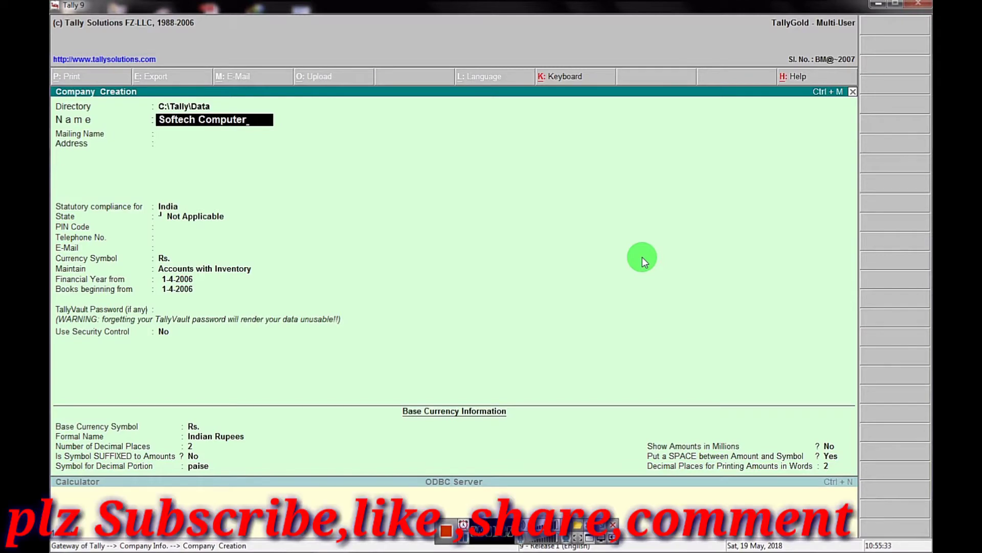
- Enter Softech Computer as name and mailing name, Asansol as address, and West Bengal as state
key(Return)
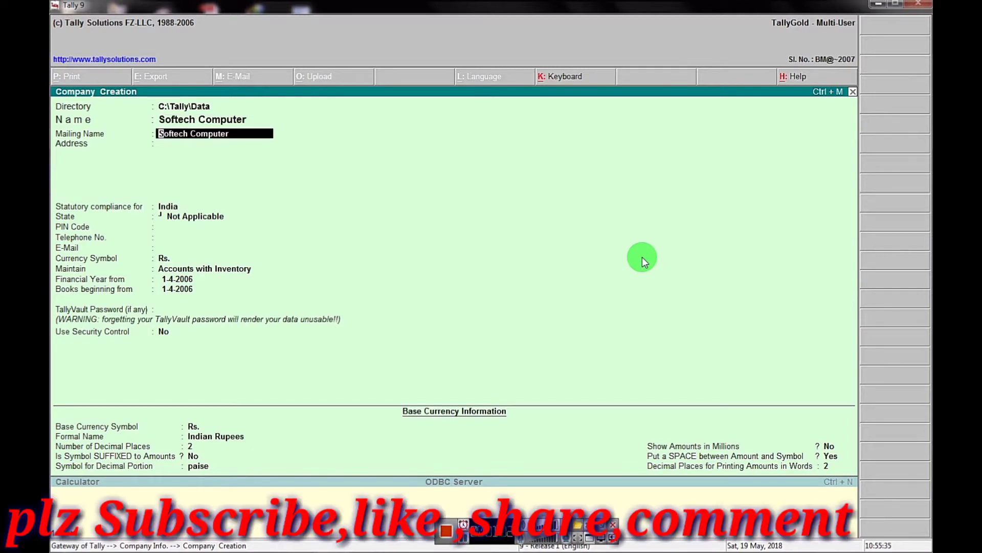
key(Return)
text(As)
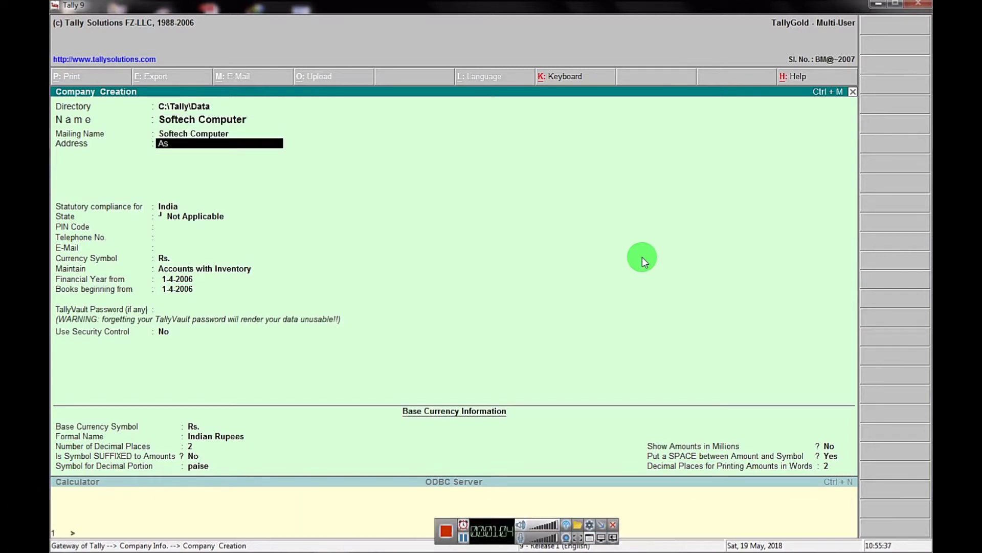
text(ansol)
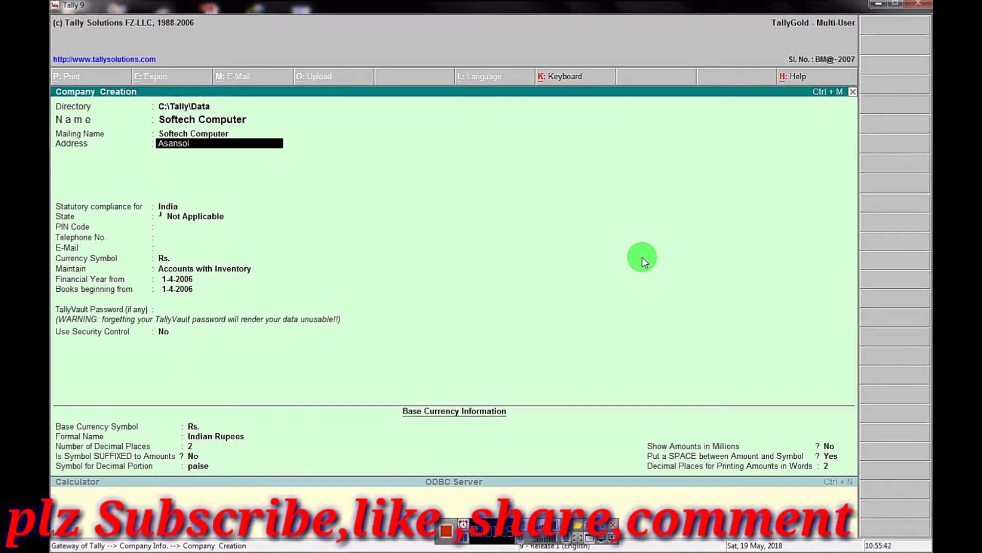
key(Return)
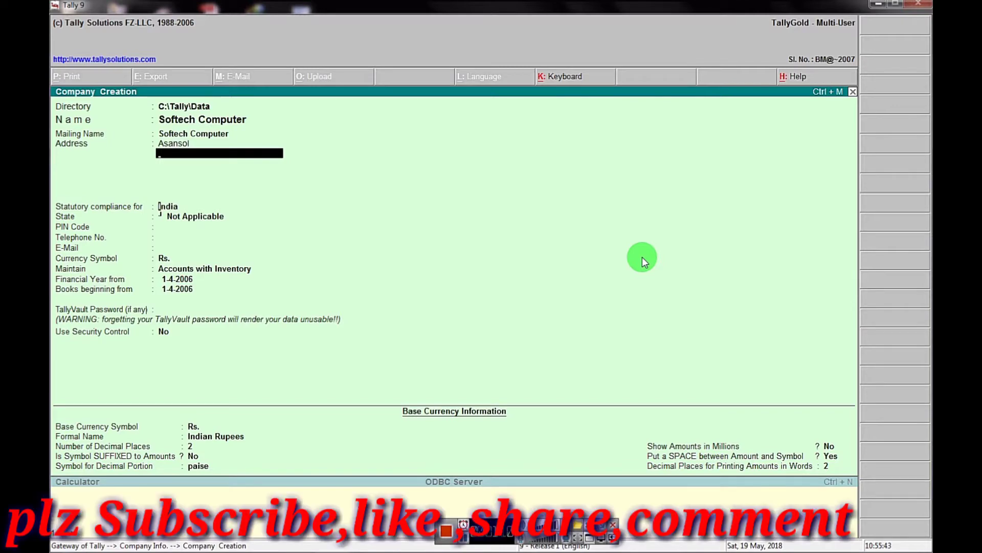
key(Return)
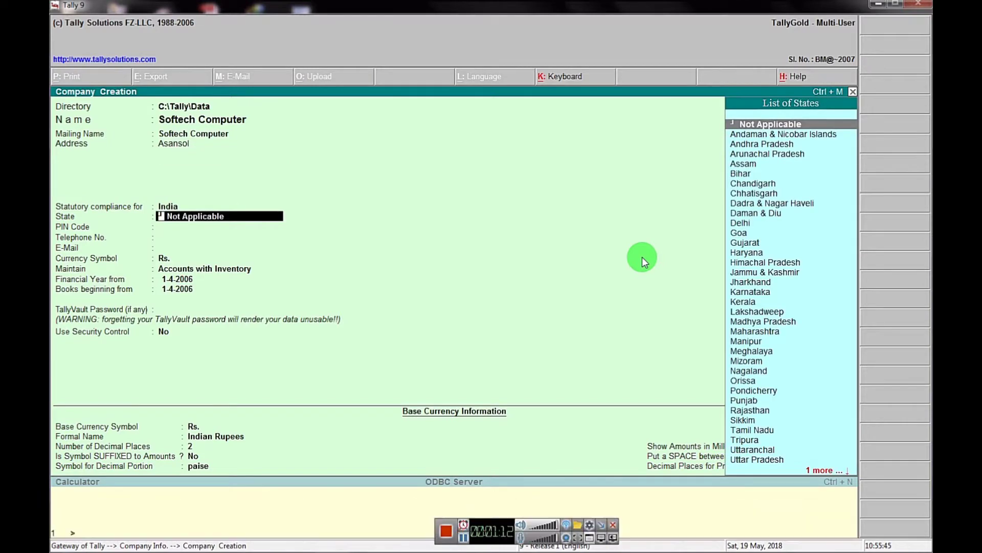
text(W)
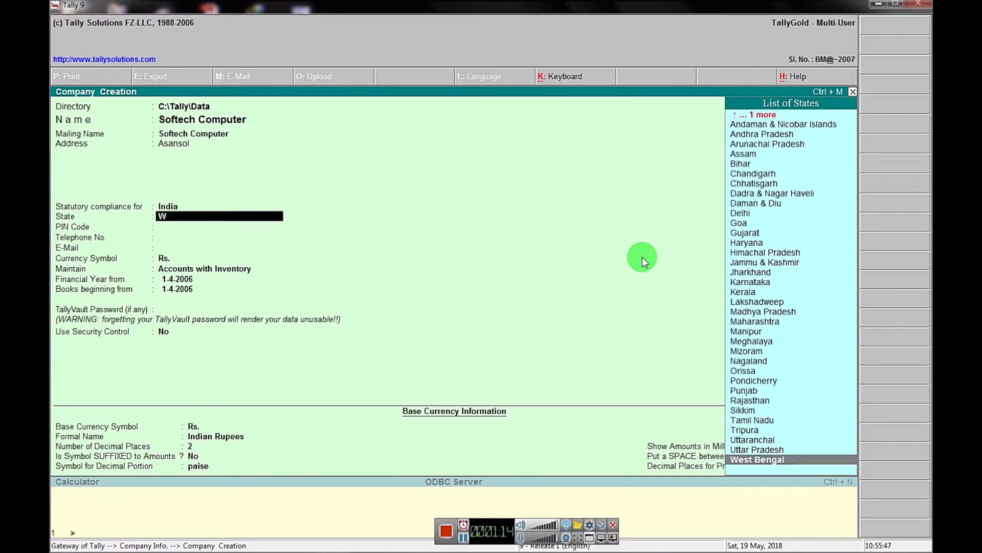
key(Return)
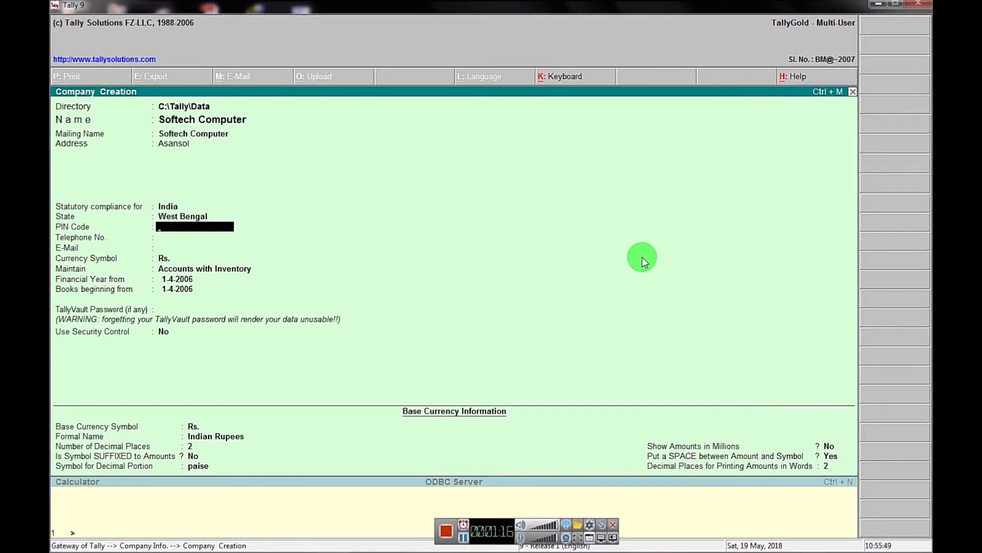
key(Return)
key(Return)
key(Return)
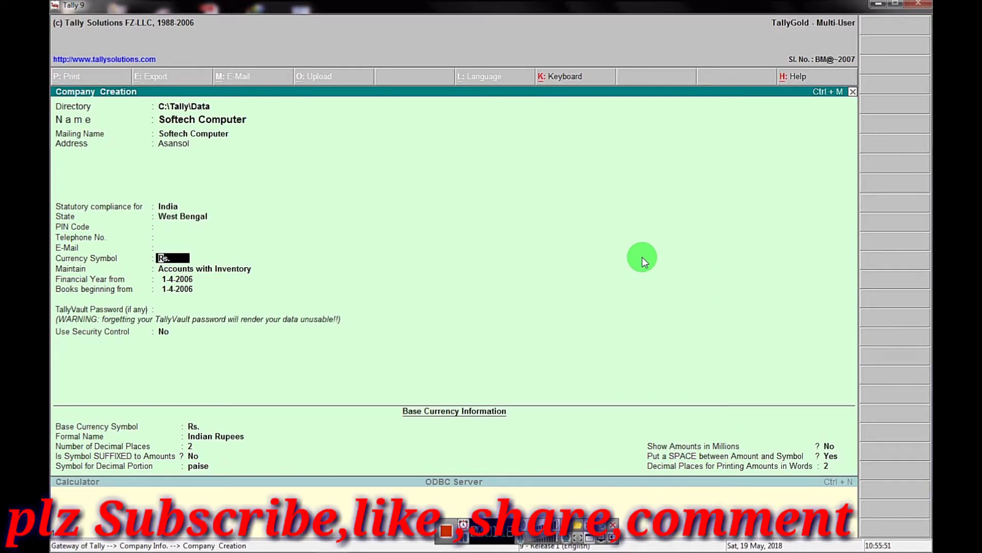
key(Return)
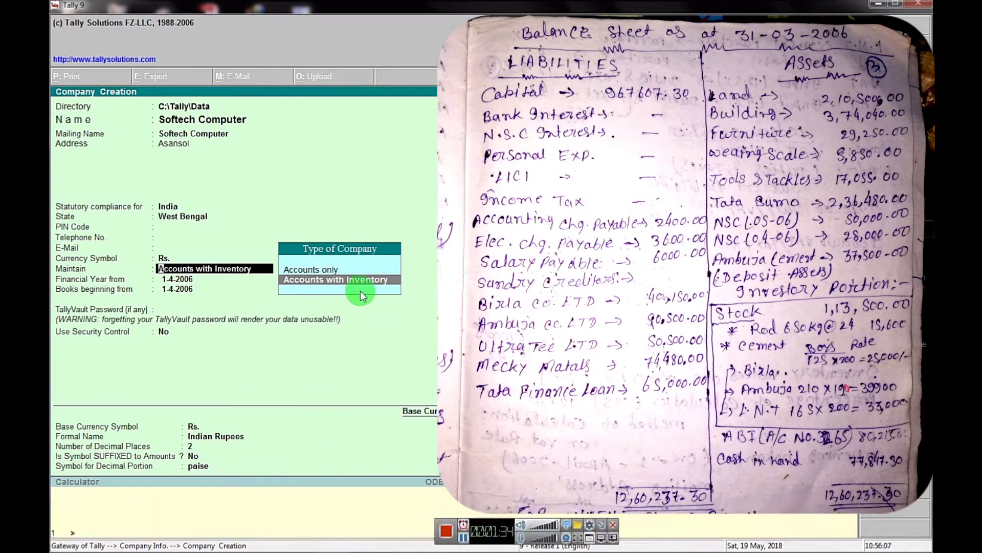
- Keep Accounts with Inventory, the 1-4-2006 financial year start, and the default base currency
key(Return)
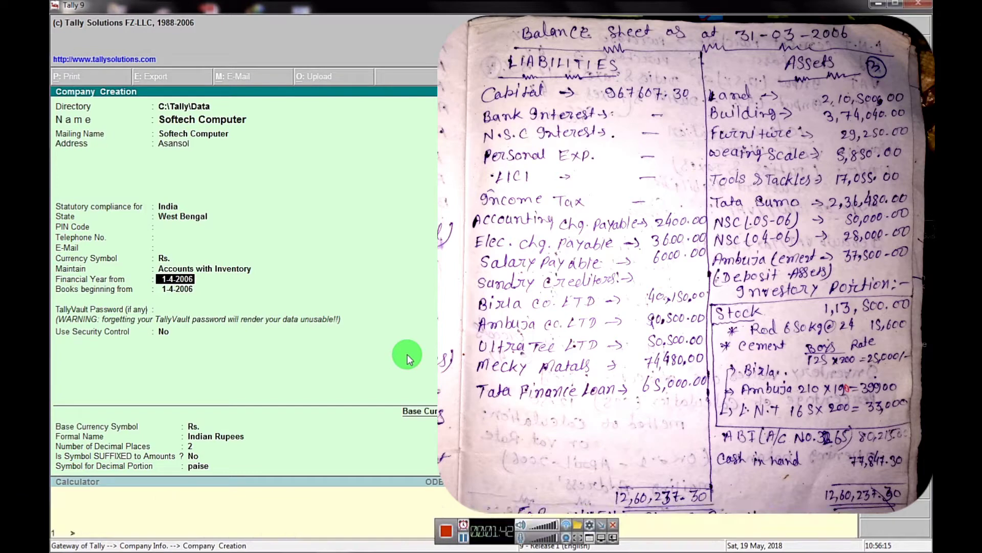
key(Return)
key(Return)
key(Return)
key(Return)
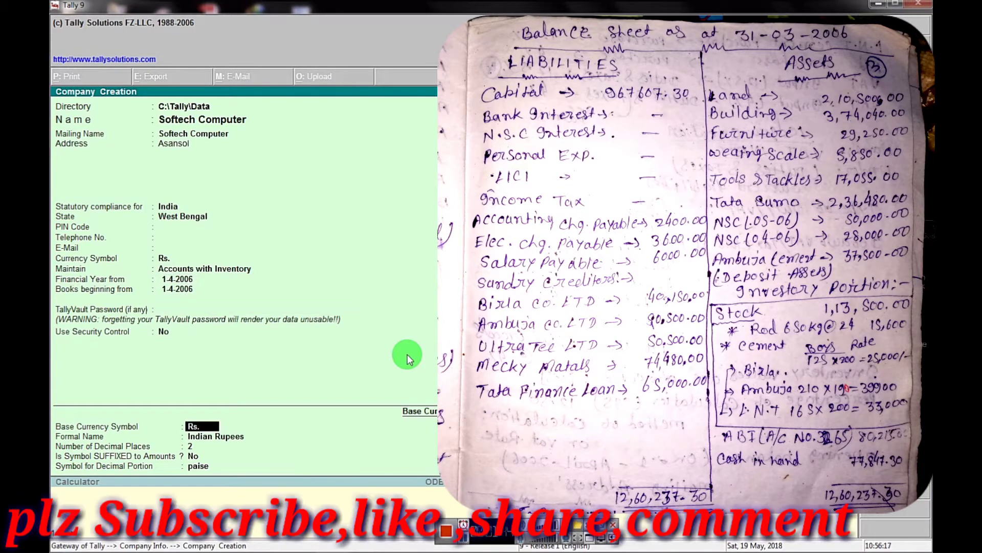
key(Return)
key(Return)
key(Return)
key(Return)
key(Return)
key(Return)
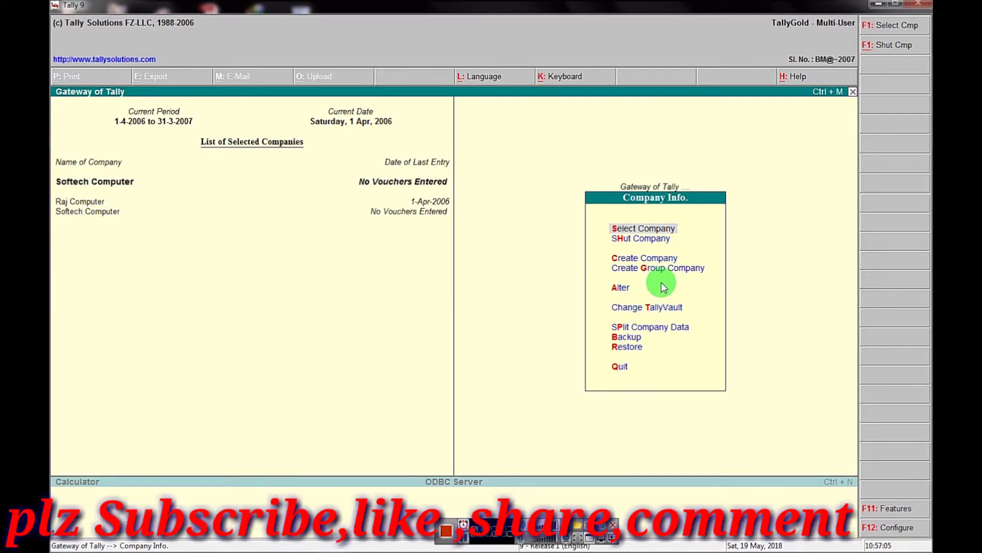
- Go from Gateway of Tally to Accounts Info > Ledgers > Single Ledger Create
key(Escape)
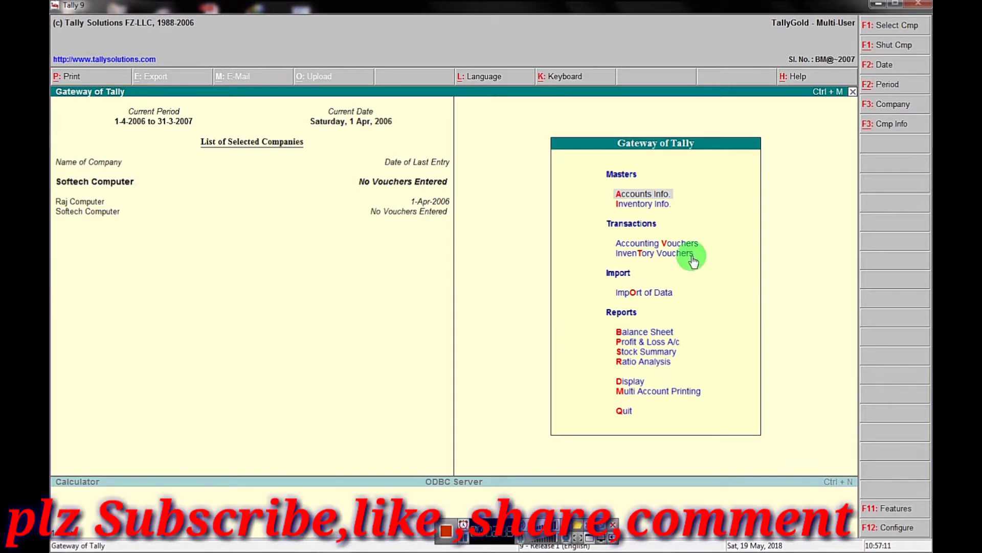
click(658, 195)
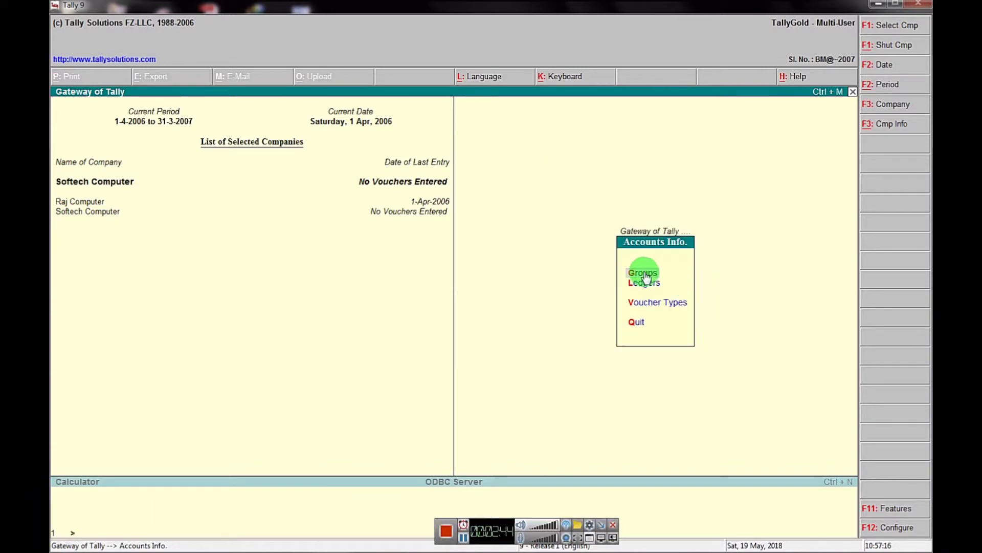
click(641, 284)
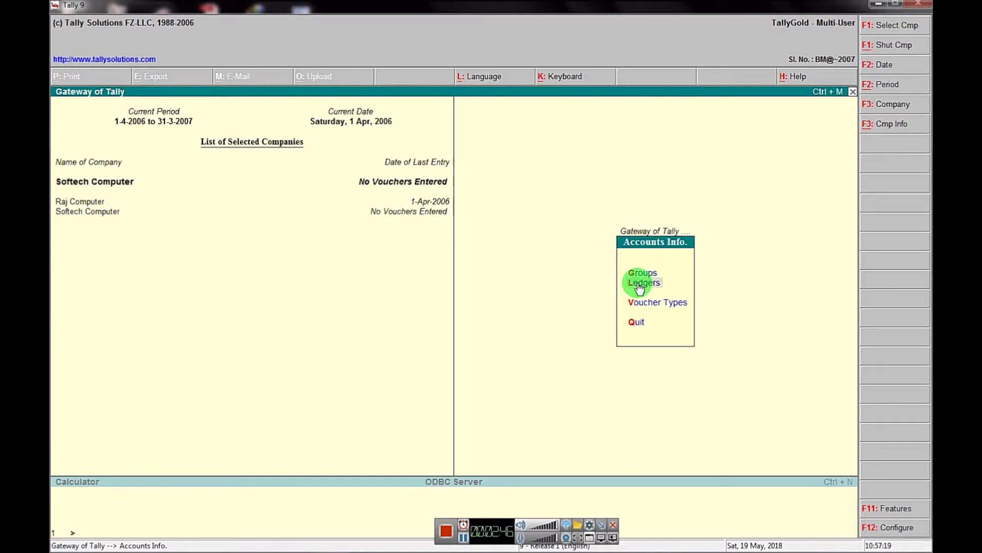
click(640, 284)
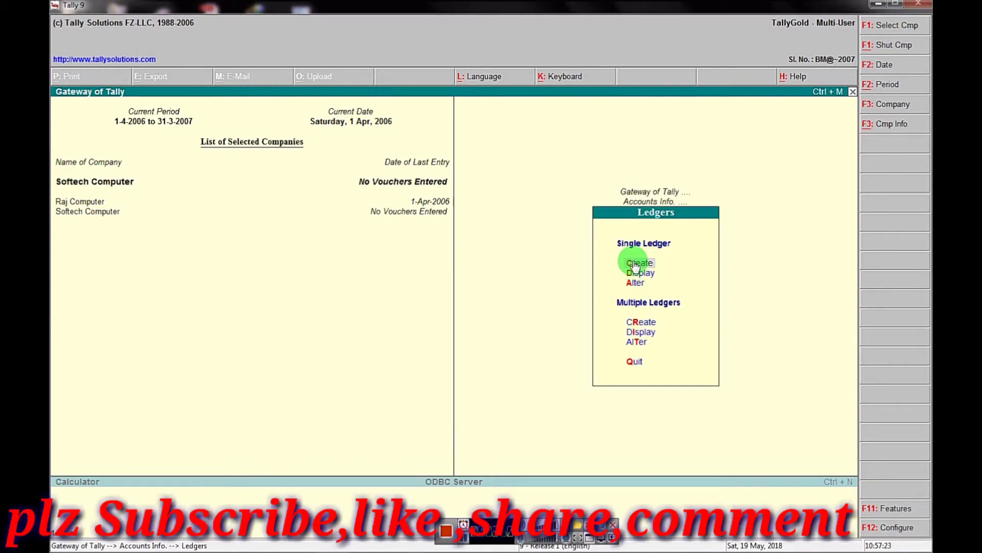
click(634, 265)
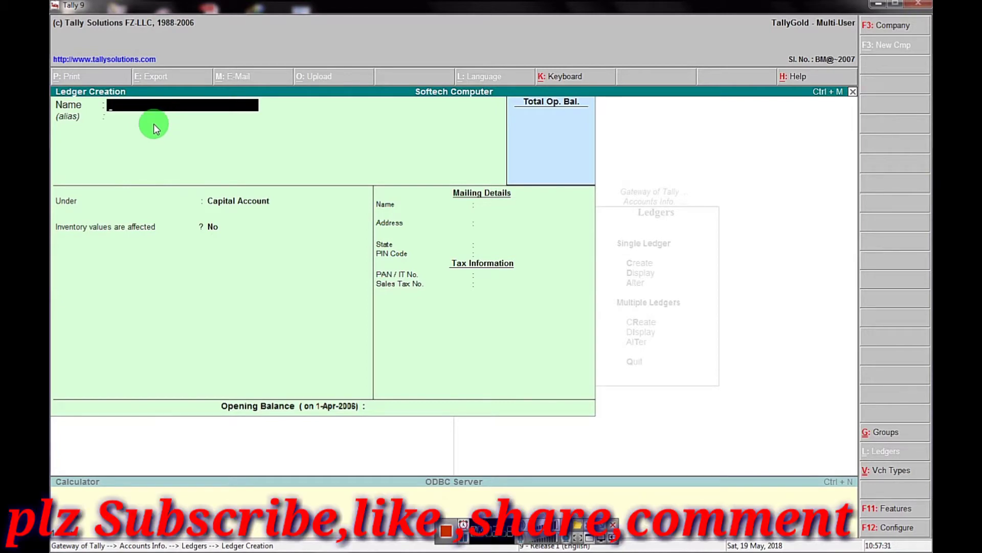
- Name the new ledger Capital A/c under the Capital Account group
text(Ca)
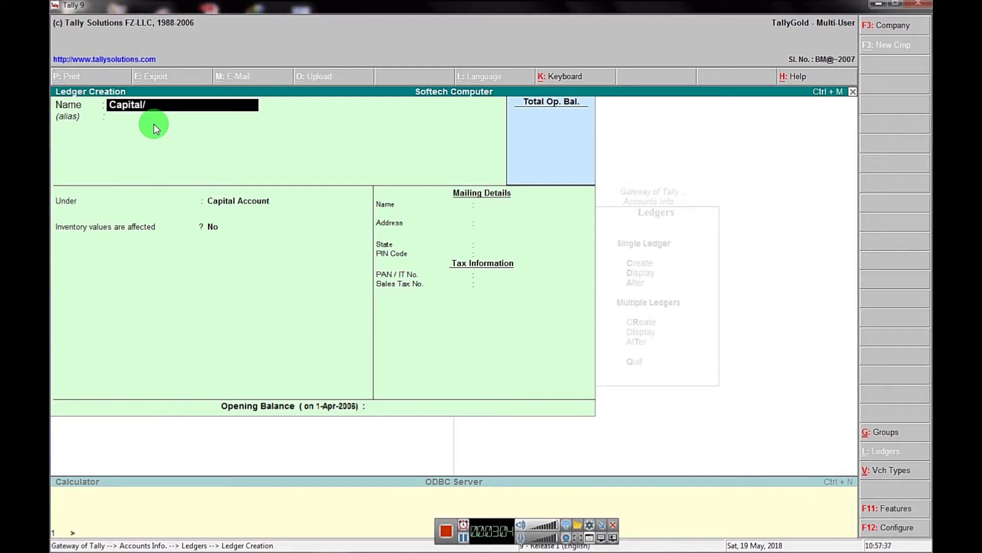
text(pital/c)
key(Return)
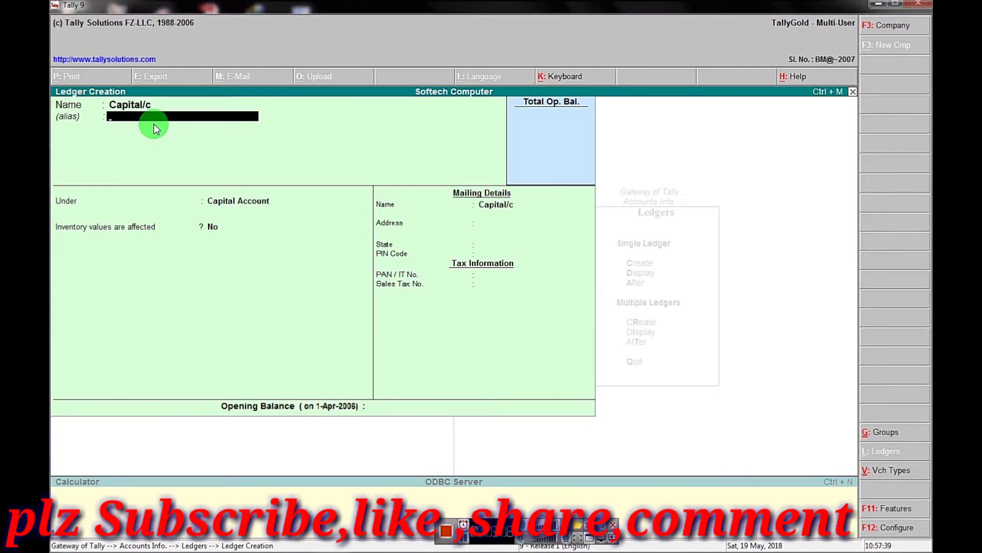
key(Return)
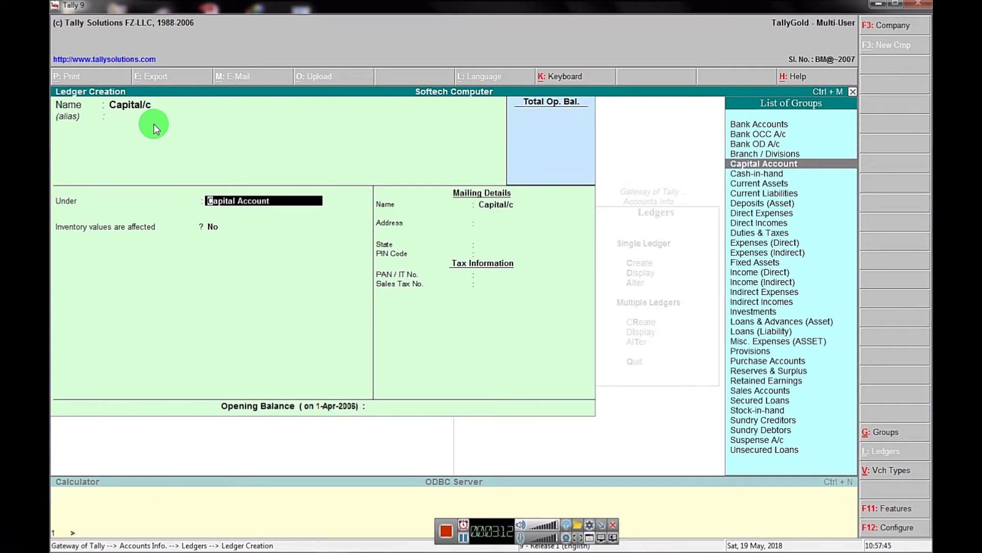
key(BackSpace)
key(BackSpace)
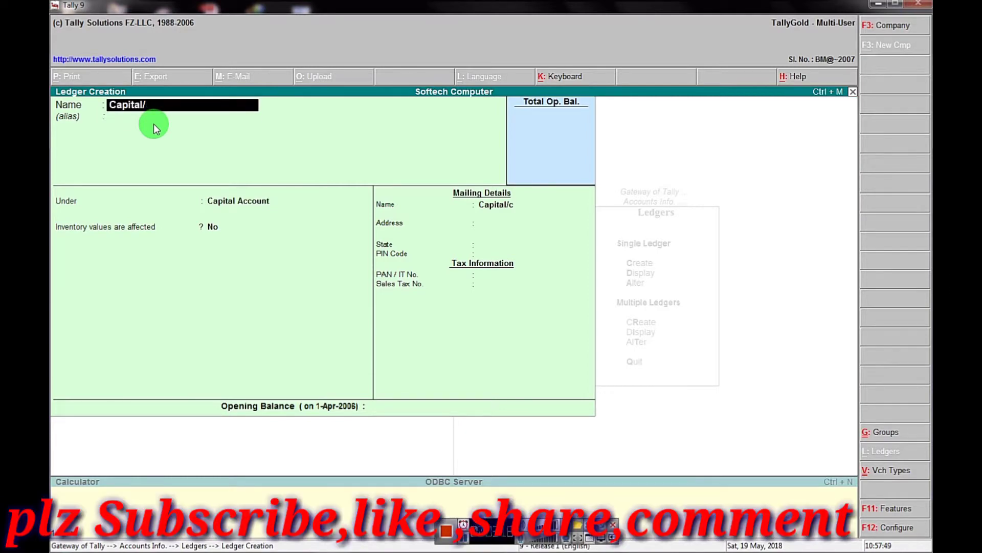
text(a)
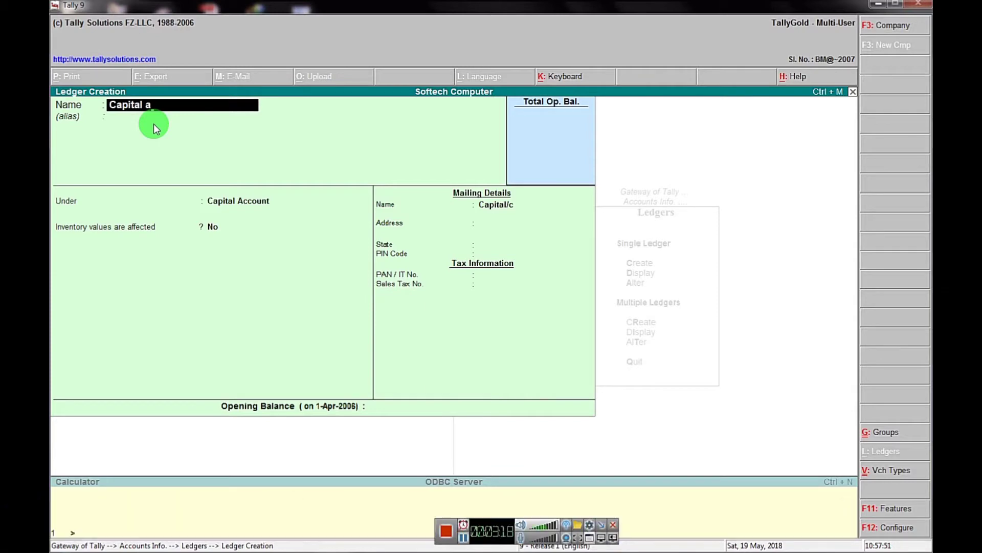
key(Return)
key(Return)
key(Return)
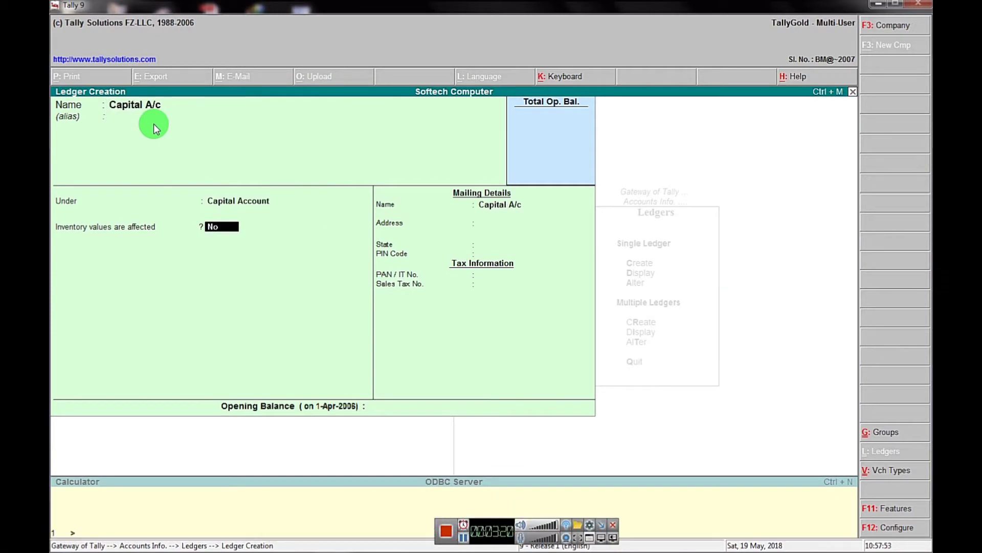
- Give it an opening balance of 9,67,607.30 Cr and save the ledger
key(Return)
key(Return)
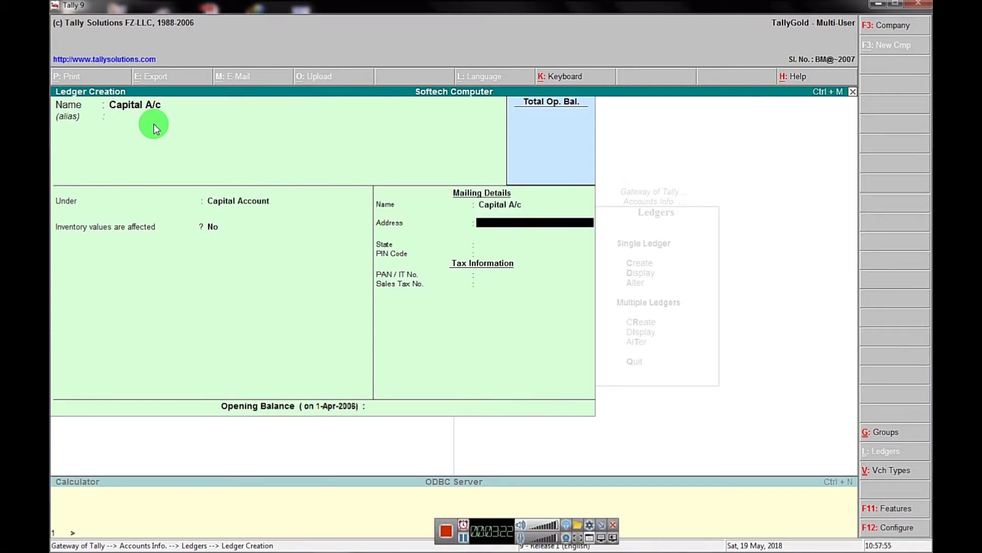
key(Return)
key(Return)
key(Return)
key(Return)
key(Return)
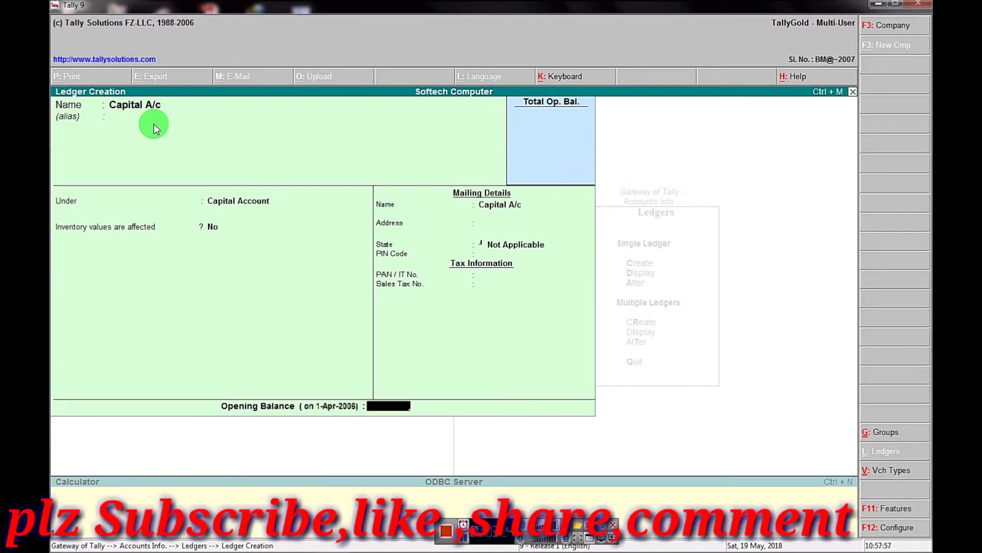
text(967)
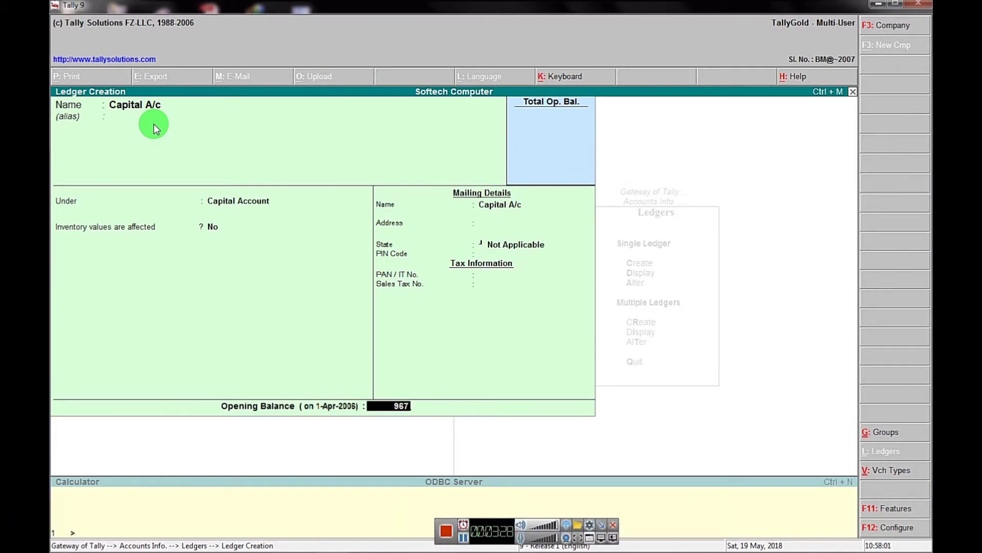
text(607.30)
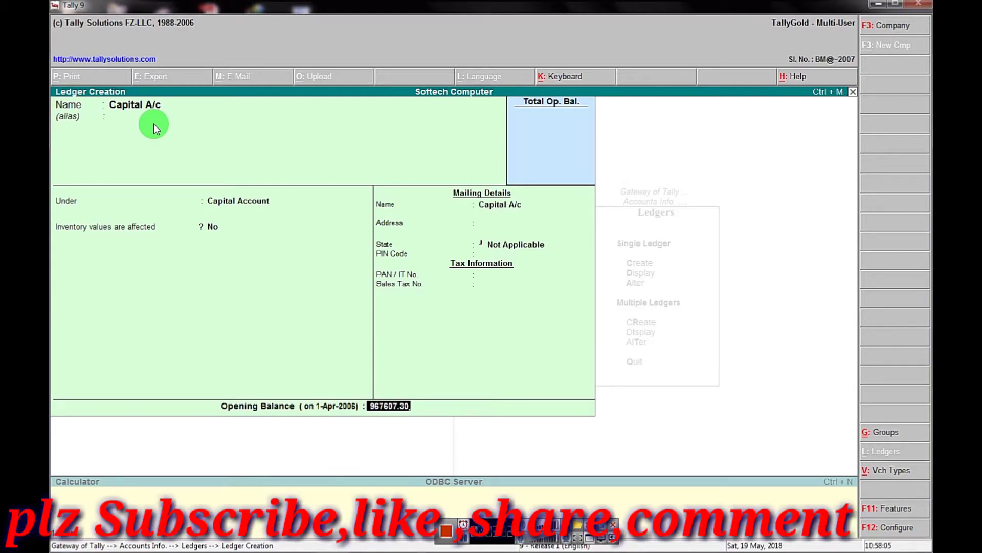
key(Return)
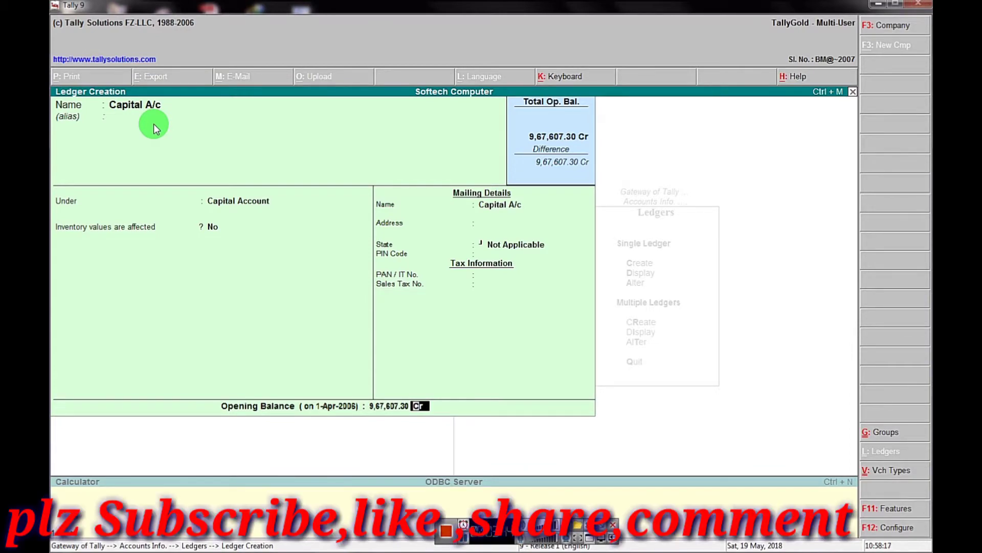
key(Return)
key(Return)
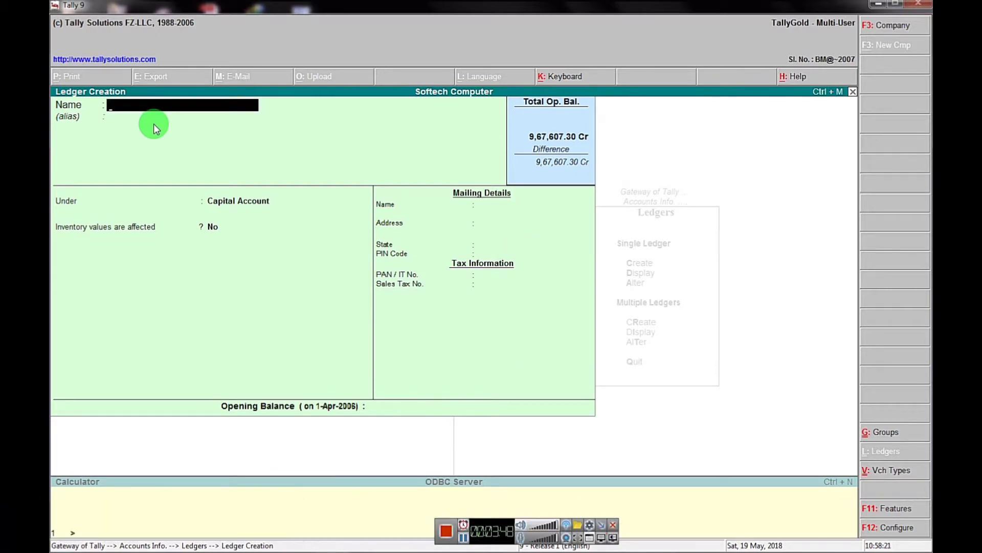
- Create Bank Intrest A/c, moving its group from Bank Accounts to Capital Account, and save it
text(Bank Intrest A/)
text(c)
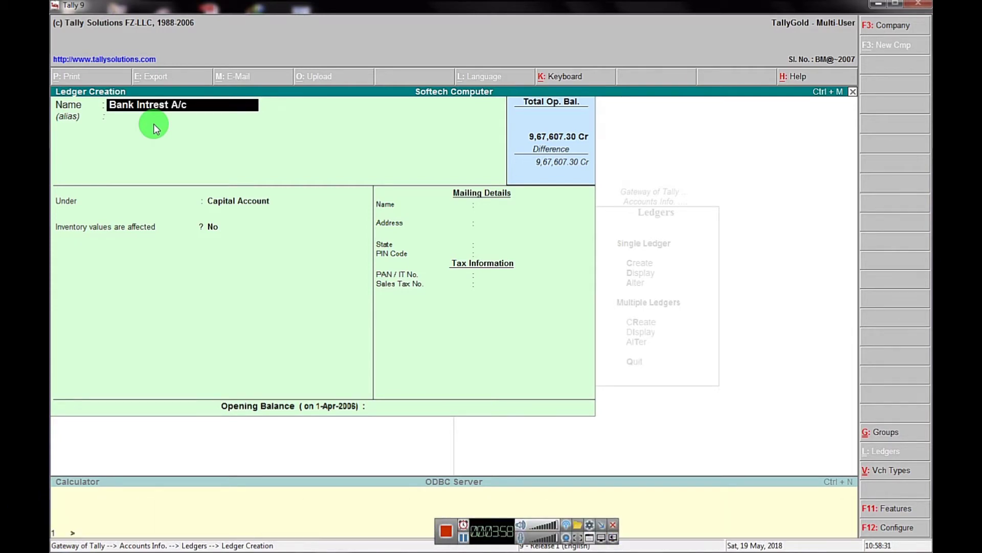
key(Return)
key(Return)
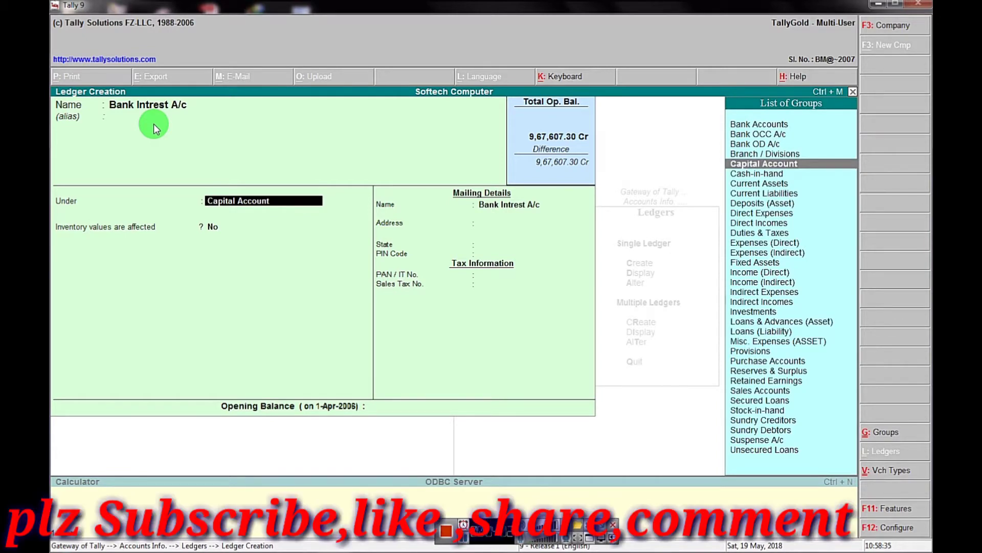
key(Up)
key(Up)
key(Up)
key(Up)
key(Return)
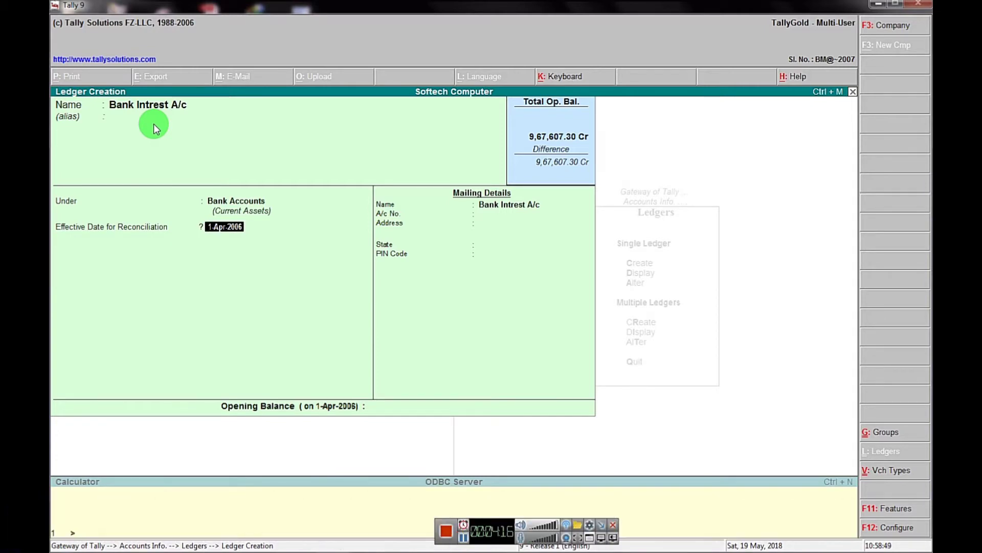
key(Up)
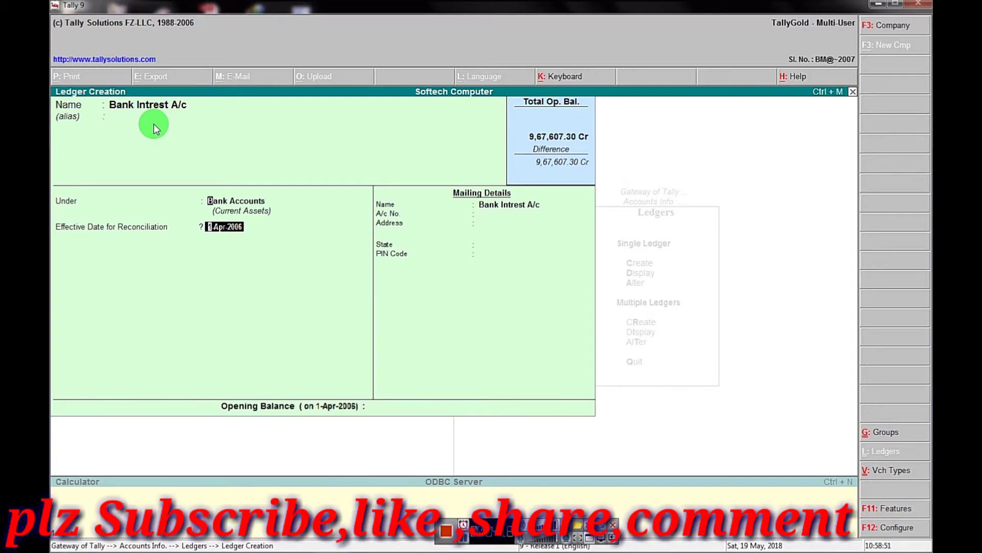
text(C)
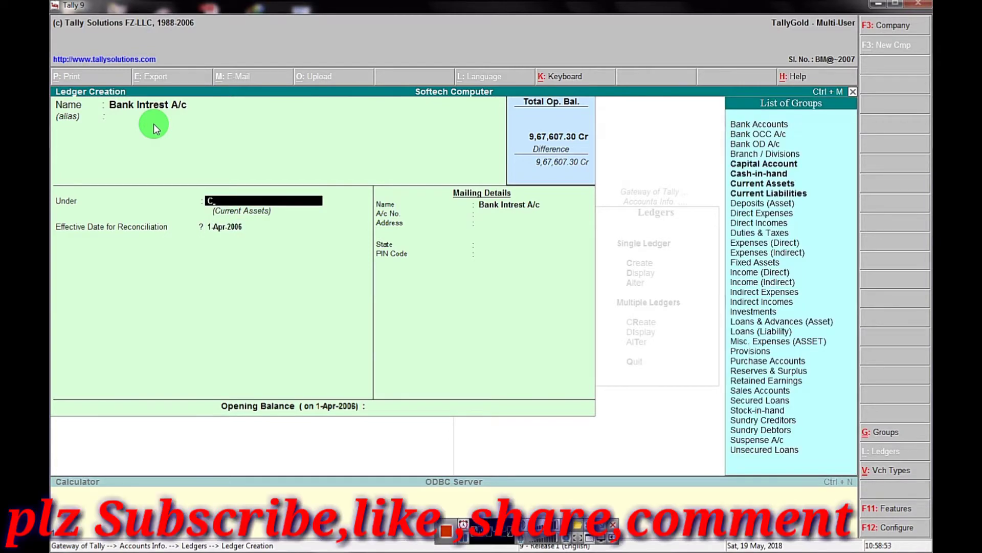
key(Return)
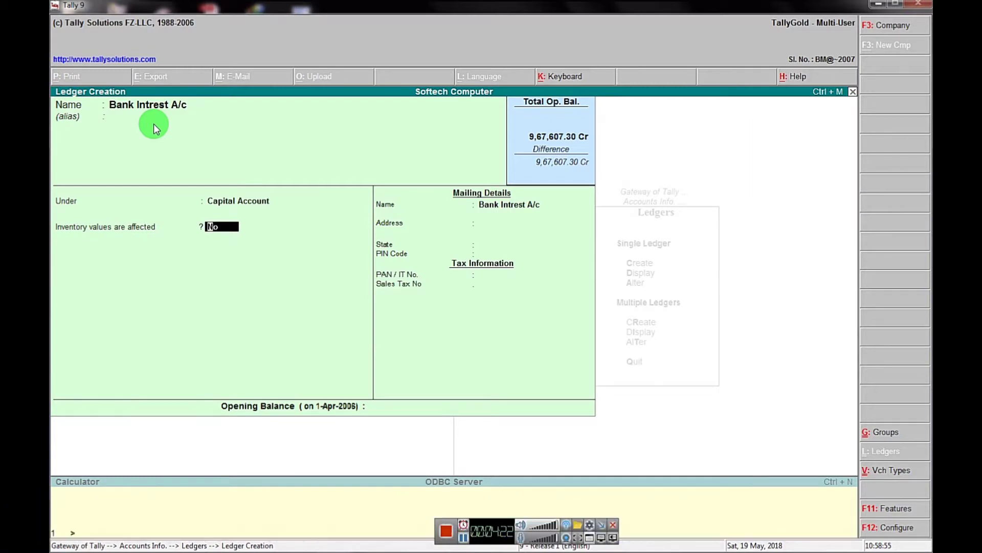
key(Return)
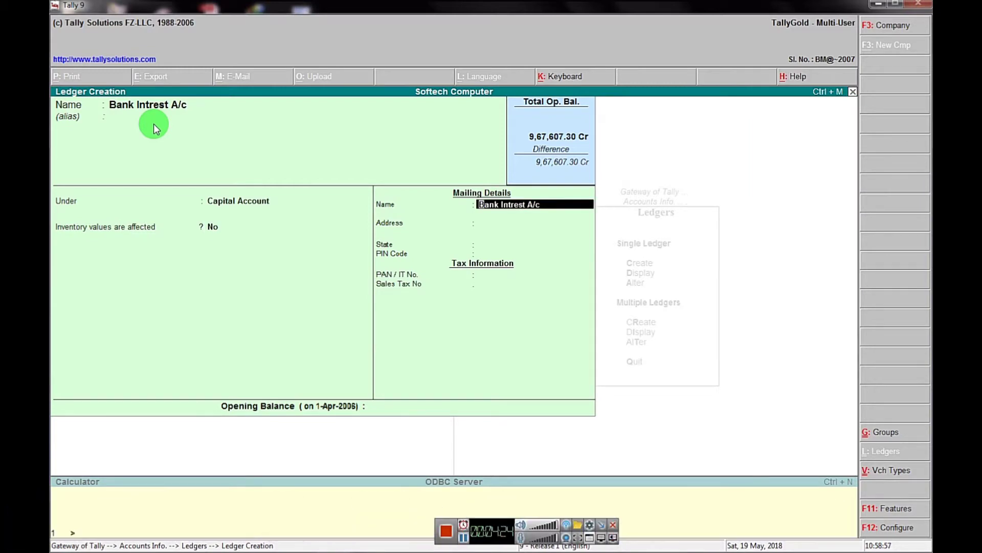
key(Return)
key(Return)
key(Return)
key(Return)
key(Return)
key(Return)
key(Return)
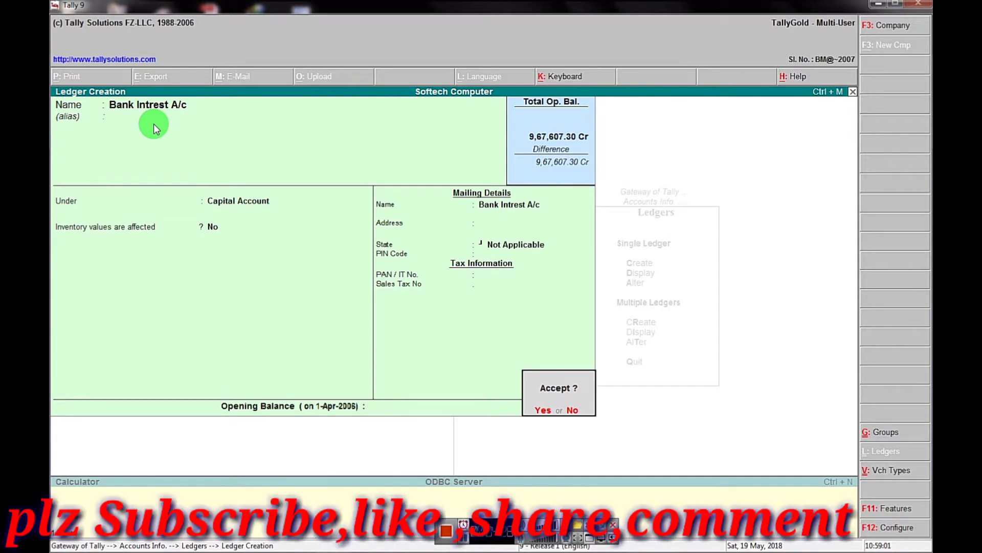
key(Return)
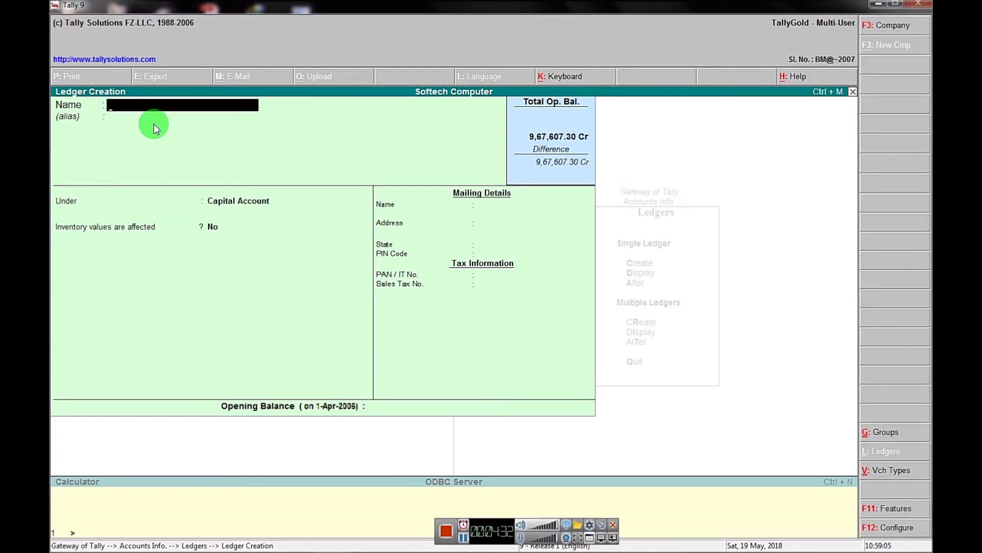
- Enter the ledger Nsc Intrest under Capital Account with state Not Applicable
text(Nsc)
key(Return)
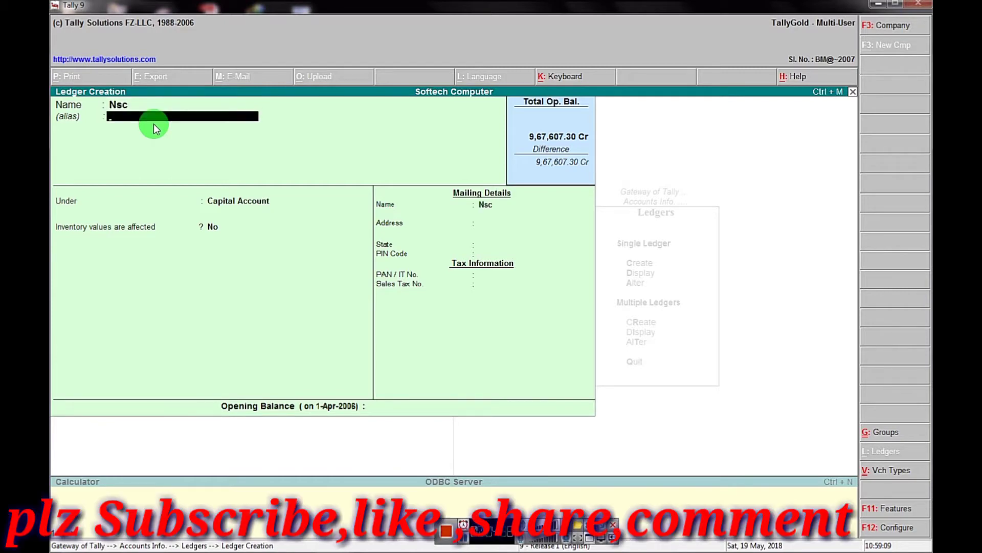
key(BackSpace)
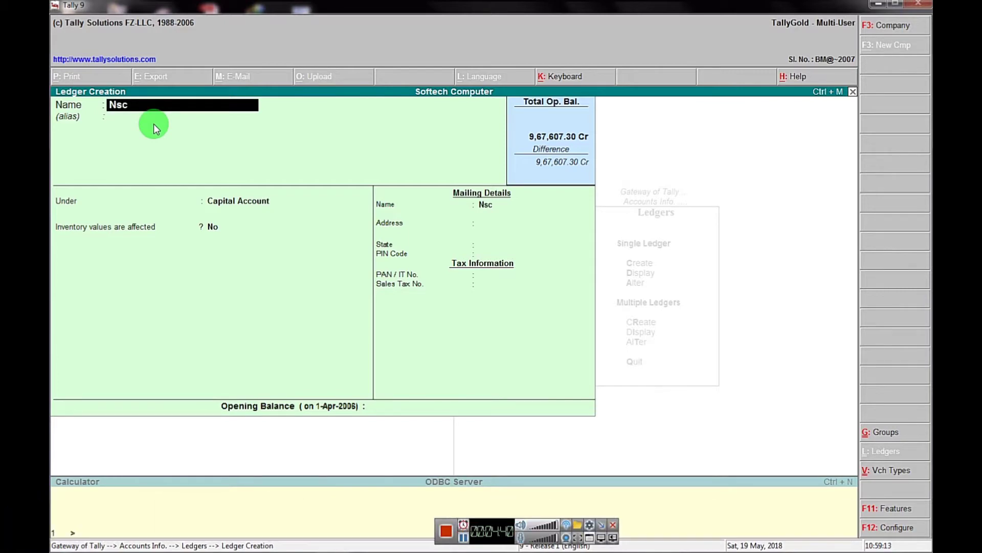
text(Intrest)
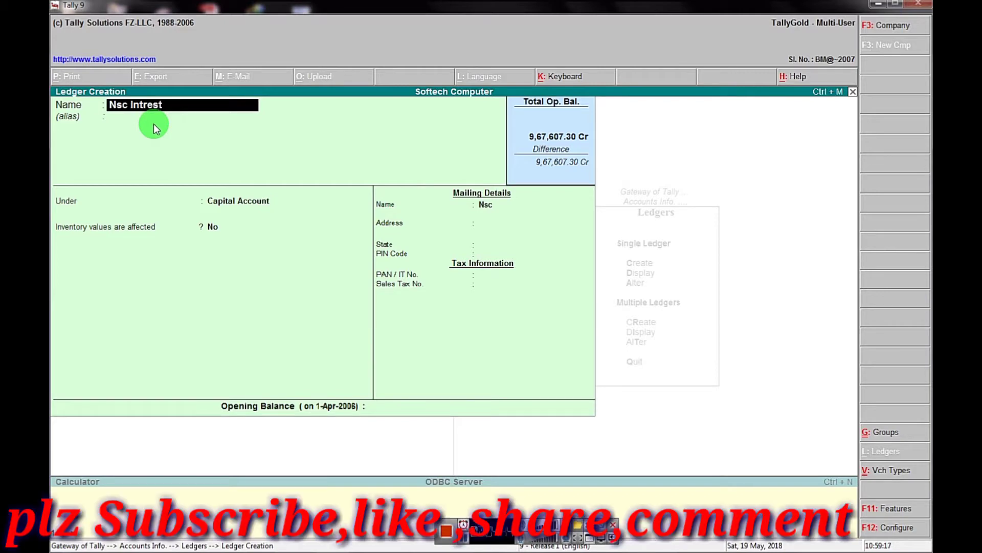
key(Return)
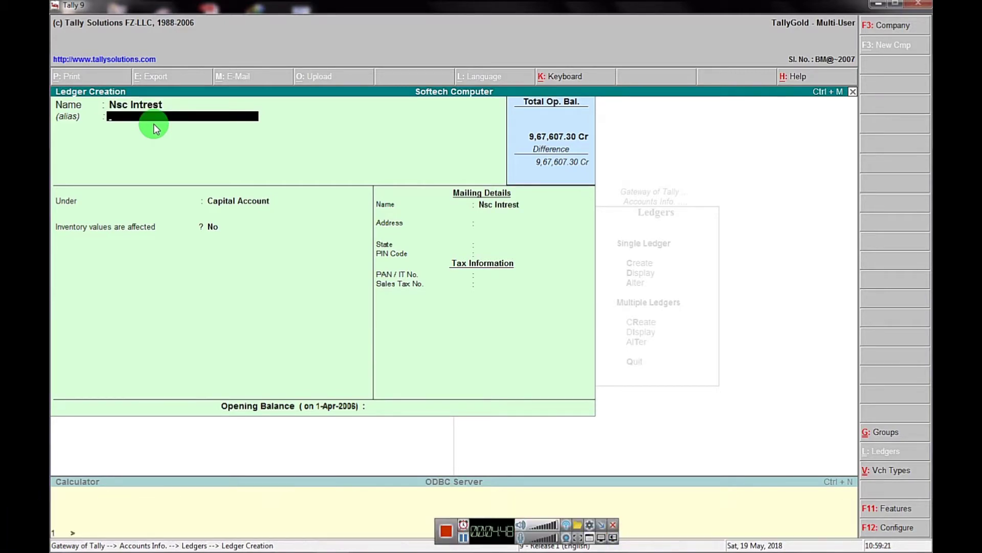
key(Return)
key(Return)
key(Return)
key(Return)
key(Return)
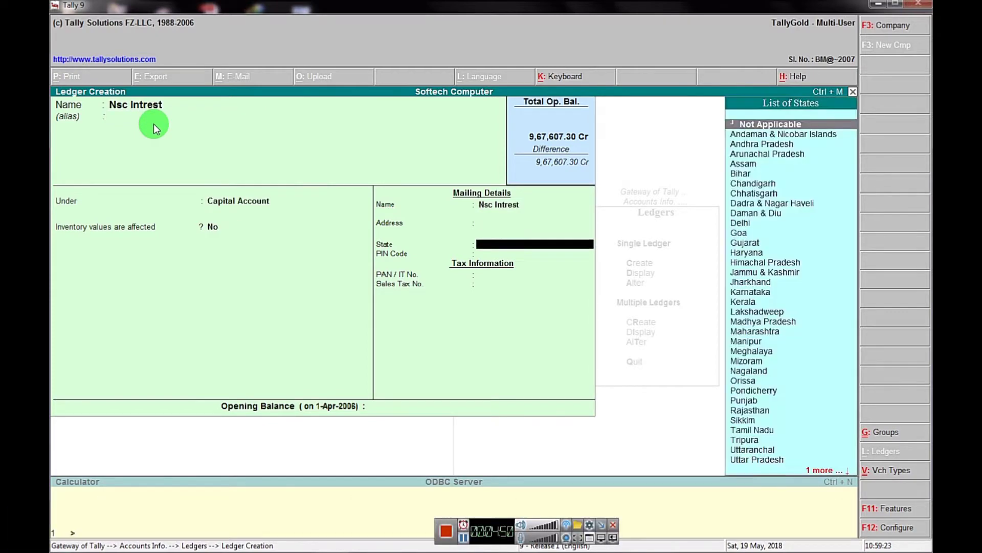
key(Return)
key(Return)
key(Return)
key(Return)
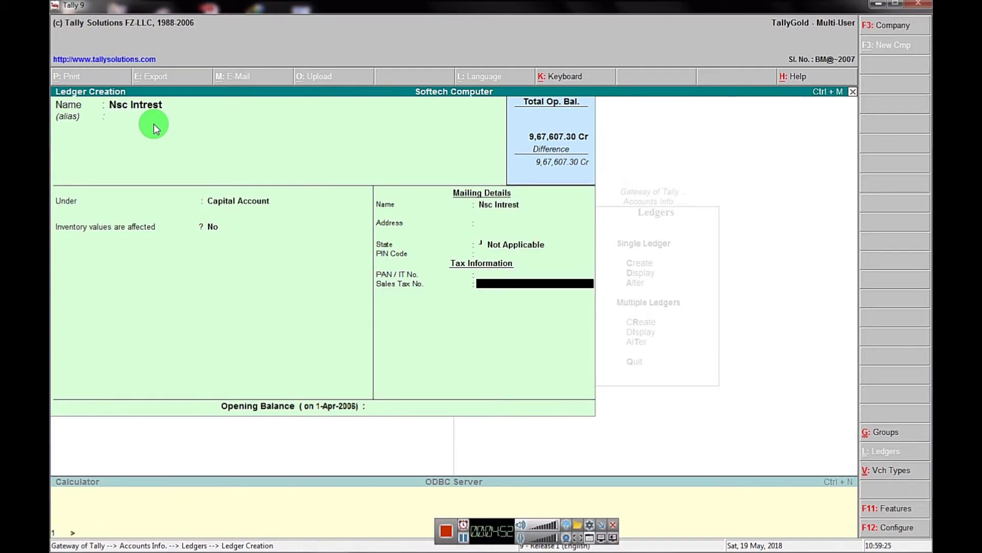
key(Return)
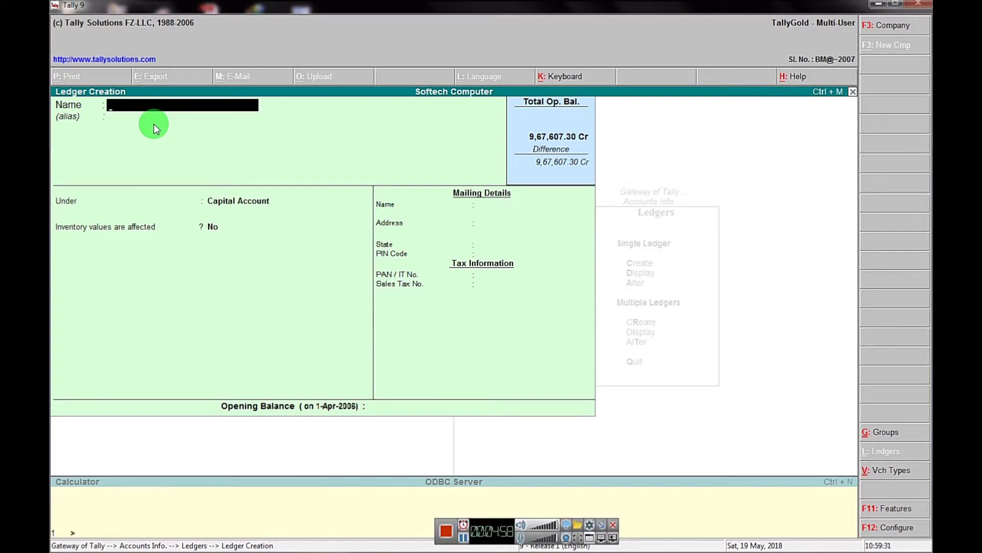
- Name the ledger Personal Exp, place it under Indirect Expenses, and save it
text(Persom)
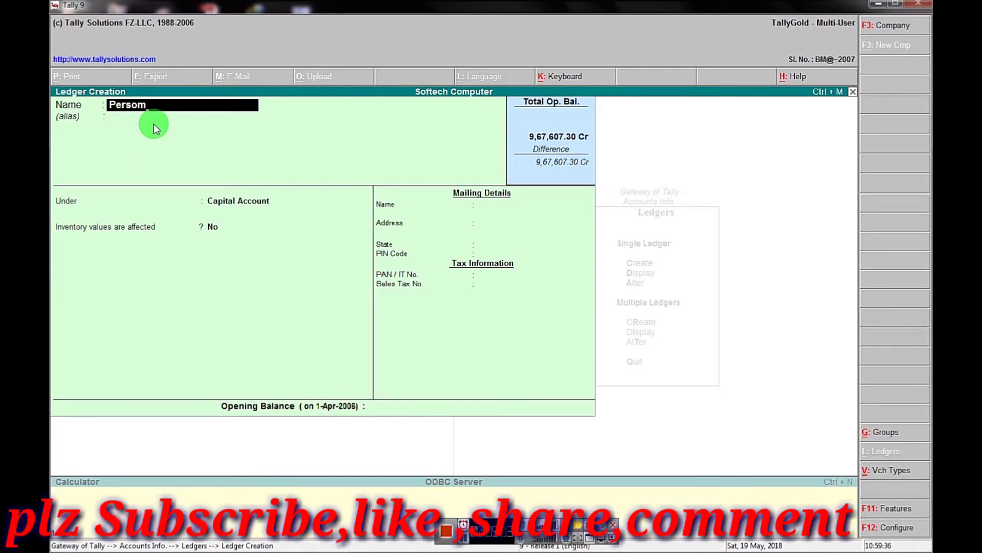
key(BackSpace)
text(nal)
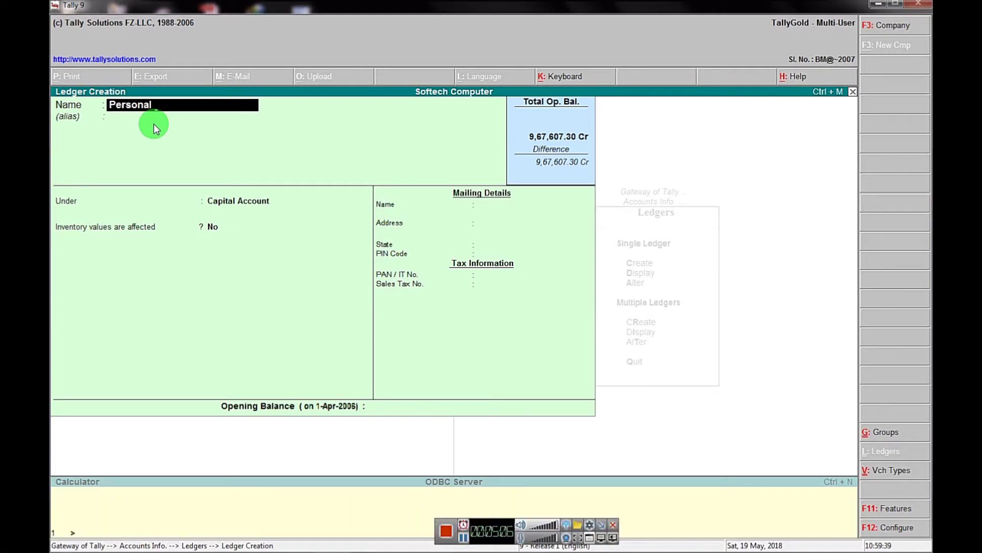
text( Exp)
key(Return)
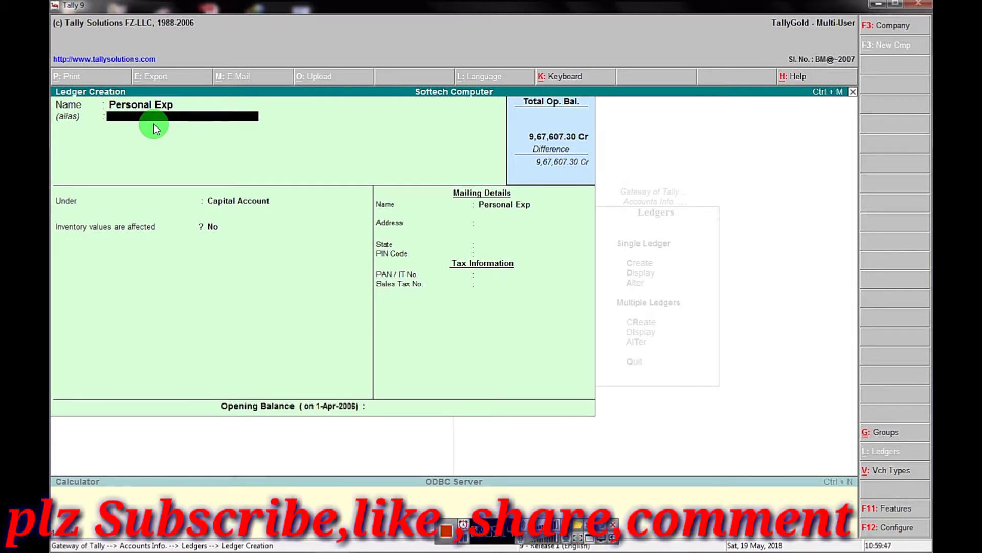
key(Return)
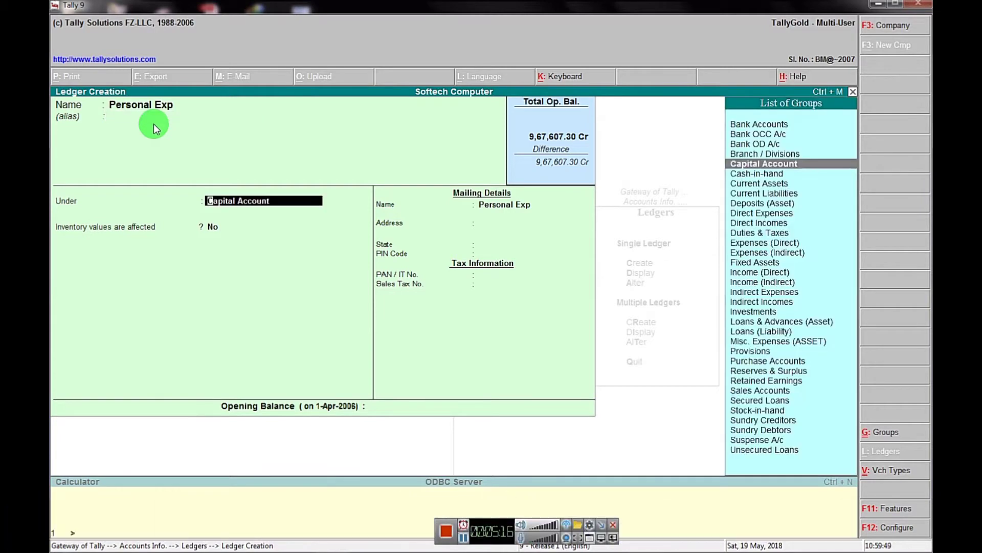
text(I)
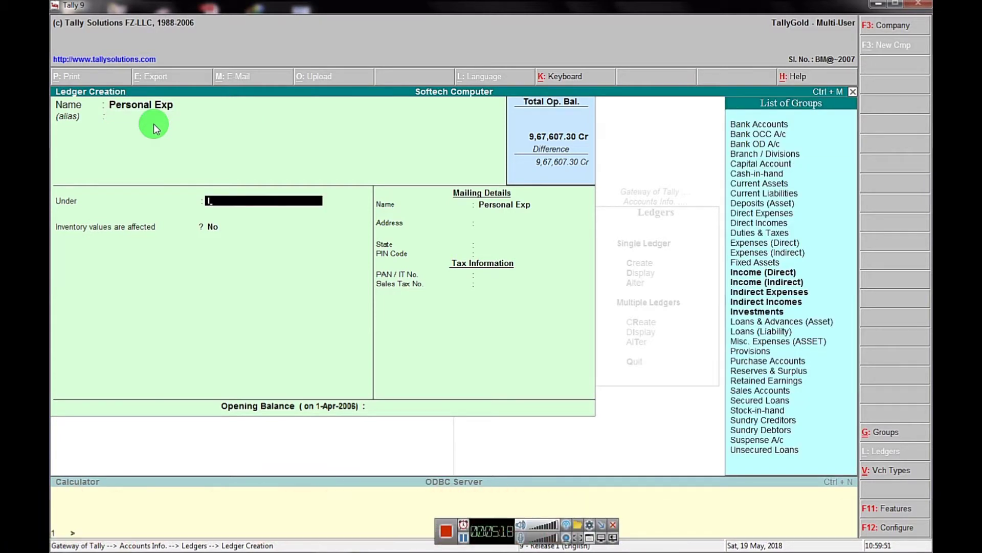
key(Down)
key(Down)
key(Down)
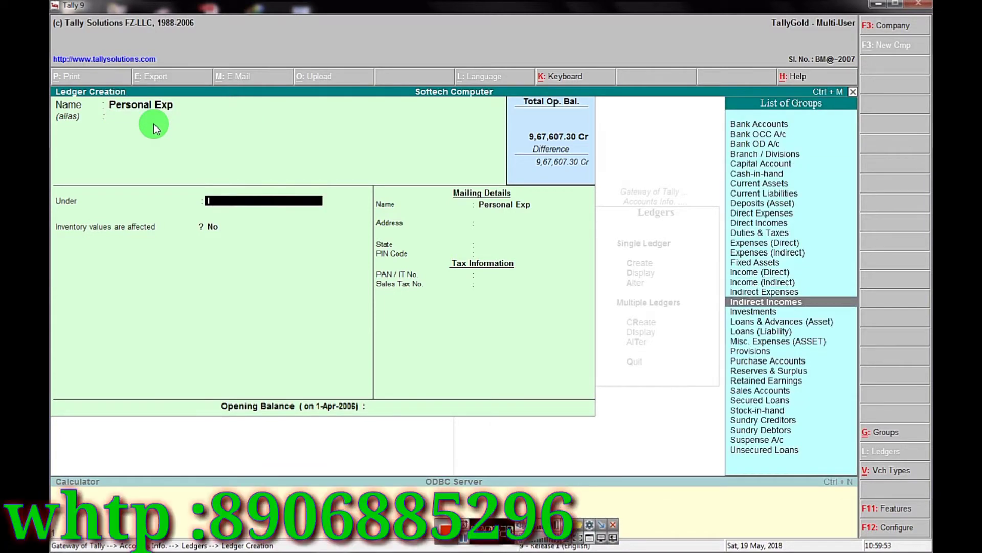
key(Up)
key(Return)
key(Return)
key(Return)
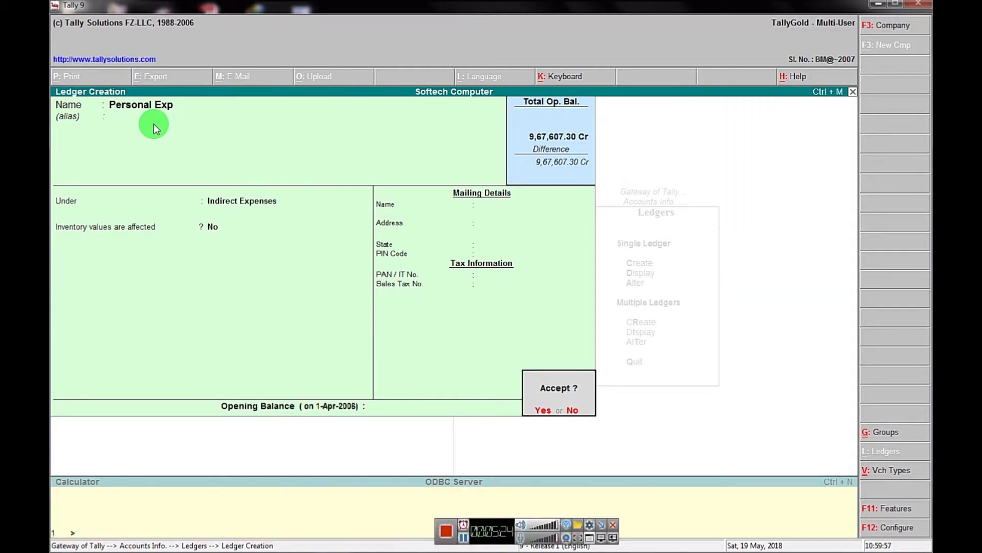
key(Return)
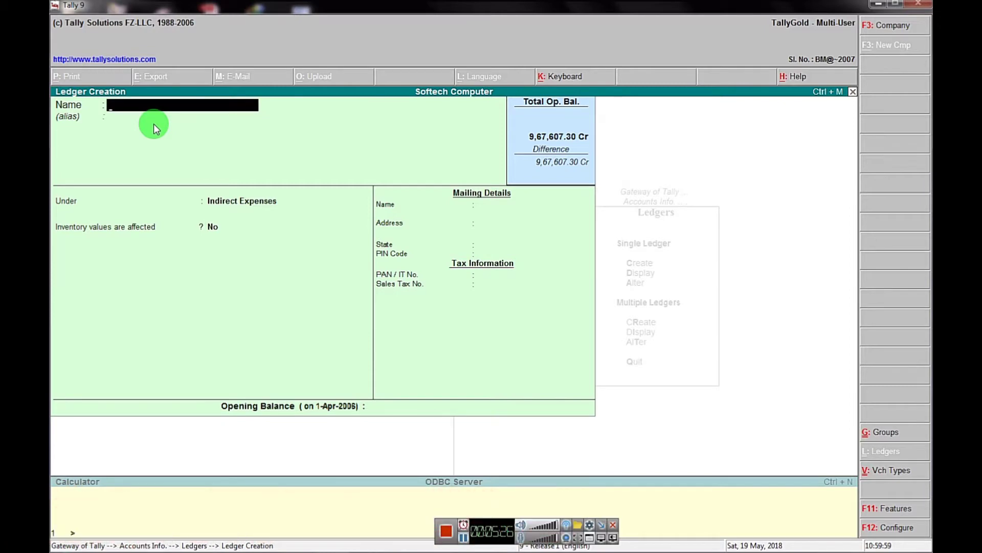
- Create the Lici ledger under Loans (Liability) and save it
text(Lici)
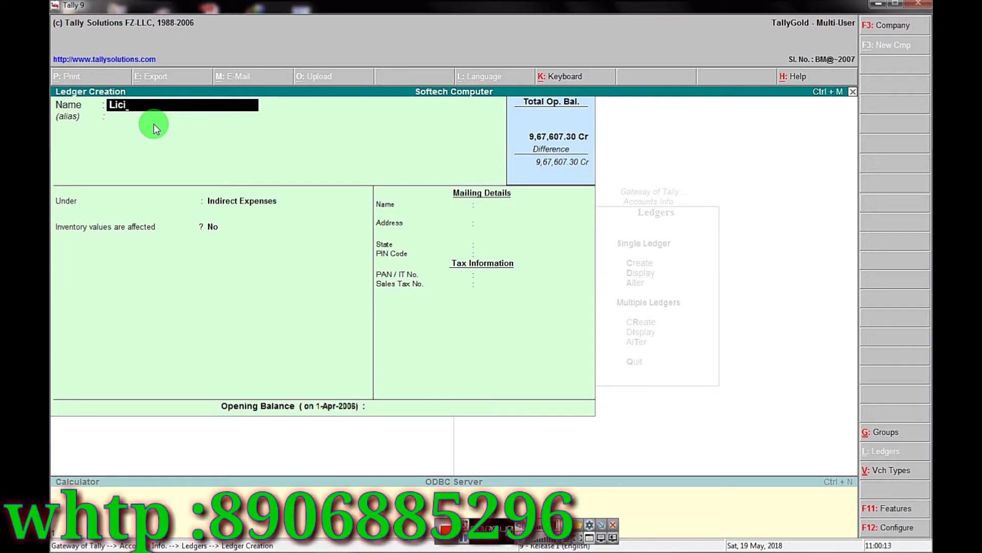
key(Return)
key(Return)
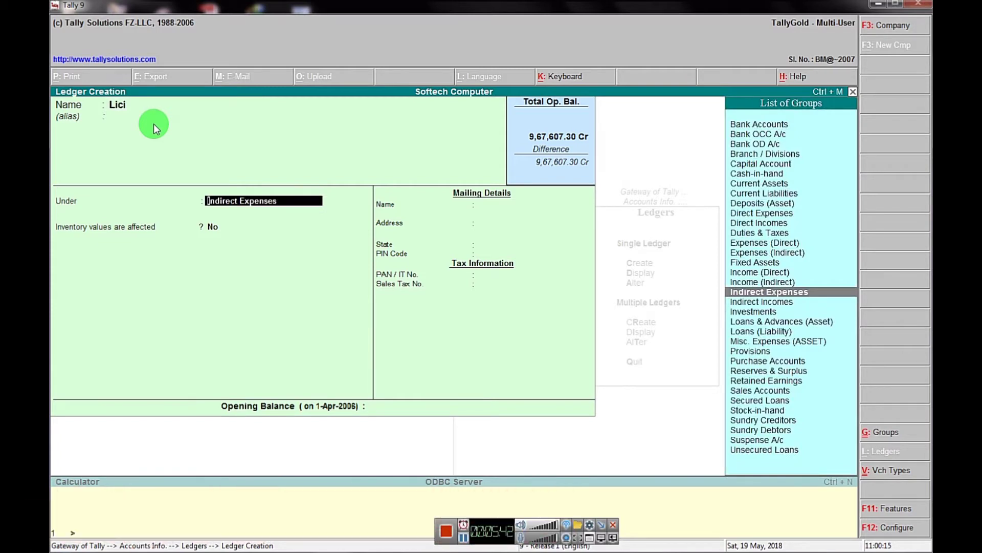
text(Lo)
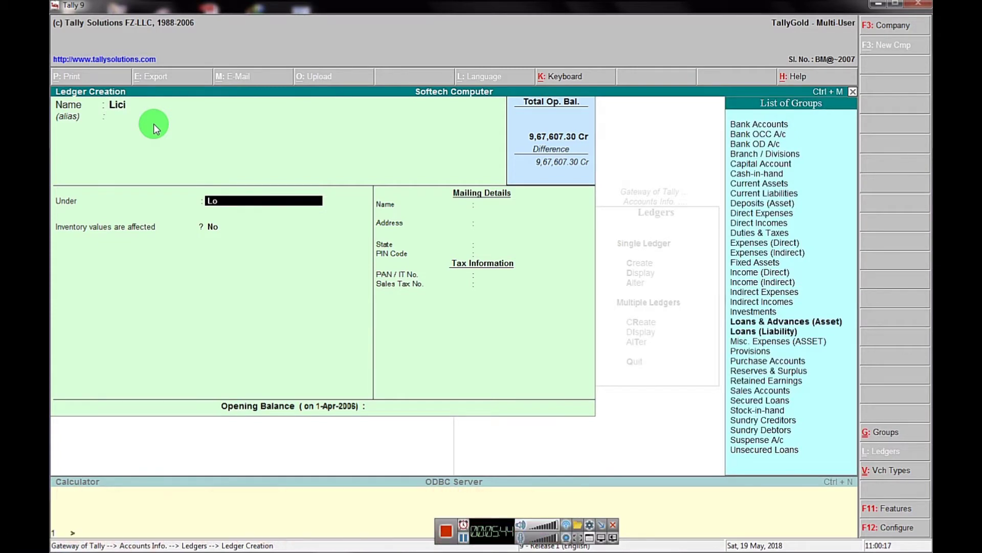
key(Down)
key(Return)
key(Return)
key(Return)
key(Return)
key(Return)
key(Return)
key(Return)
key(Return)
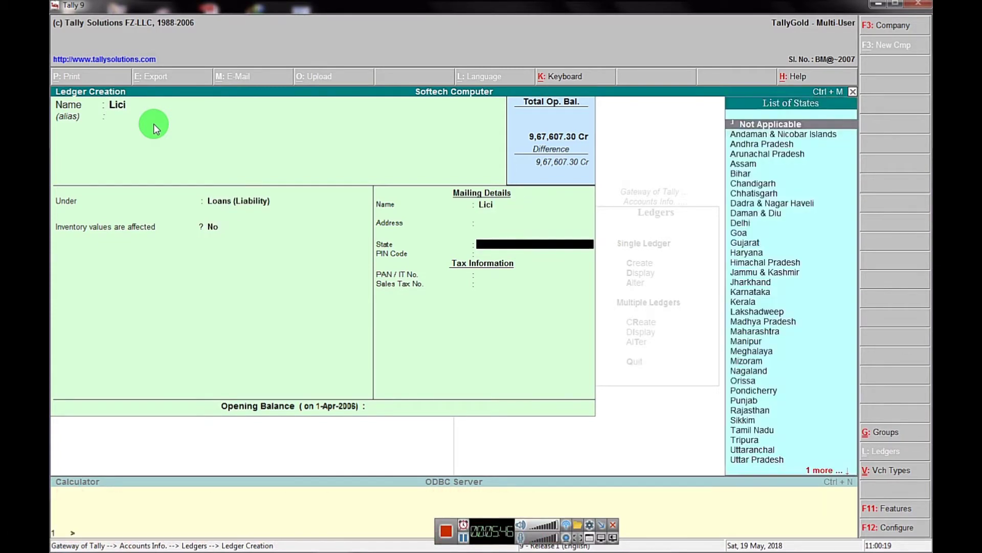
key(Return)
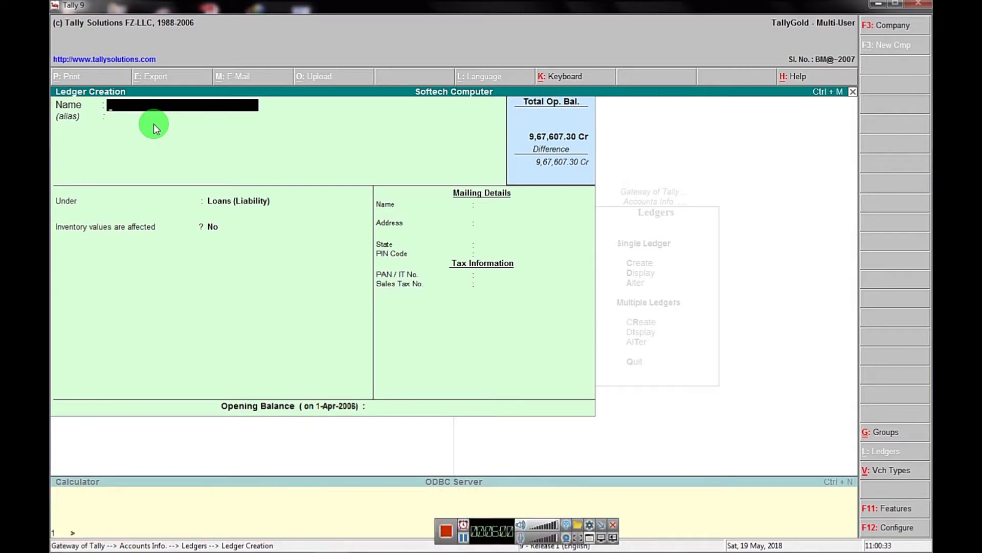
- Name the next ledger Income Tax and set its group to Loans (Liability)
text(Income Tax)
key(Return)
key(Return)
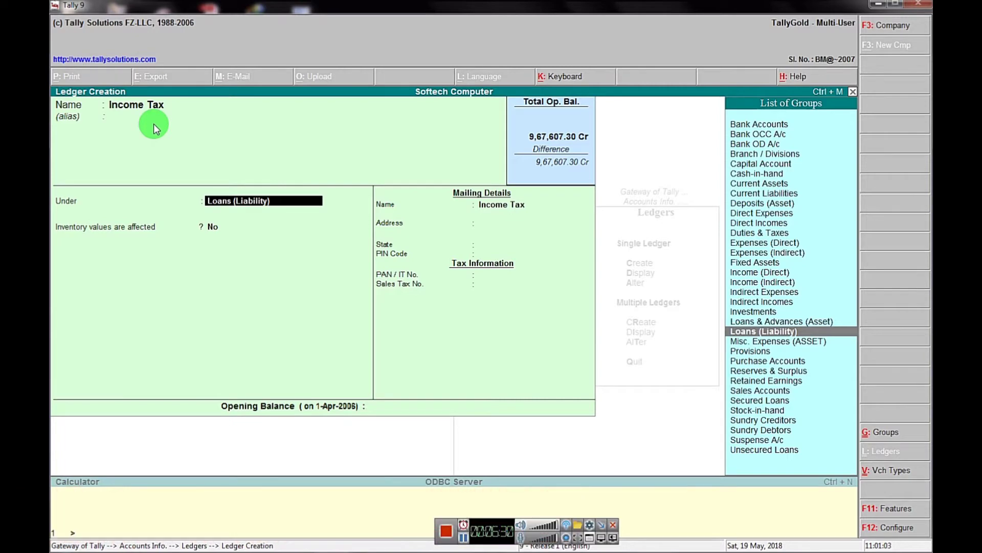
text(L)
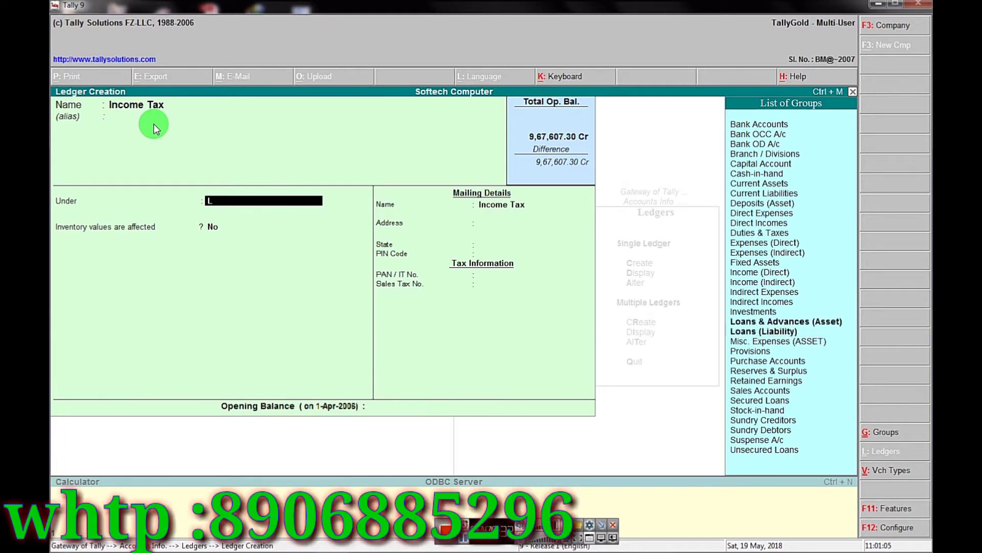
key(Down)
key(Down)
key(Down)
key(Down)
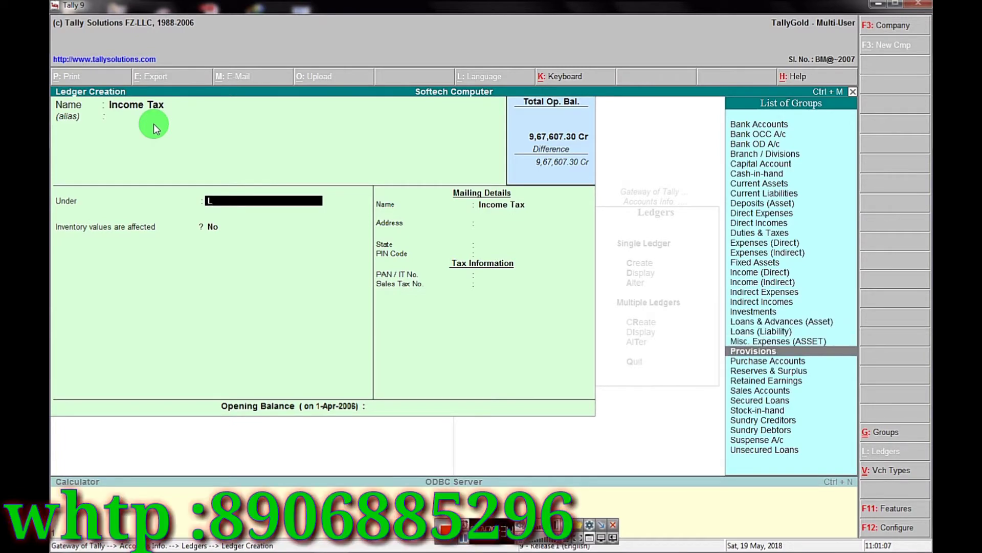
key(Up)
key(Up)
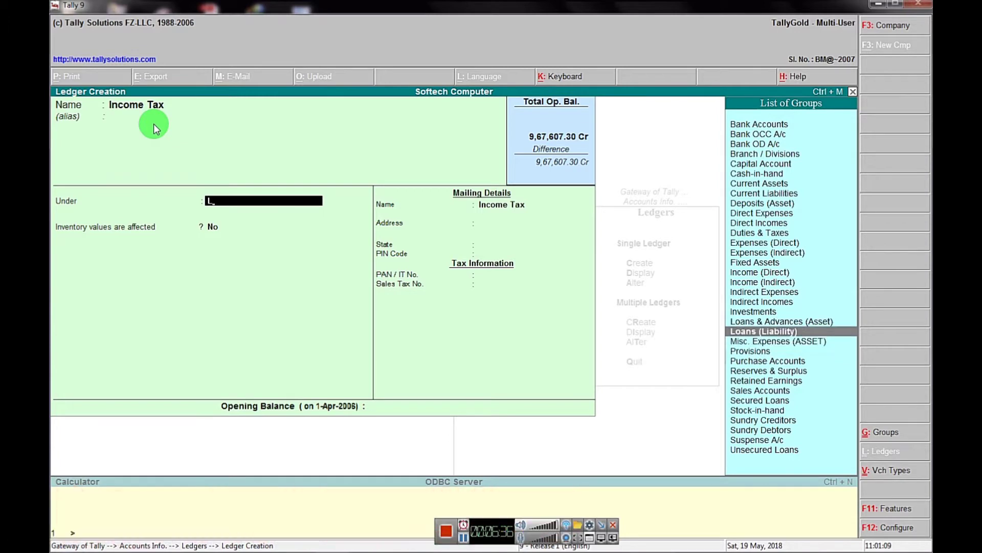
key(Return)
key(Return)
key(Return)
key(Return)
key(Return)
key(Return)
key(Return)
key(Return)
key(Return)
key(Return)
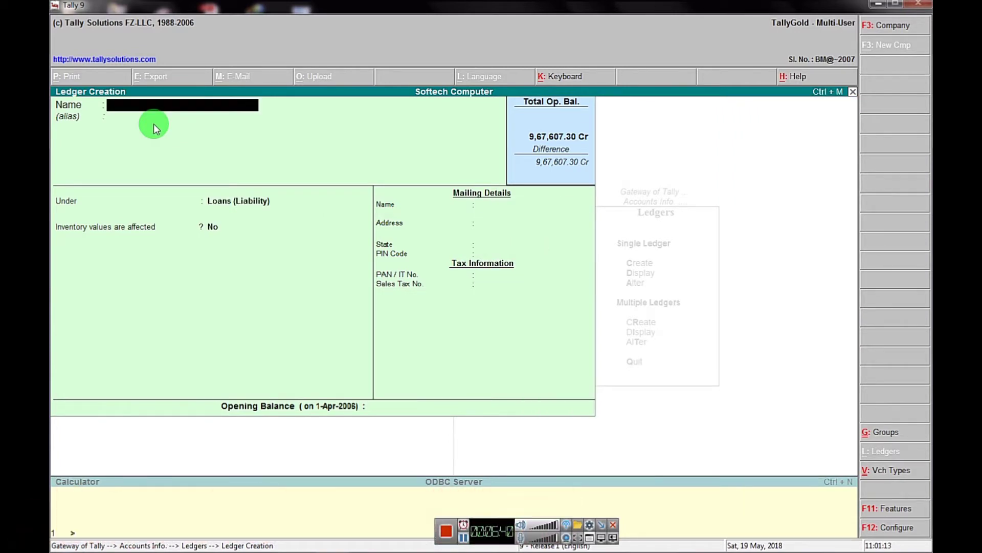
- Enter the ledger name Accounting Charges Payable A/c, correcting the typos
text(Ac)
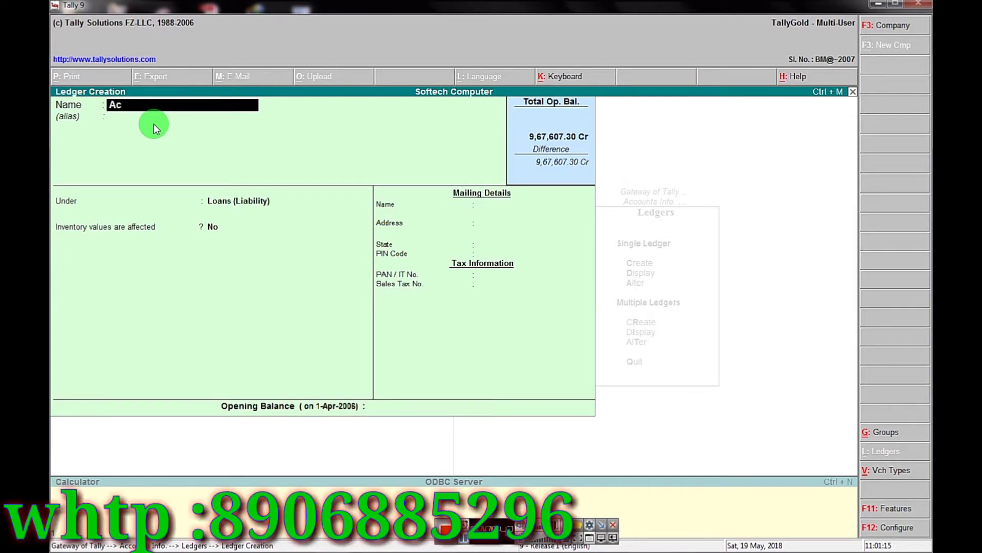
text(coub)
key(BackSpace)
text(n)
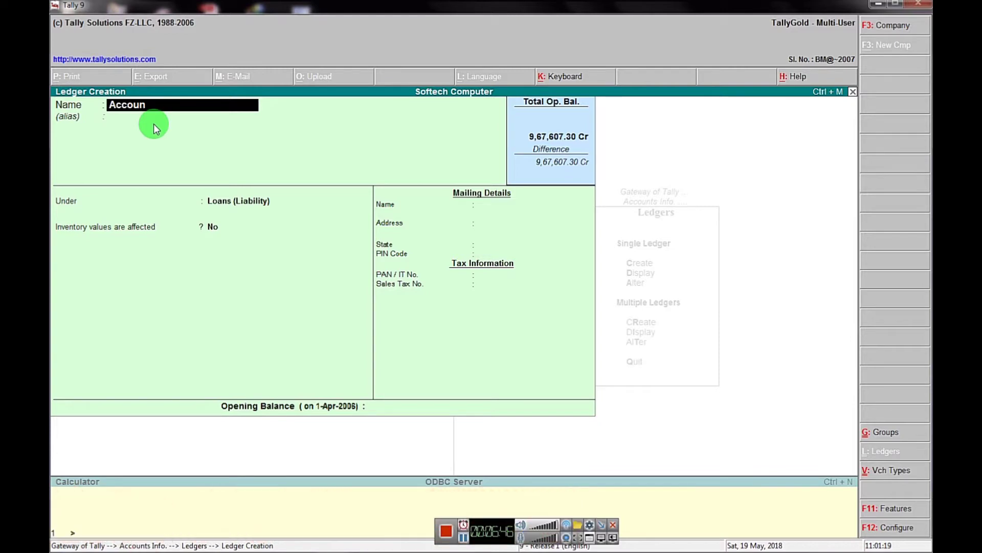
text(ting a)
key(BackSpace)
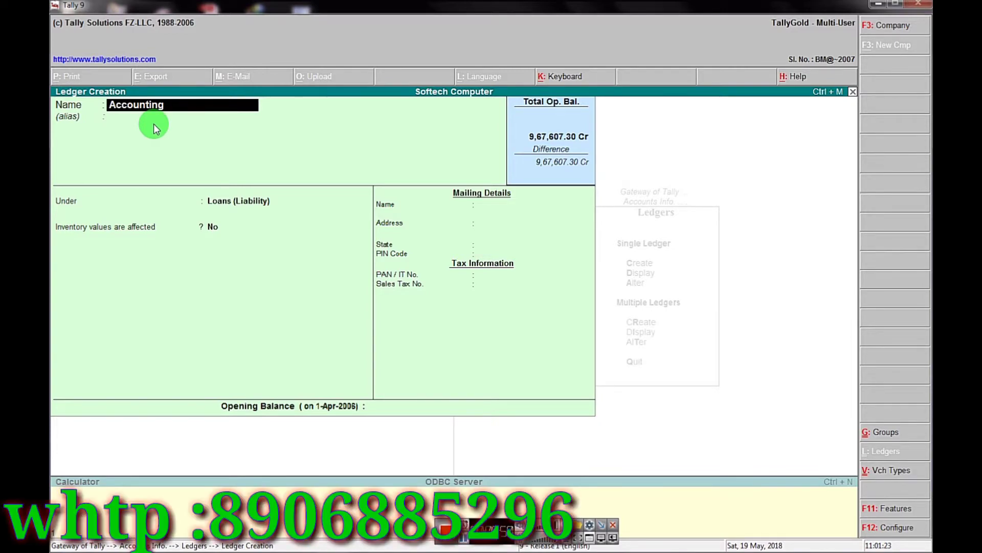
text(a)
key(BackSpace)
text(Charges)
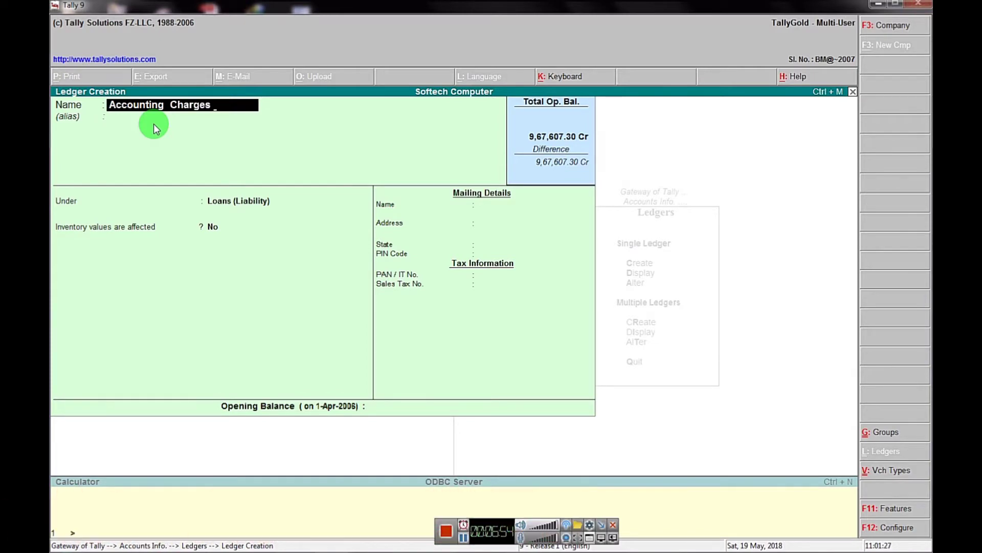
text( Payable A/c)
key(Return)
key(Return)
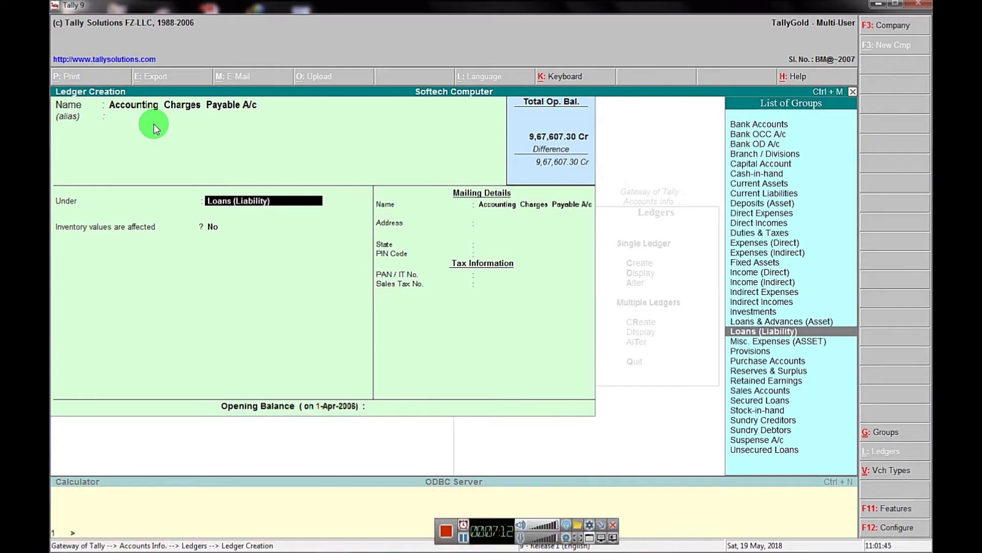
- Keep Loans (Liability) as group, enter a 2,400 Cr opening balance, and save
key(Return)
key(Return)
key(Return)
key(Return)
key(Return)
key(Return)
key(Return)
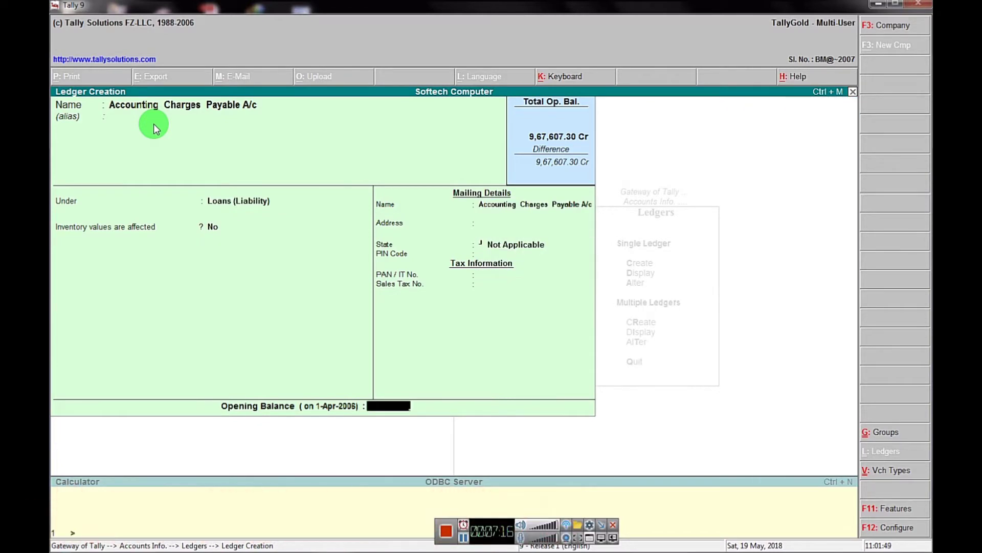
text(2400)
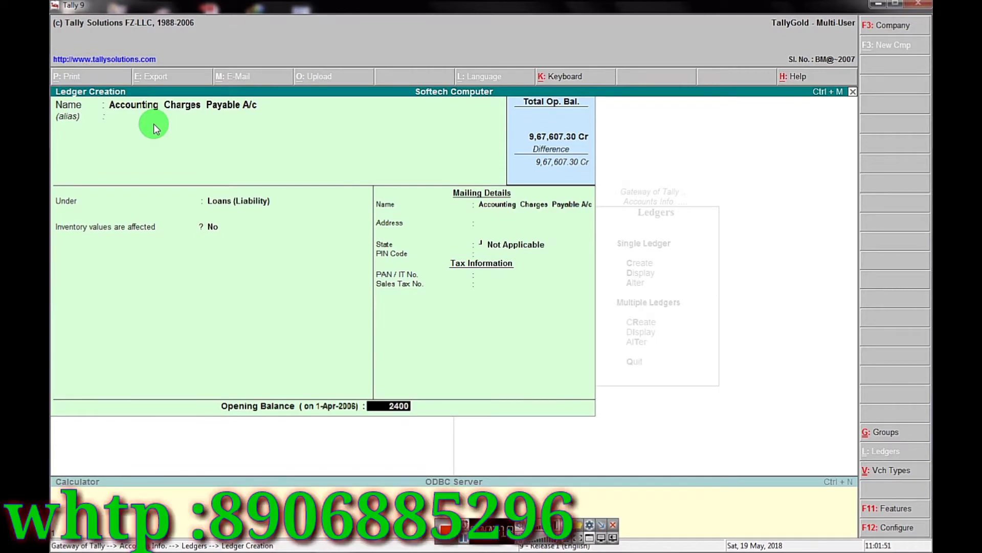
key(Return)
key(Return)
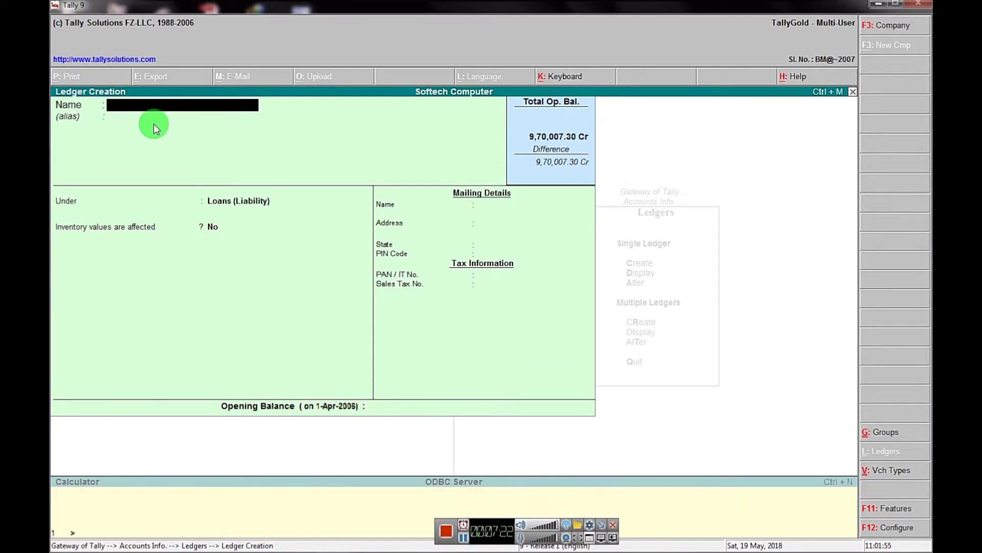
- Enter Elec. Chg Payable under Loans (Liability) with a 3,600 Cr opening balance
text(El)
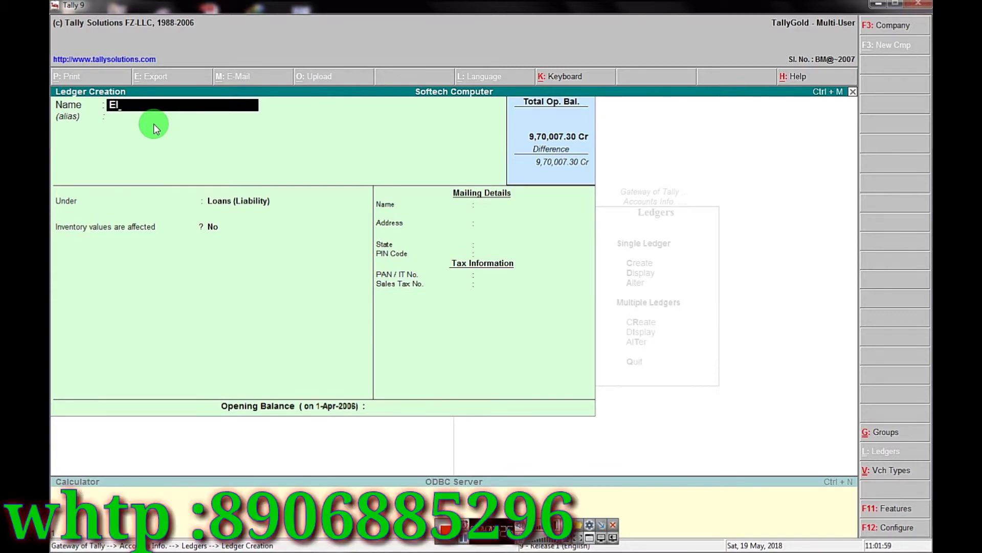
text(ec. Pa)
text(b)
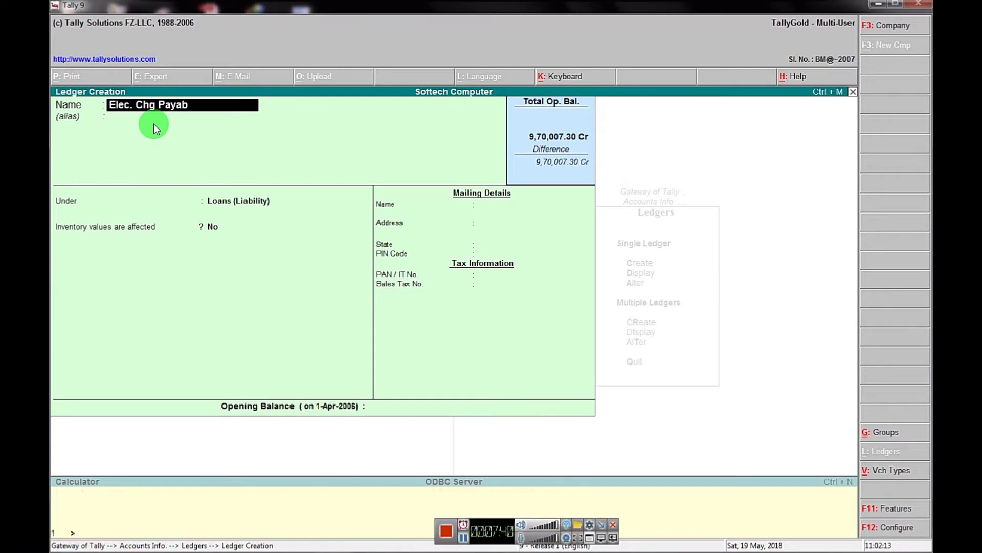
text(le)
key(Return)
key(Return)
key(Return)
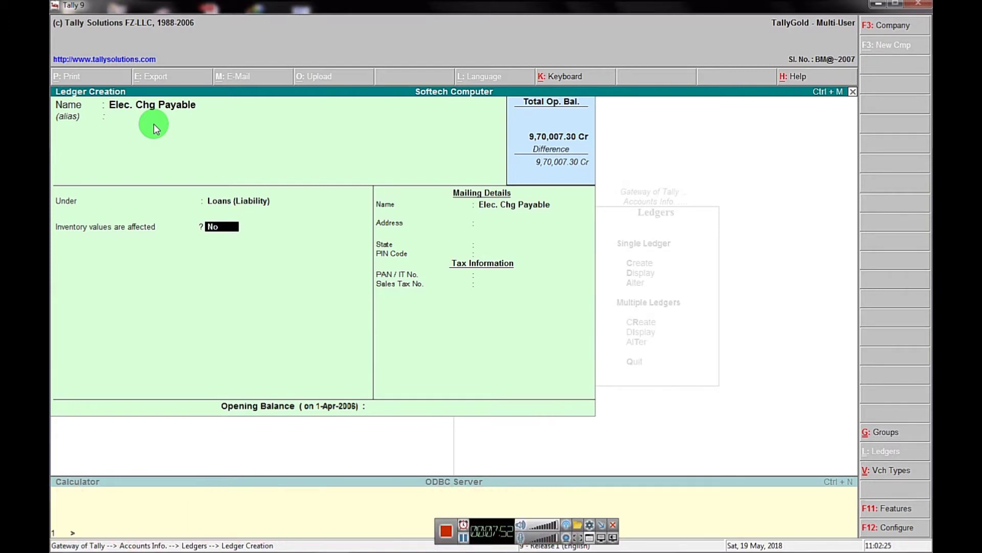
key(Return)
key(Return)
key(Return)
key(Return)
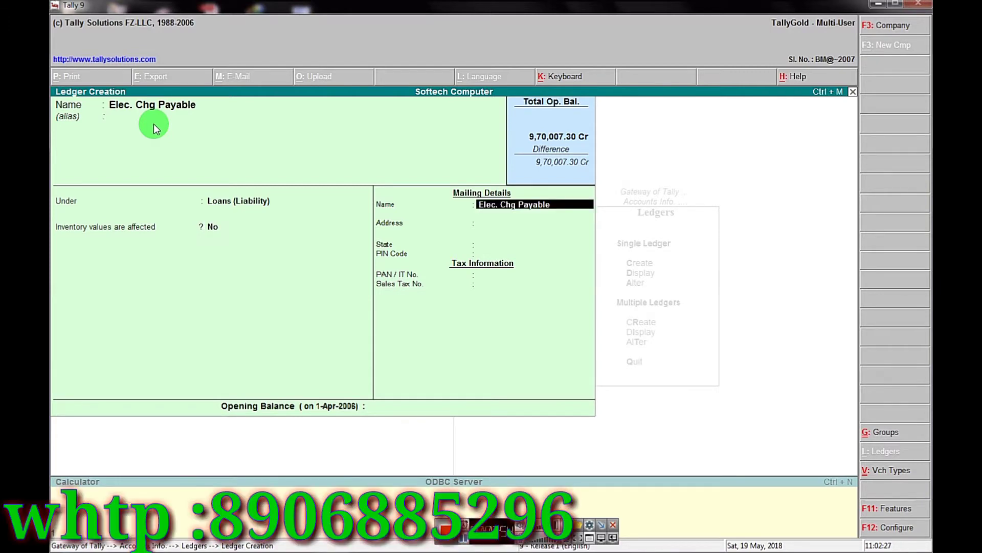
key(Return)
key(Return)
key(Return)
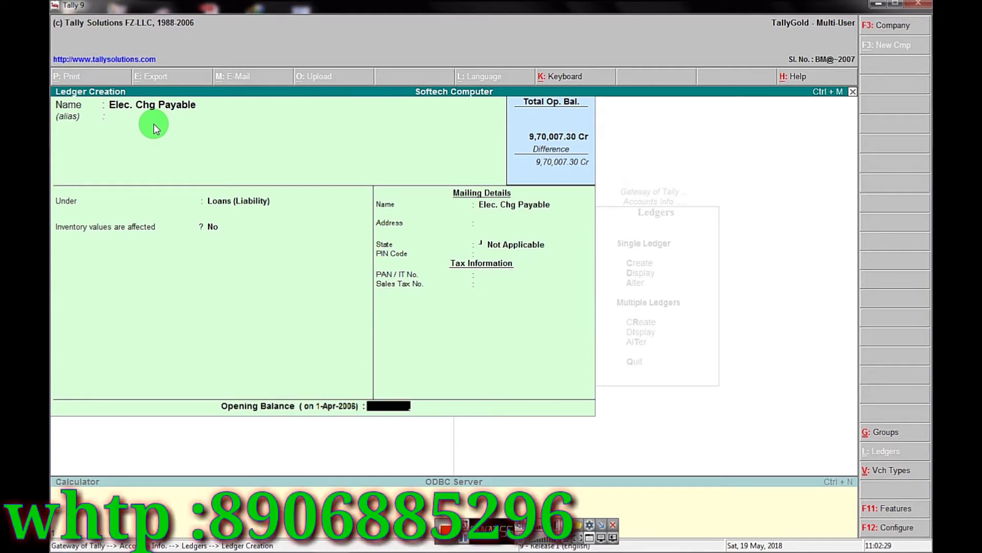
text(3600)
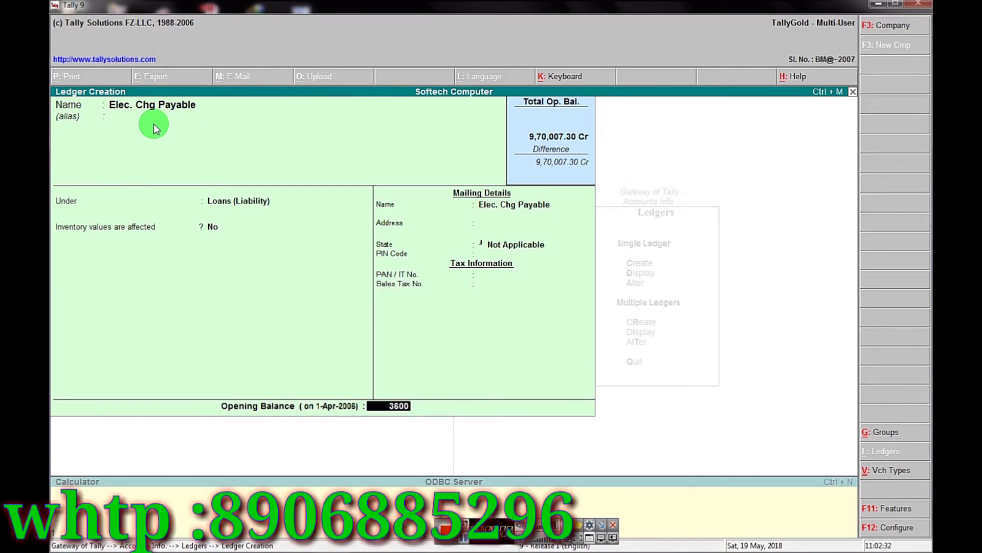
key(Return)
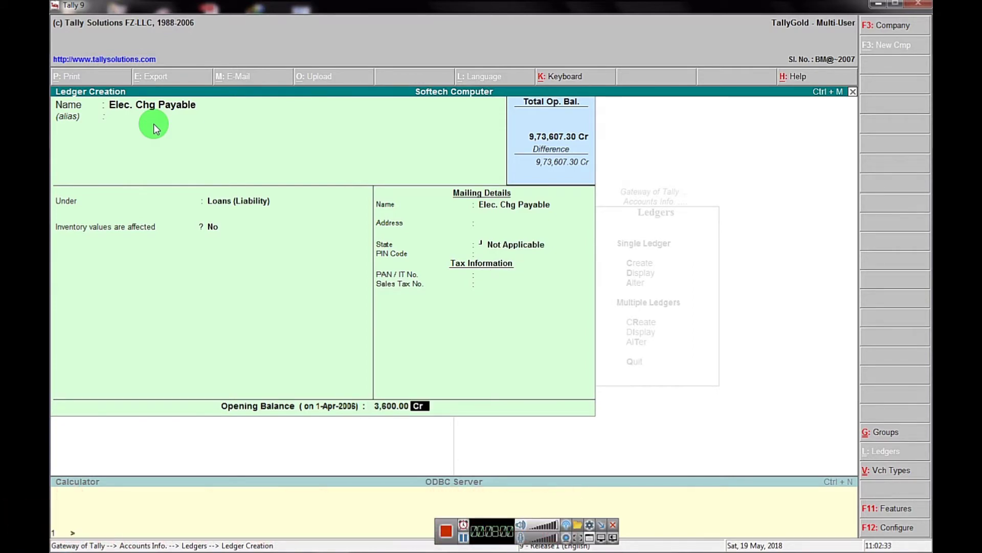
key(Return)
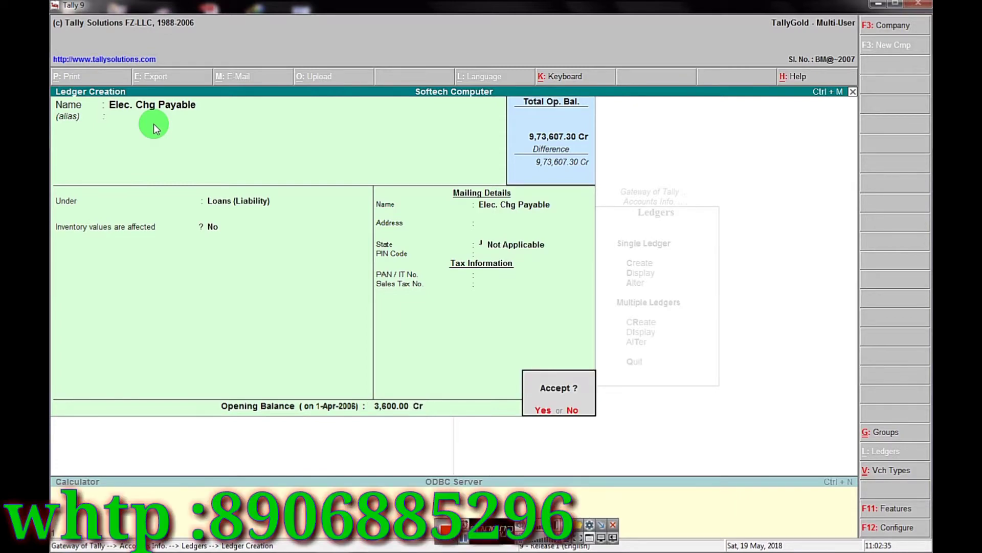
key(n)
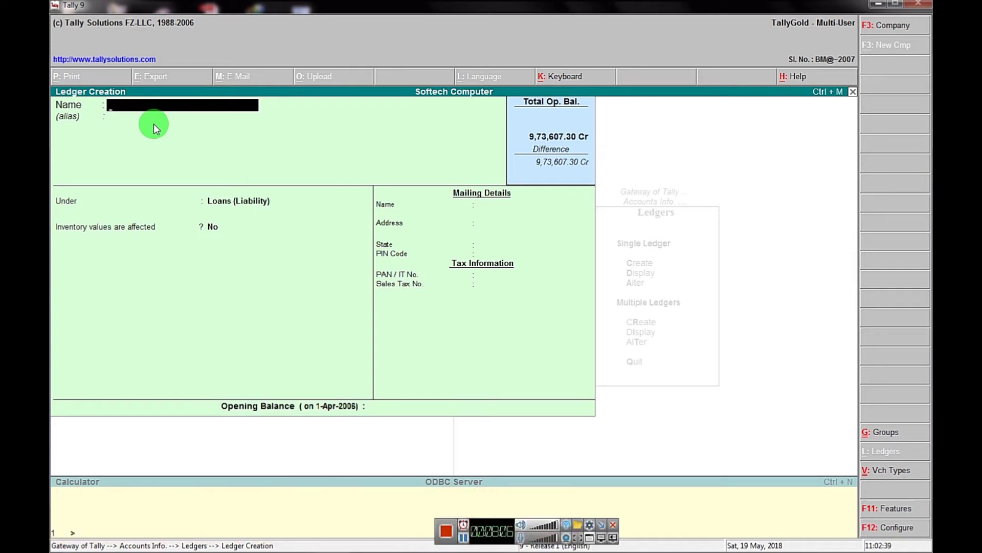
- Enter Salary Payable A/c, pick Loans (Liability) as its group, and give it 6,000 Cr opening balance
text(Salary Paya)
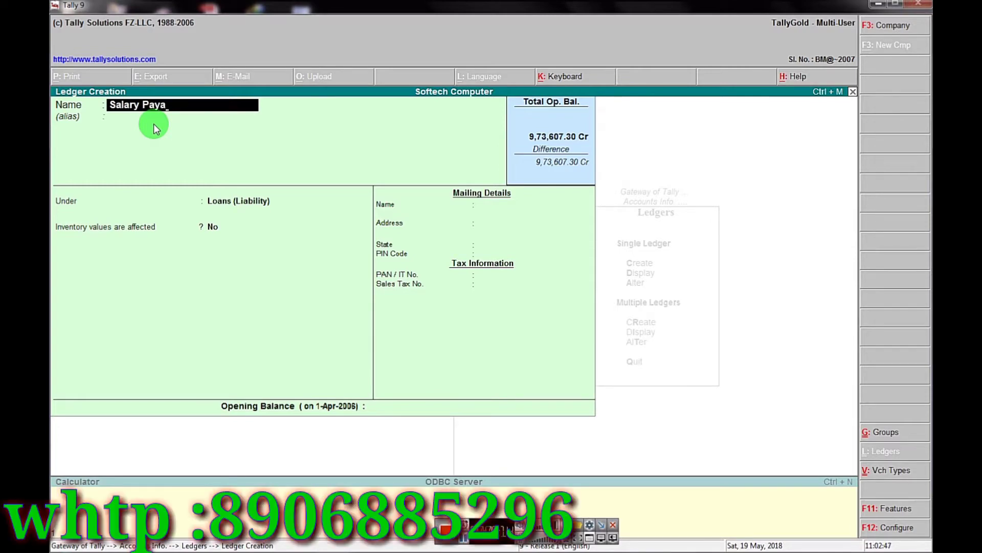
text(ble A/c)
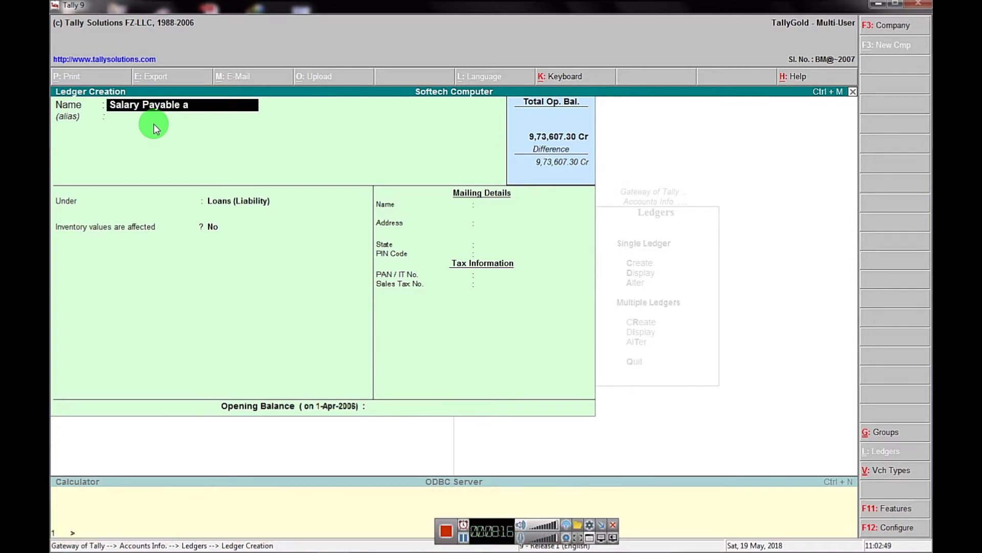
key(Return)
key(Return)
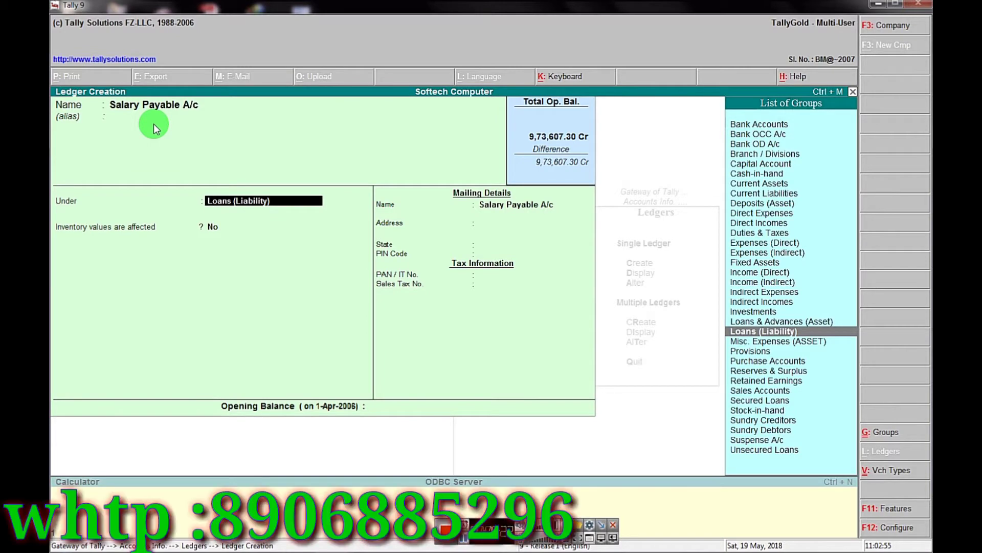
text(L)
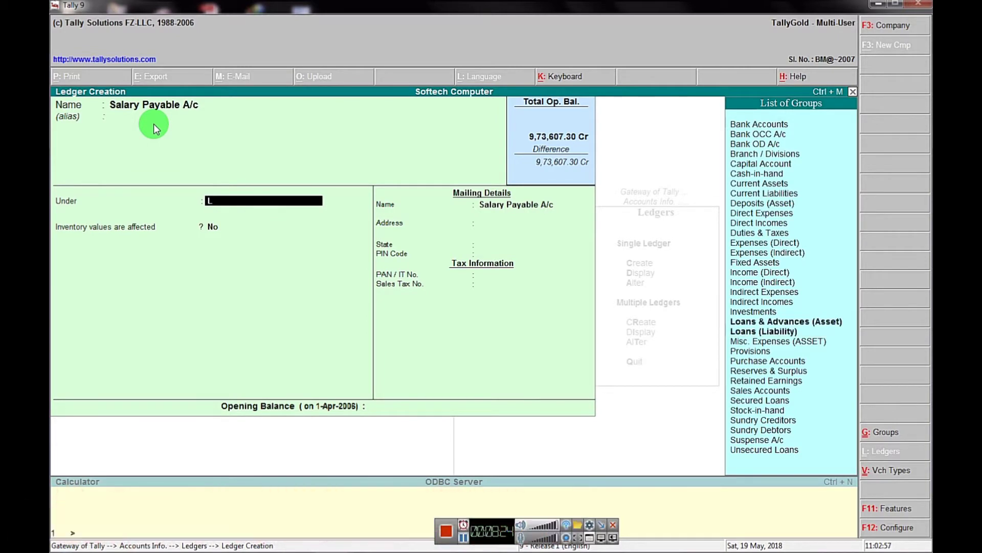
key(Down)
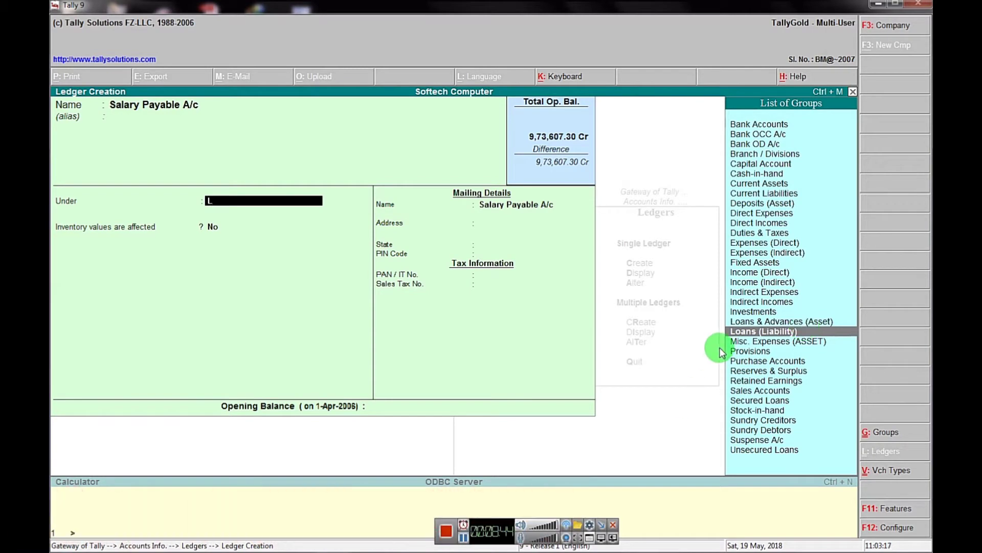
key(Return)
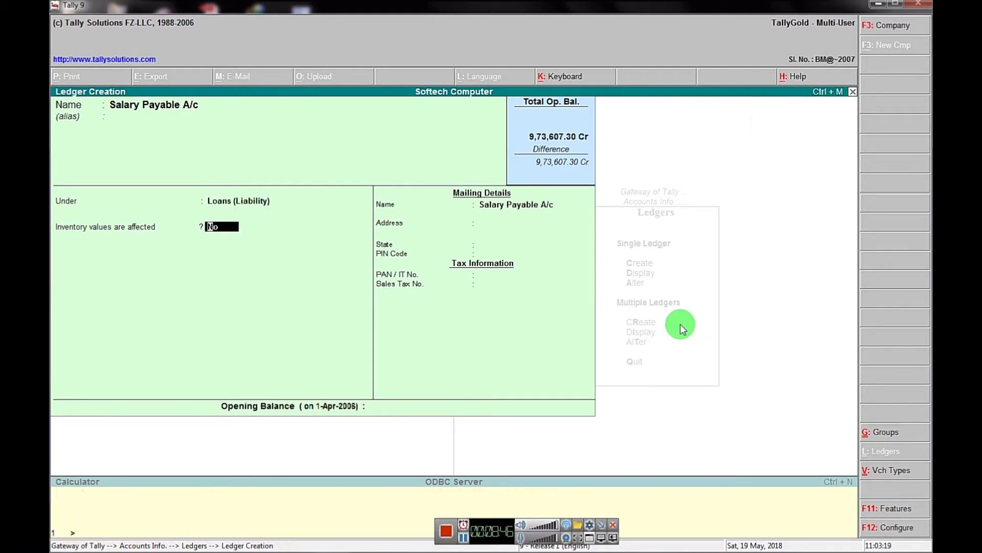
key(Return)
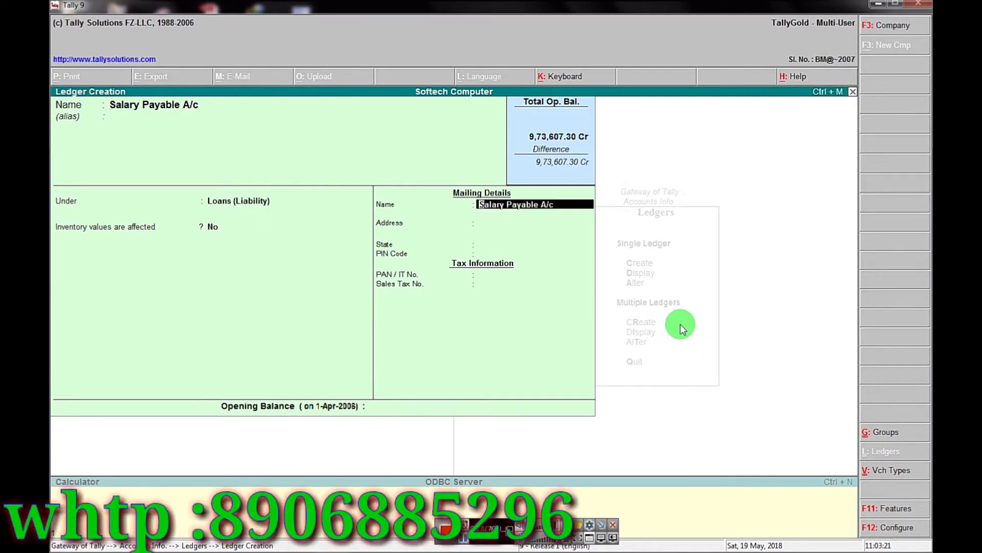
key(Return)
key(Return)
key(Return)
key(Return)
key(Return)
key(Return)
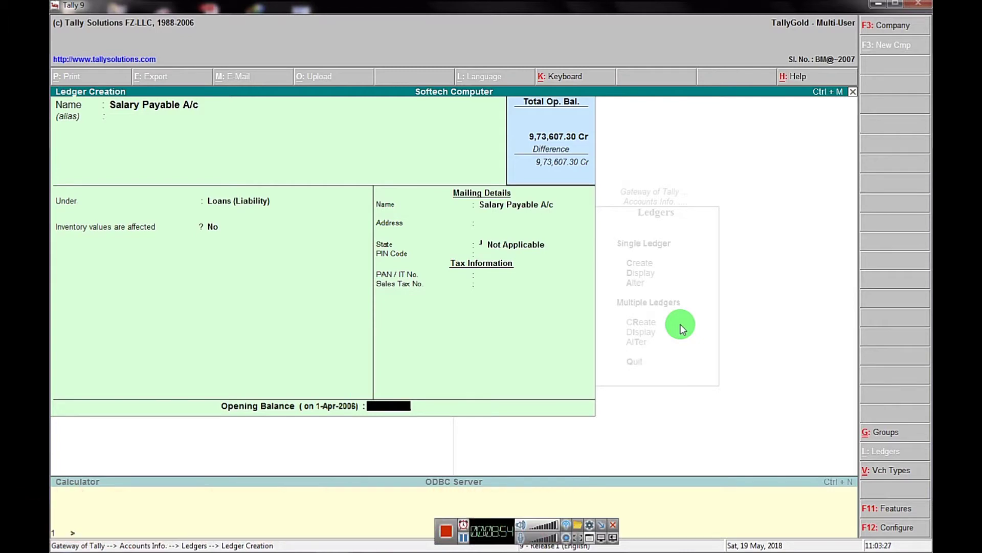
text(600)
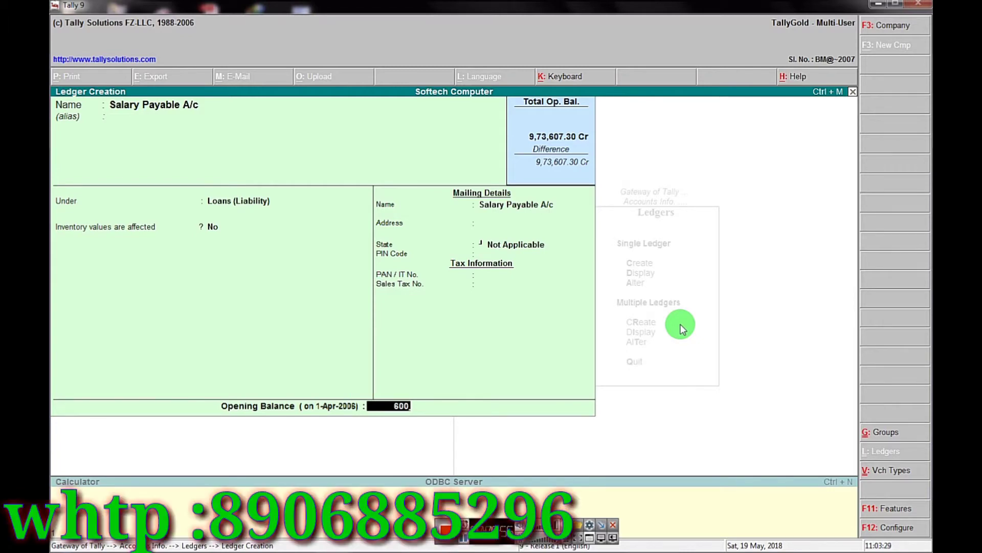
text(0)
key(Return)
key(Return)
key(Return)
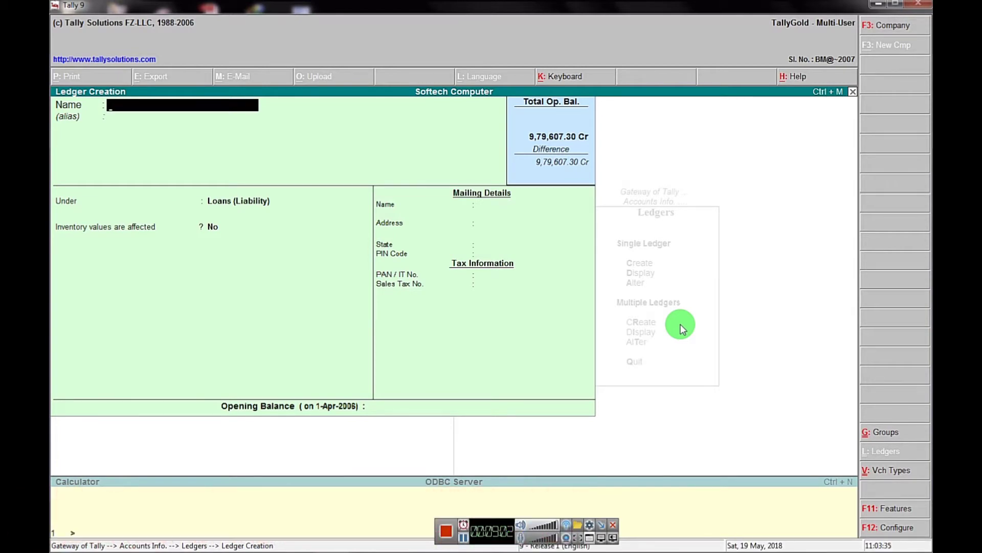
- Save Sundry Crediter A/c under Sundry Creditors, leaving the opening balance empty
text(Sundry Cr)
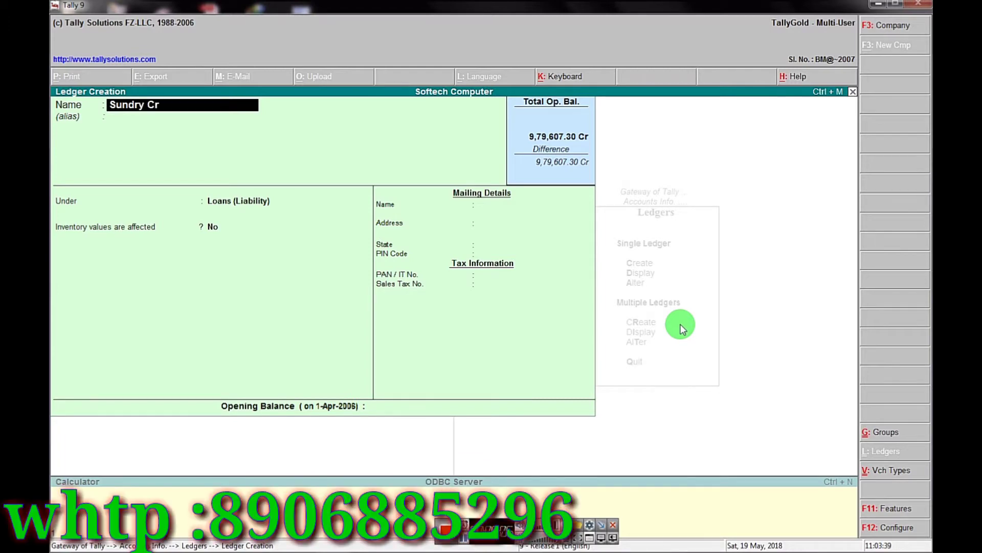
text(editer)
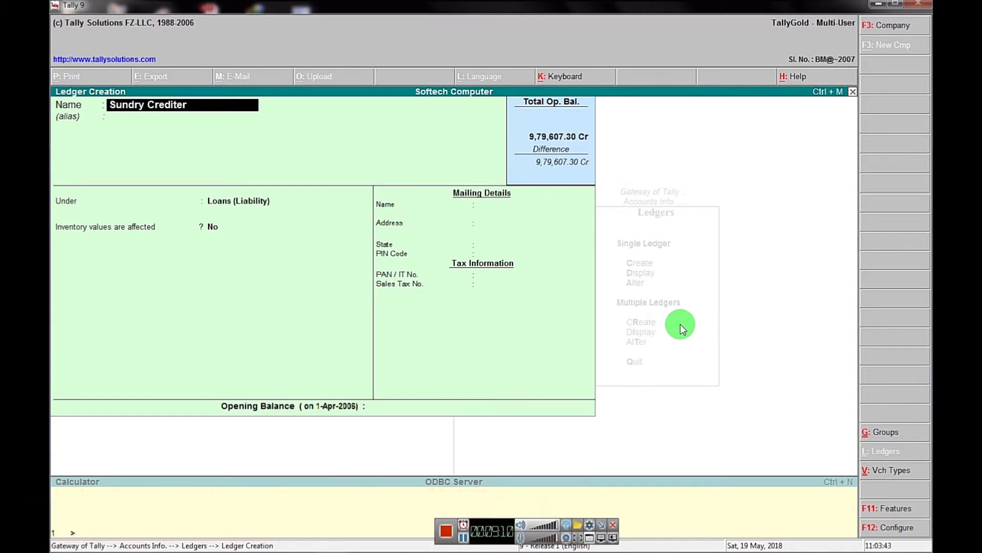
text( a/c)
key(Return)
key(Return)
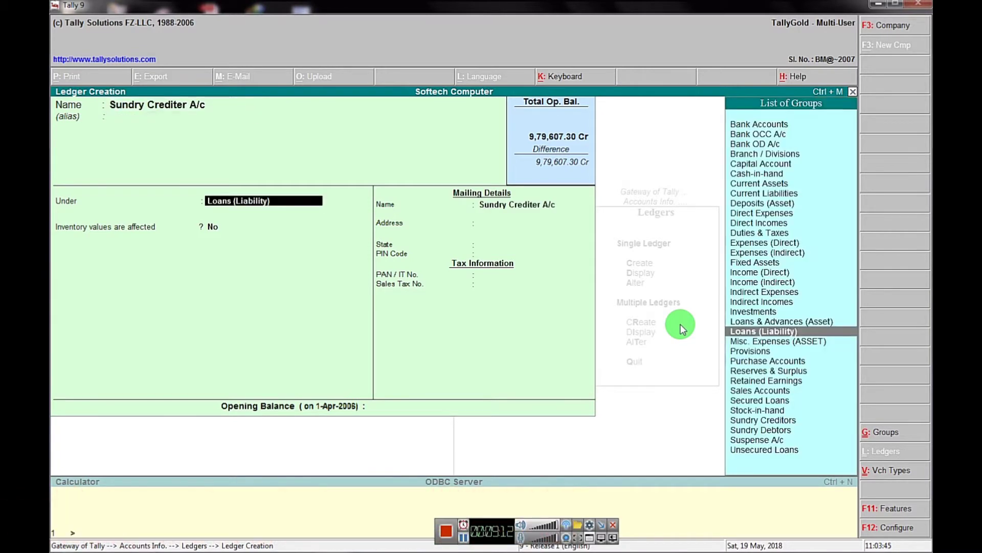
text(S)
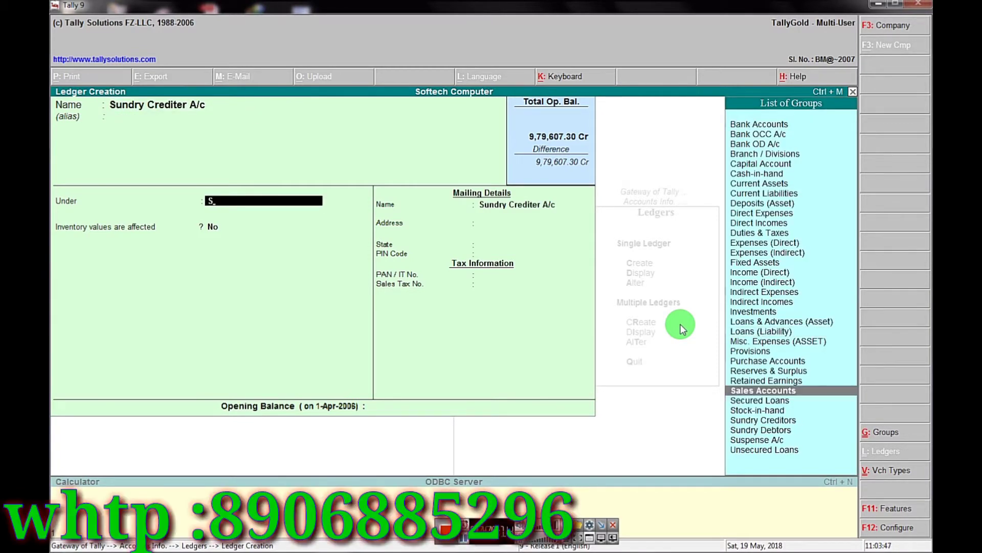
text(un)
key(Return)
key(Return)
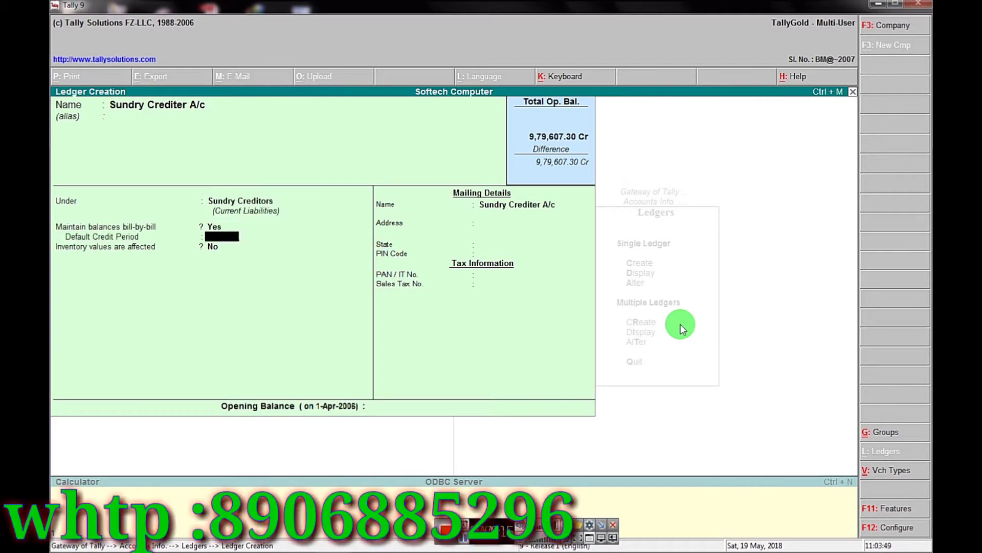
key(Return)
key(Return)
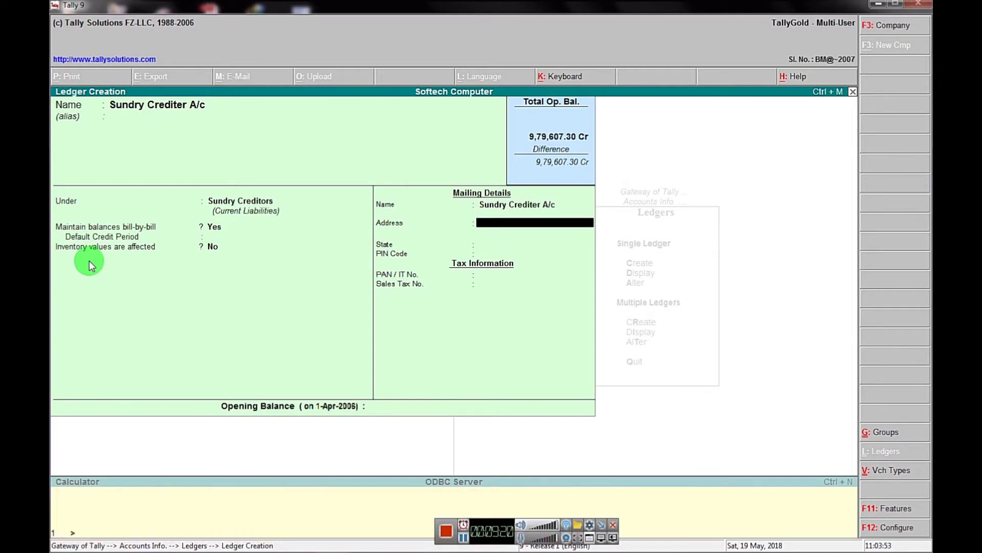
key(Return)
key(Return)
key(Return)
key(Return)
key(Return)
key(Return)
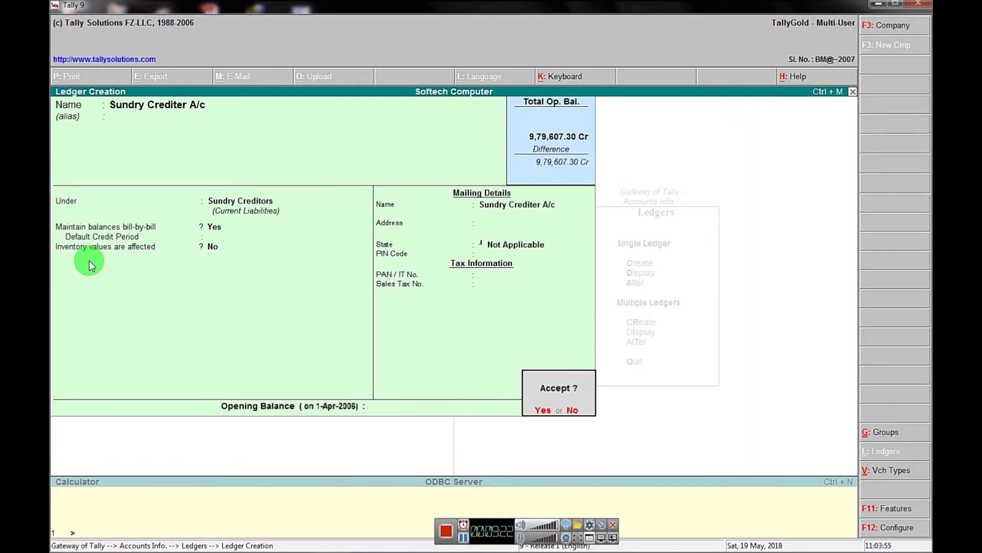
key(n)
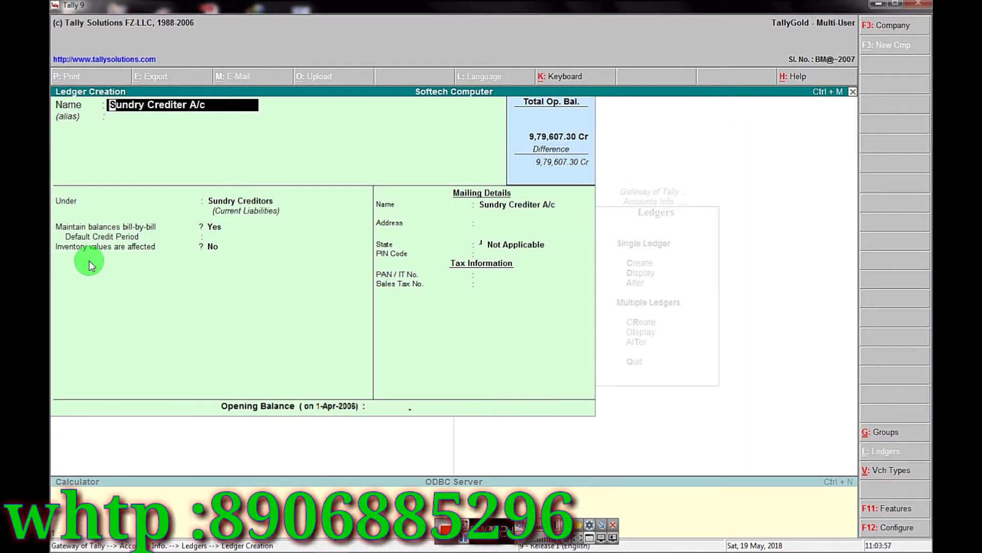
key(Return)
key(Return)
key(Return)
key(Return)
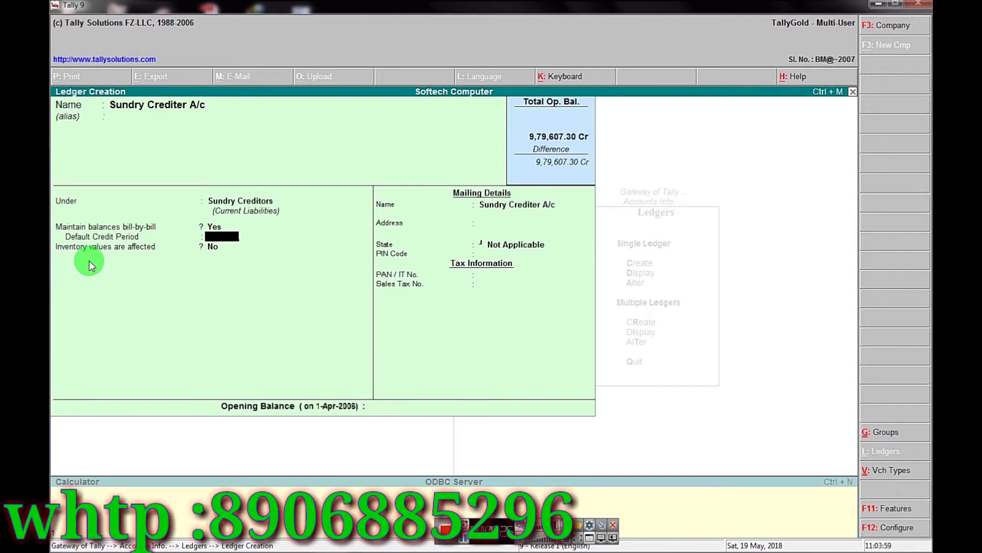
key(Return)
key(Return)
key(Return)
key(Return)
key(Return)
key(Return)
key(Return)
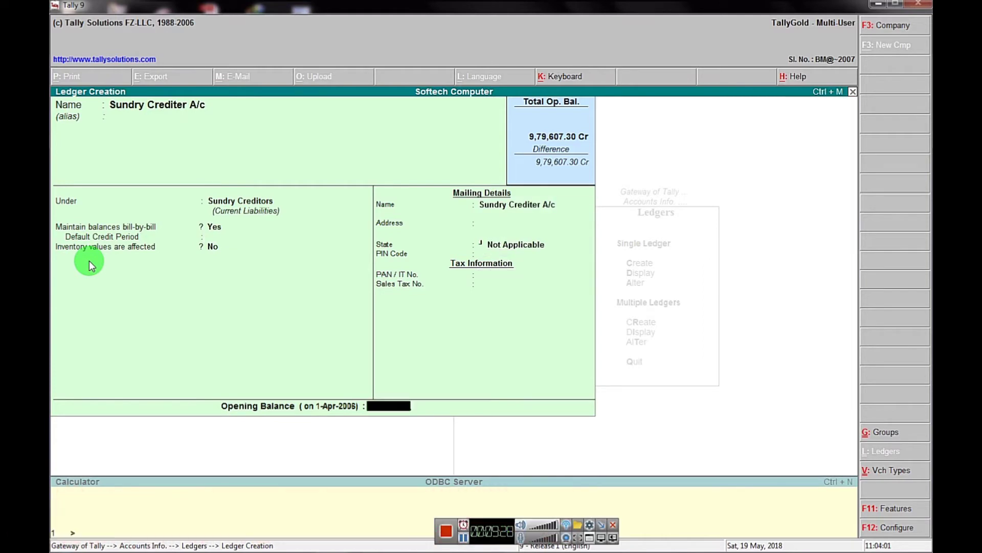
key(Return)
key(y)
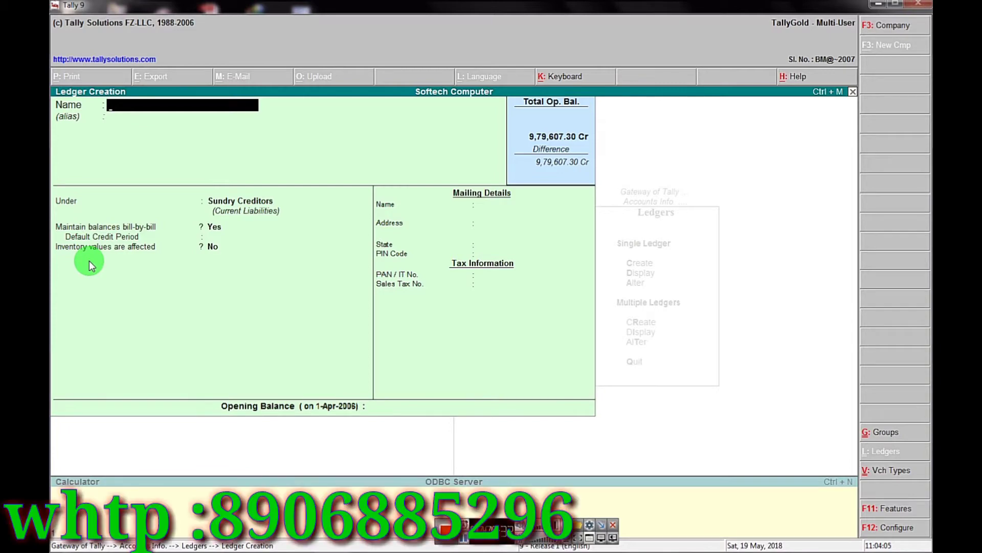
- Enter Birla Co. Ltd under Sundry Creditors and get back to the opening balance field
text(Birla)
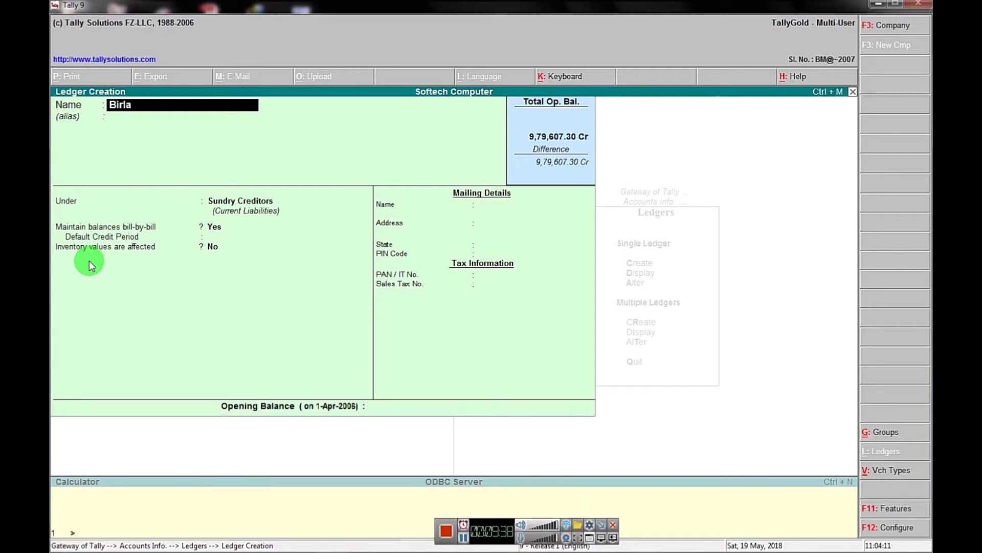
text( Co. Ltd)
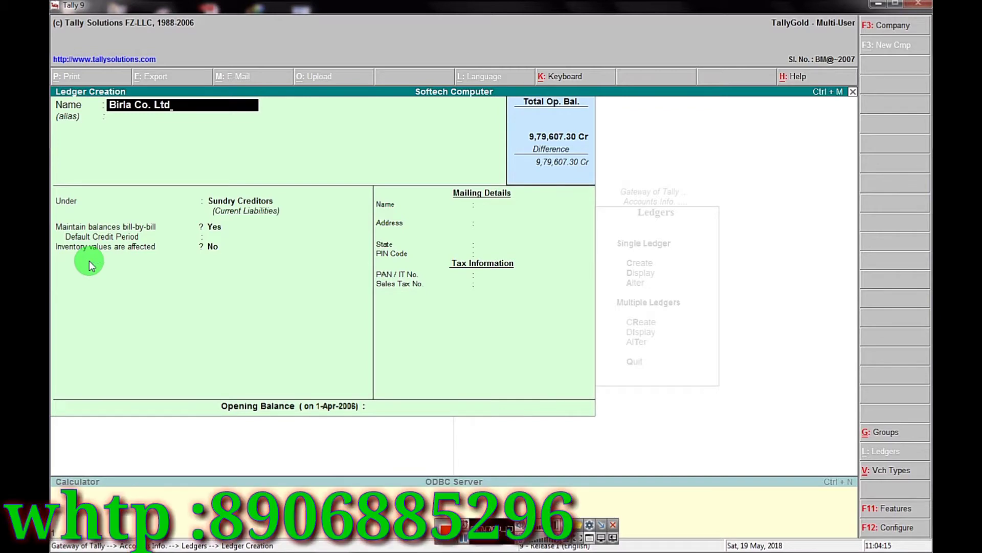
key(Return)
key(Return)
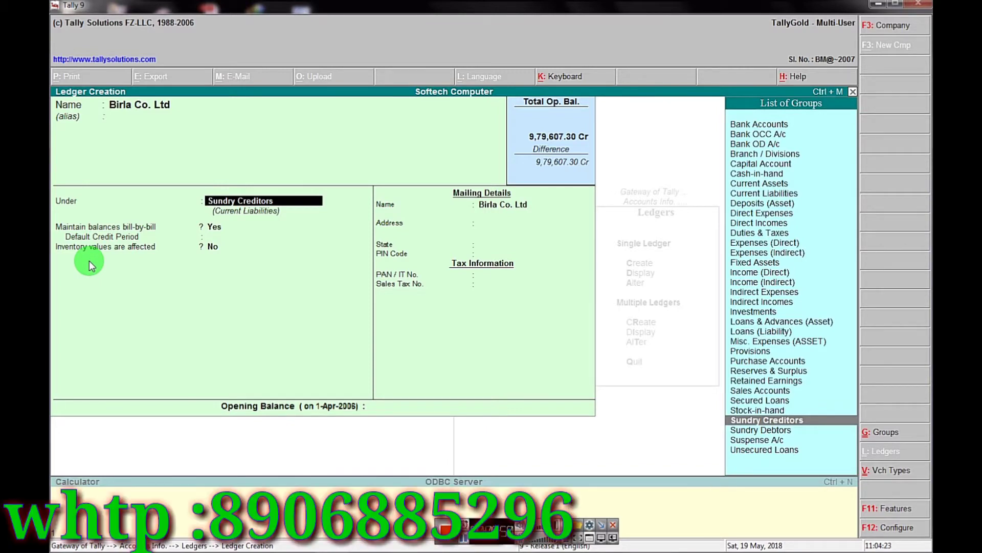
key(Return)
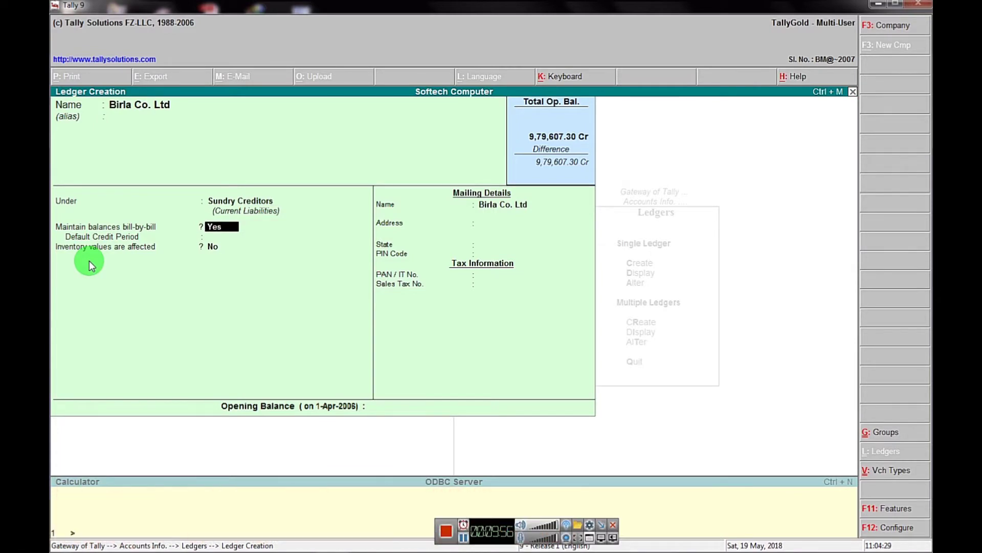
key(Return)
key(Return)
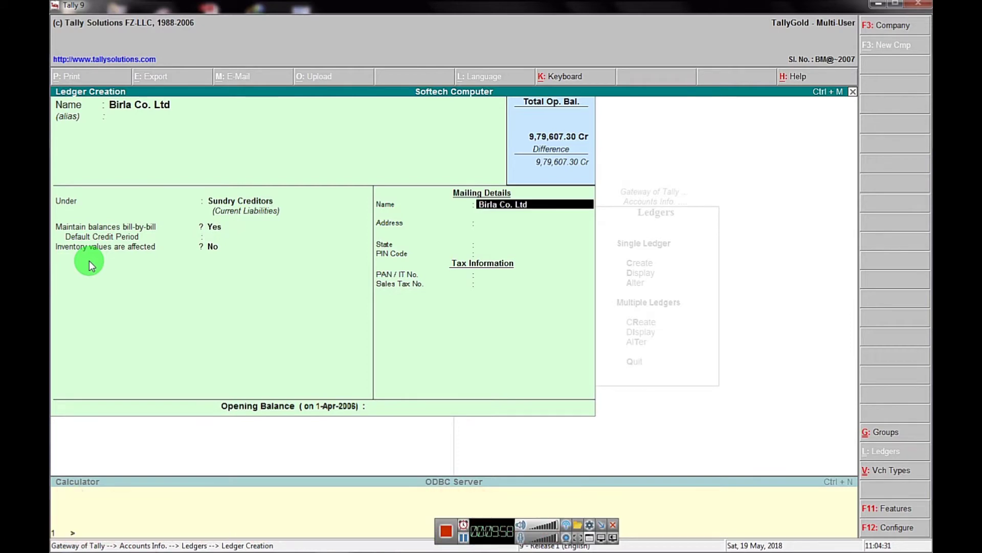
key(Return)
key(Return)
key(Return)
key(Return)
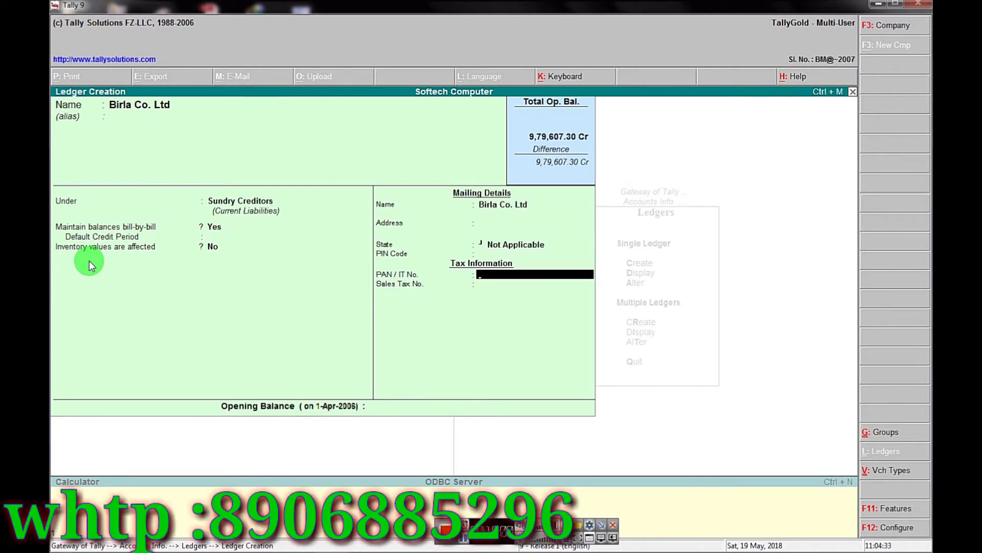
key(Return)
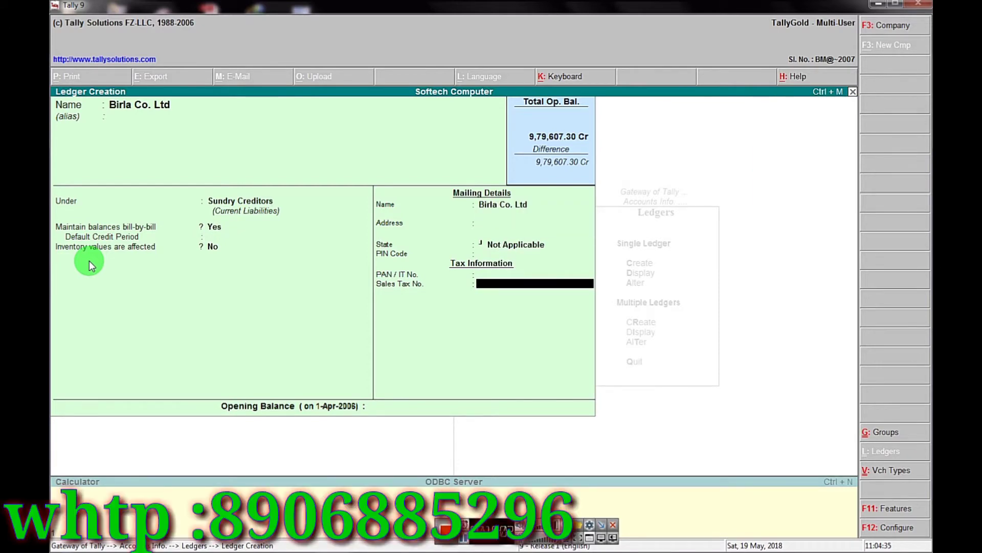
key(Return)
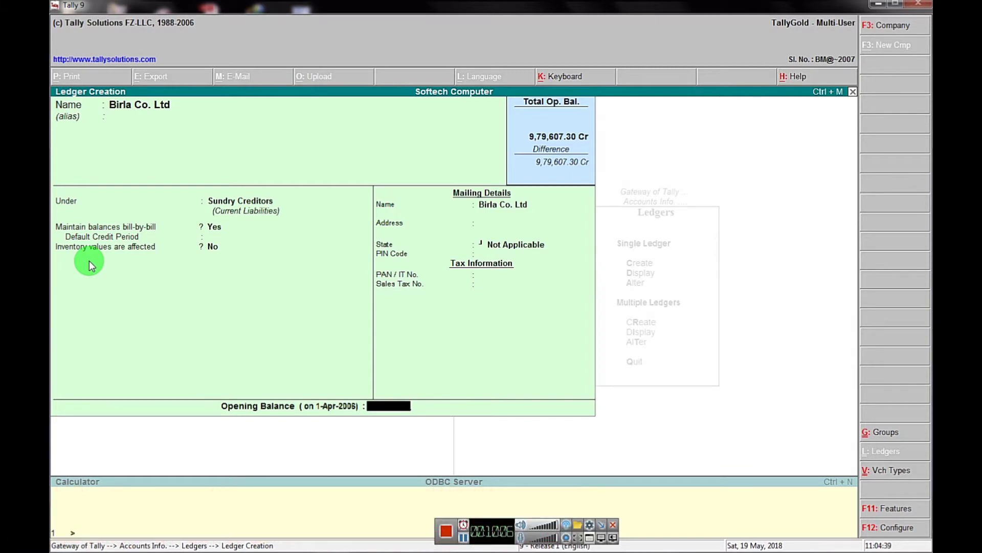
key(Return)
key(n)
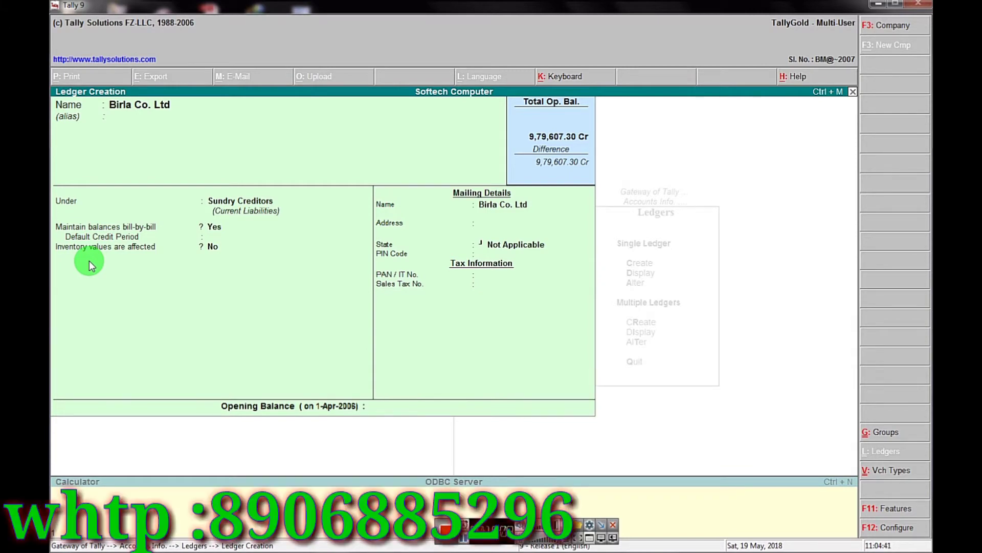
key(Return)
key(Return)
key(Return)
key(Return)
key(Return)
key(Return)
key(Return)
key(Return)
key(Return)
key(Return)
key(Return)
key(Return)
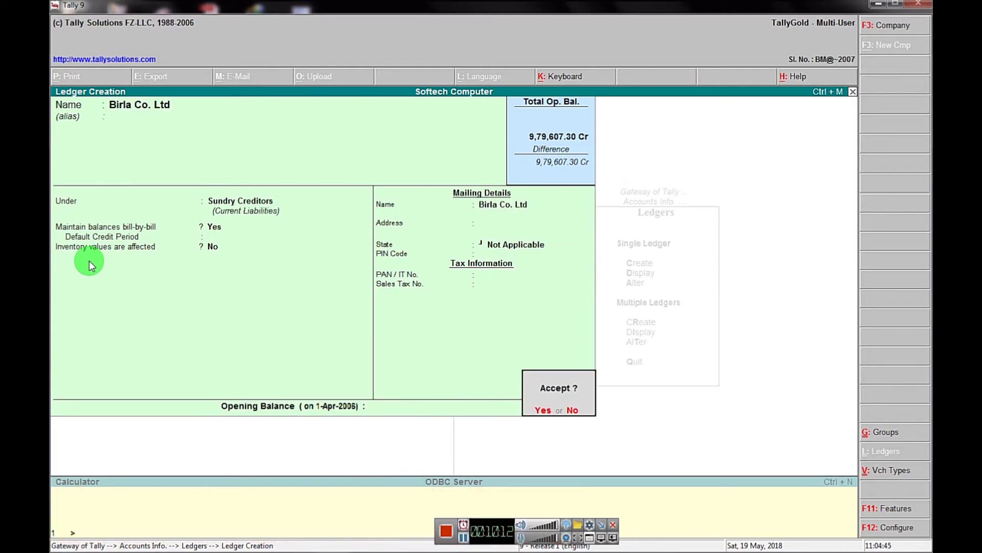
key(n)
key(Return)
key(Return)
key(Return)
key(Return)
key(Return)
key(Return)
key(Return)
key(Return)
key(Return)
key(Return)
key(Return)
key(Return)
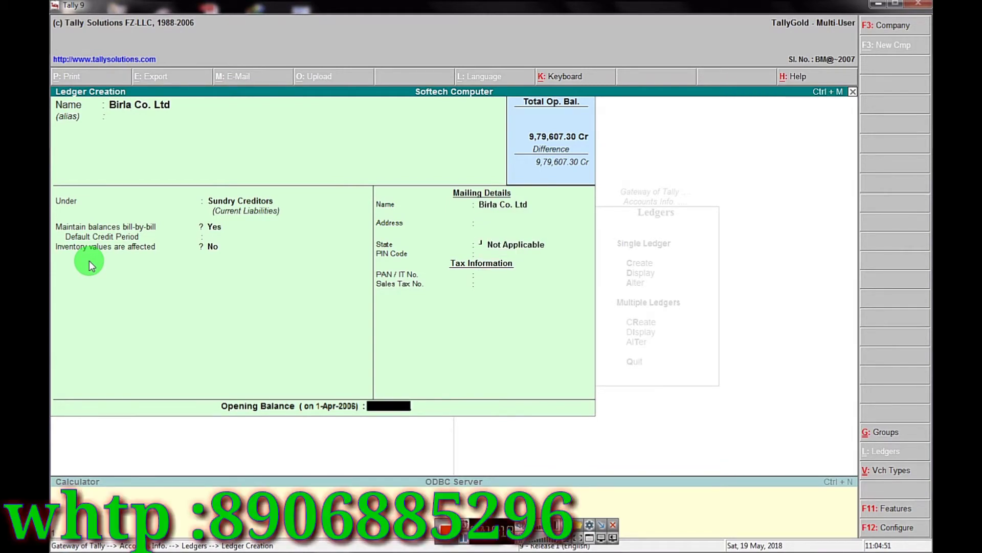
- Give Birla Co. Ltd a 40,150 Cr opening balance with a bill dated 31/3/2006
text(40150)
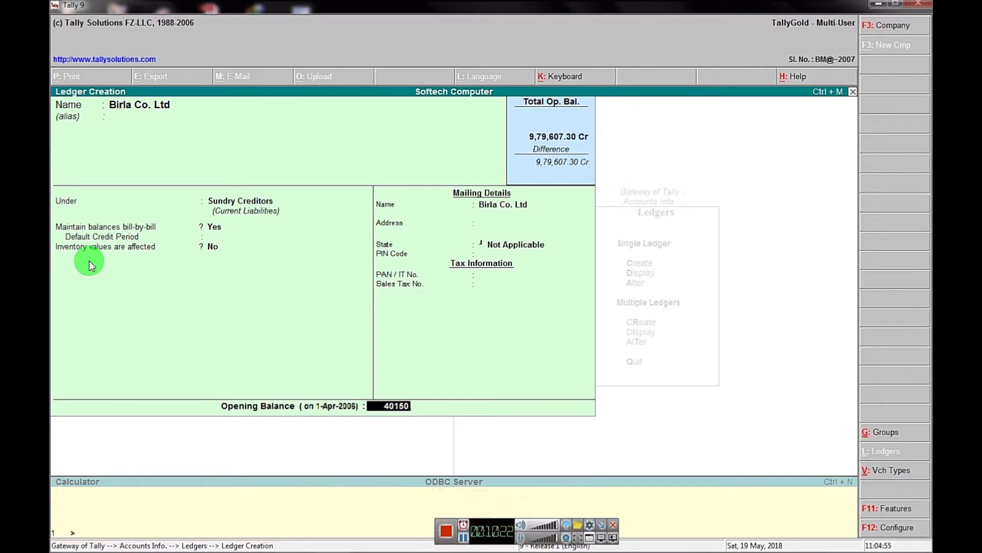
key(Return)
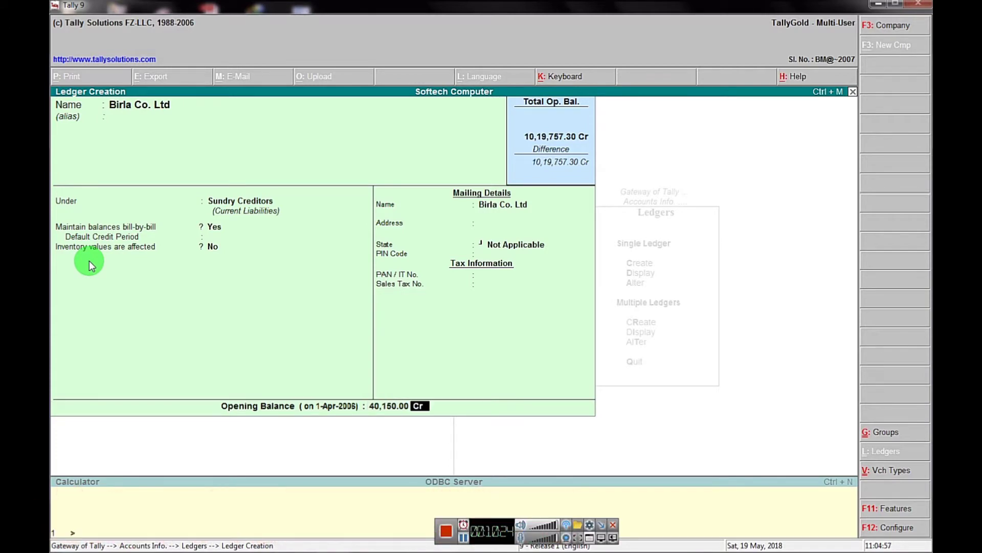
key(Return)
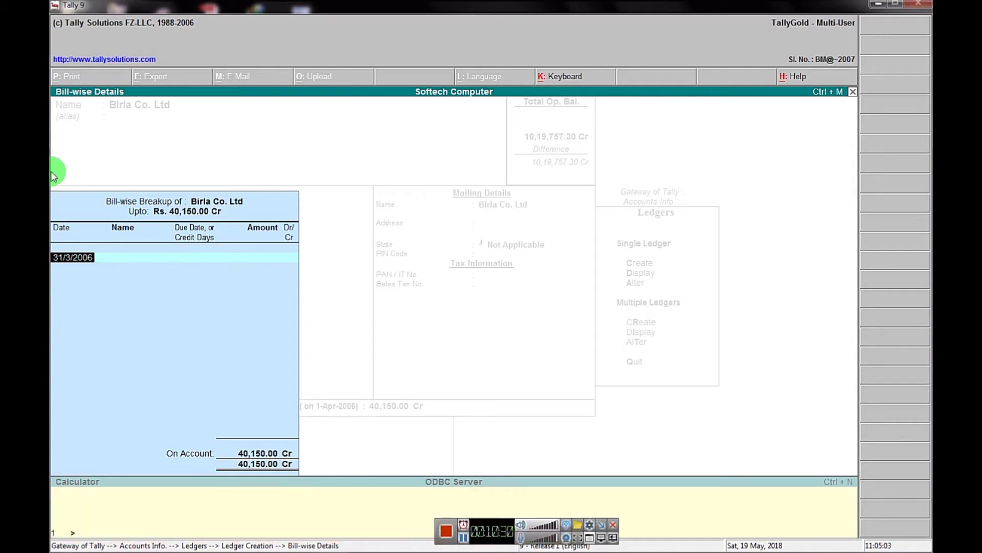
key(Return)
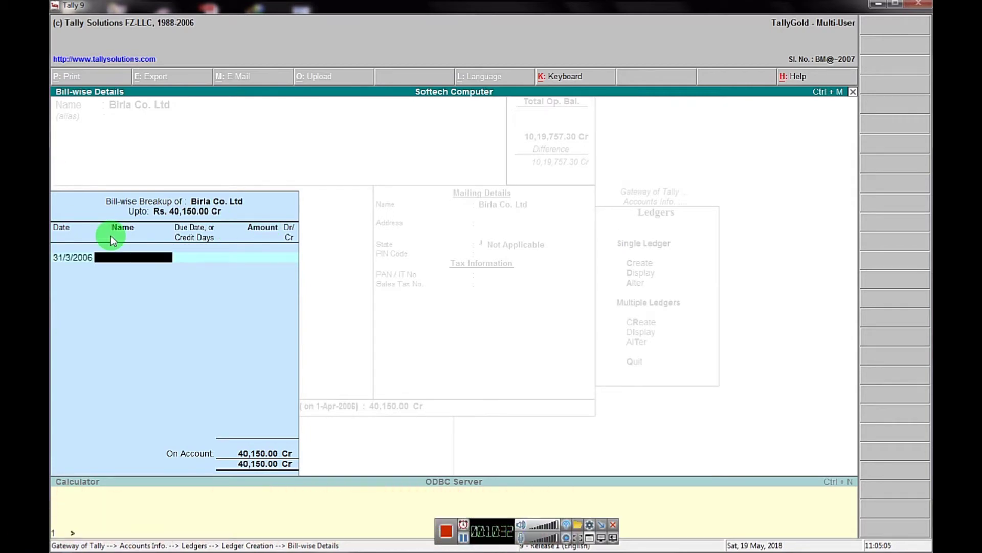
key(Return)
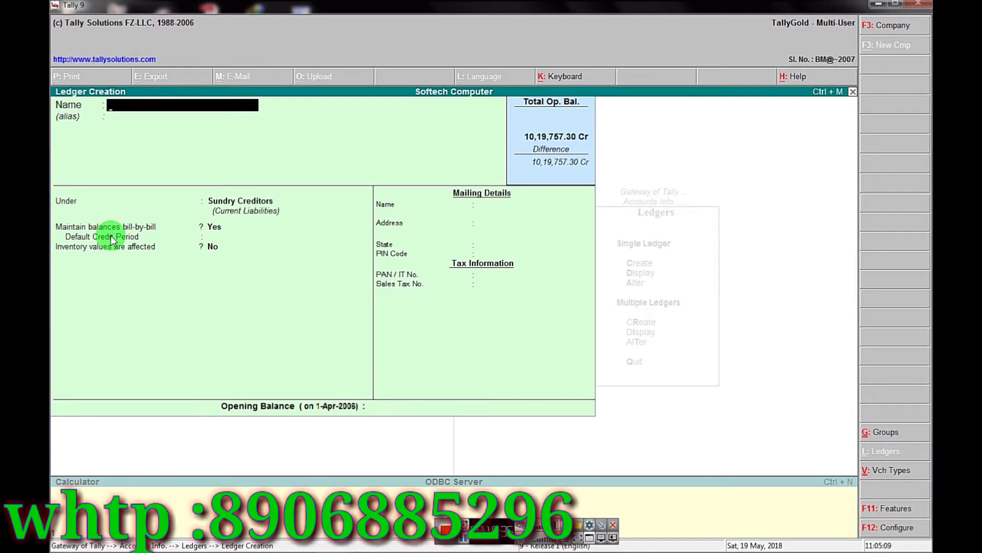
- Enter Ambuja Co.Ltd under Sundry Creditors with a 50,500 Cr opening balance
text(Ambuja)
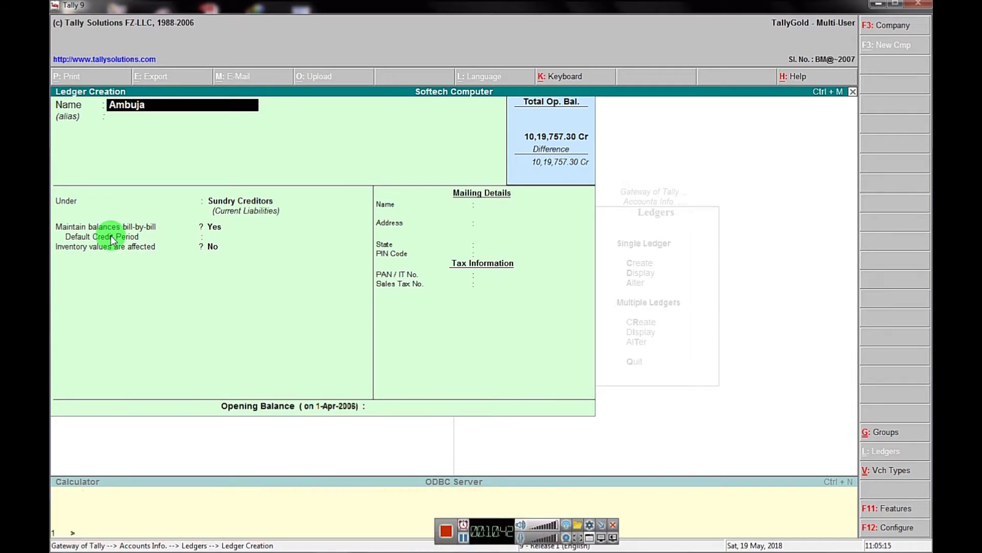
text( Co.)
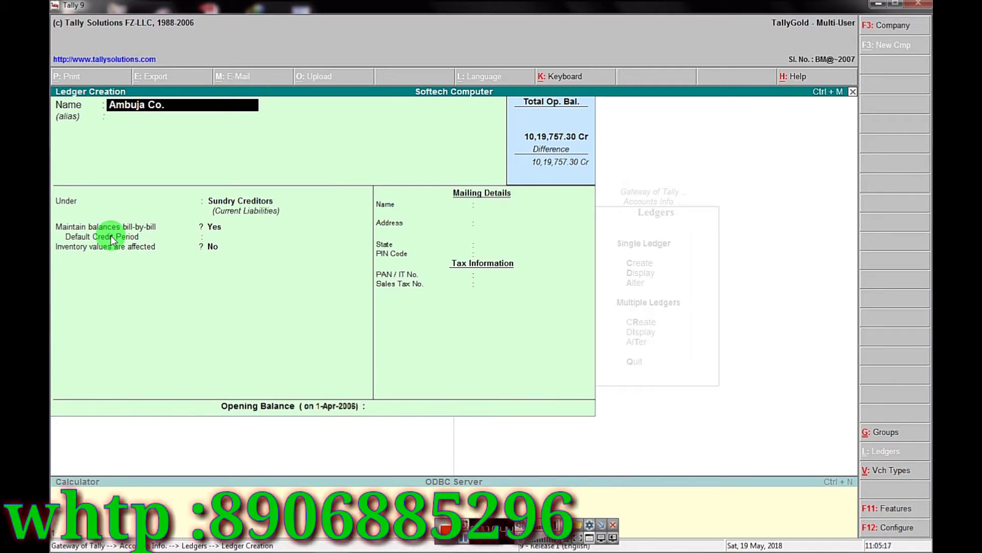
text(Ltd)
key(Return)
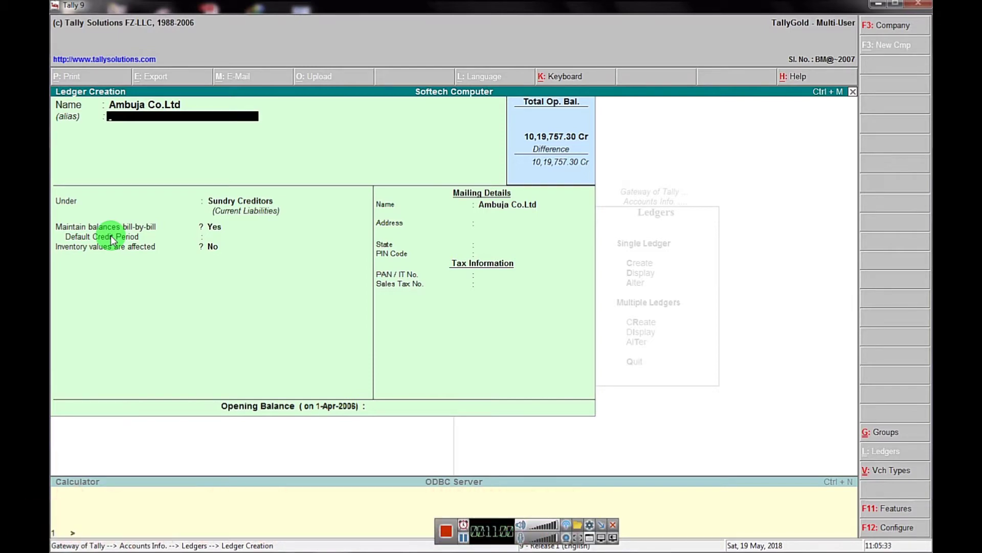
key(Return)
key(Return)
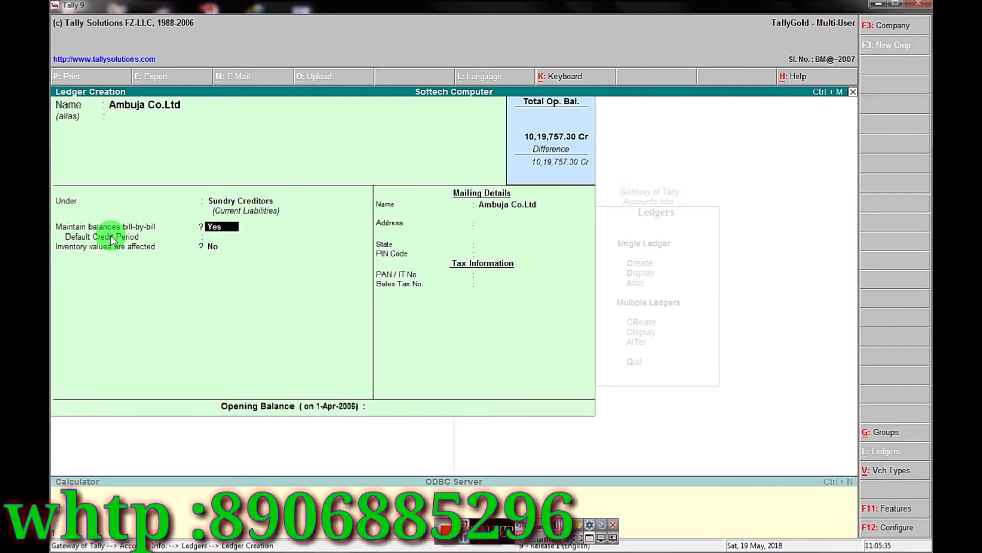
key(Return)
key(Return)
key(Return)
key(Return)
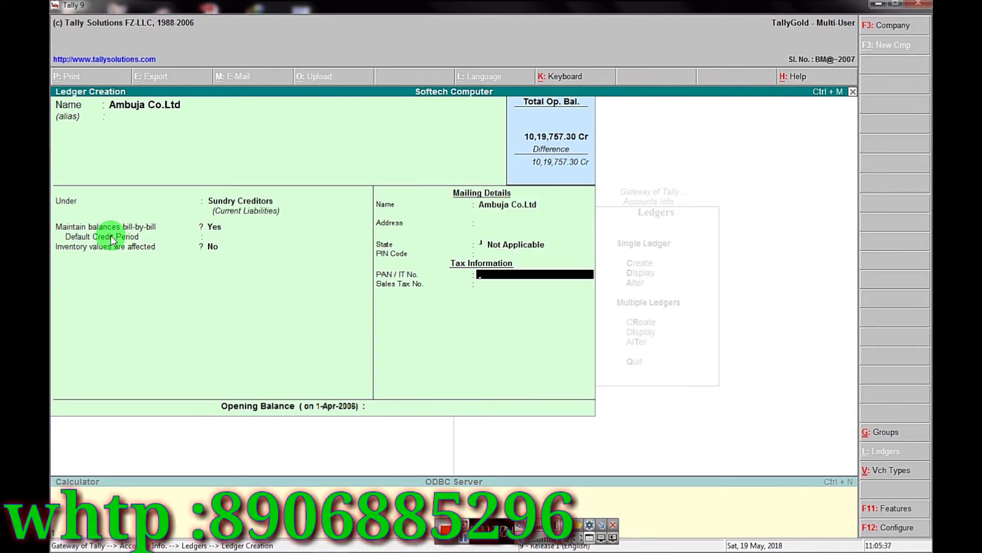
key(Return)
key(Return)
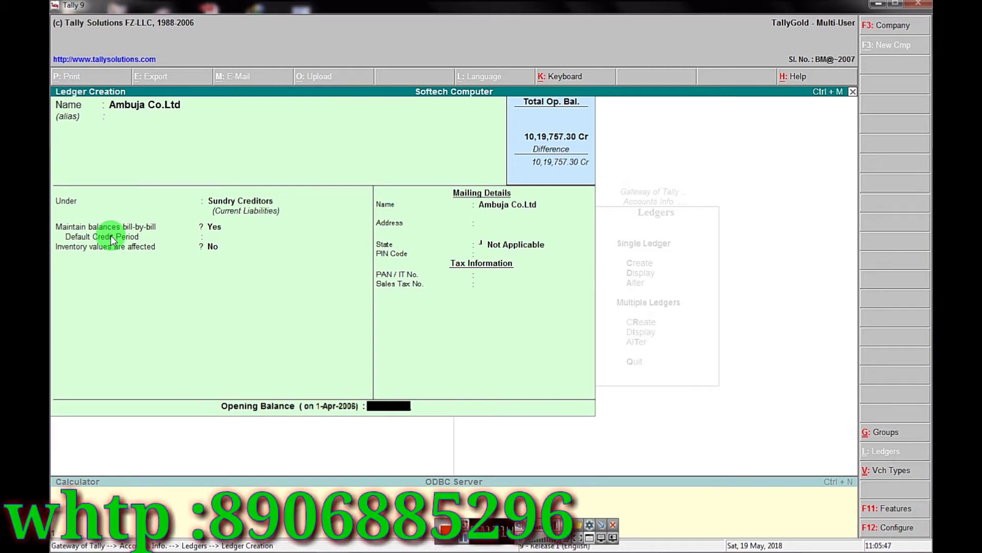
text(50500)
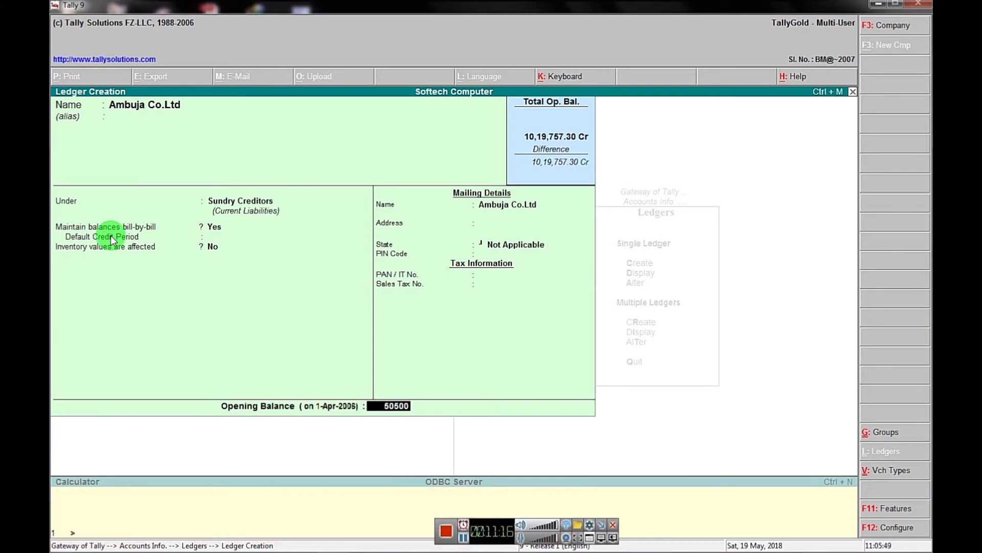
key(Return)
key(Return)
key(Return)
key(Return)
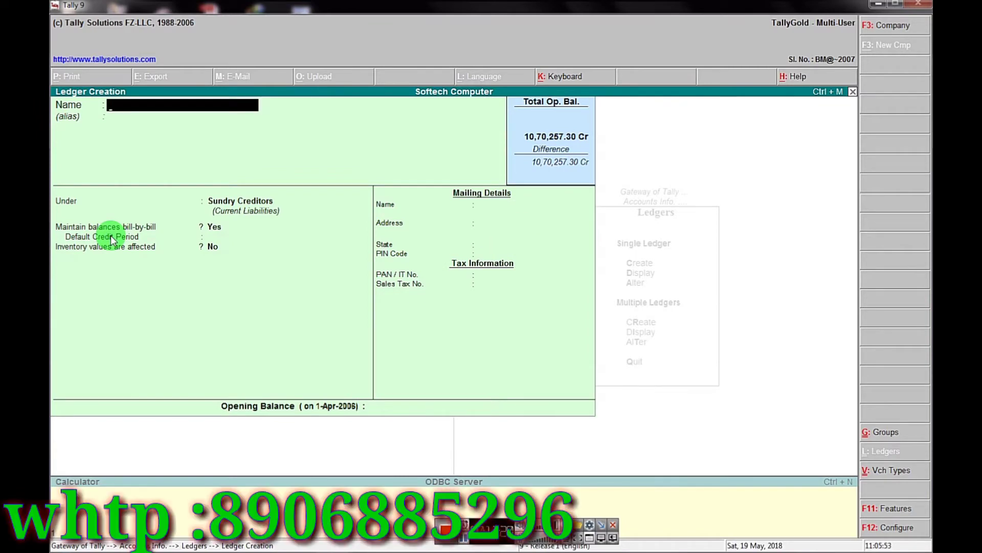
- Save Mecky Matals under Sundry Creditors with a 74,480 Cr opening balance and its bill-wise breakup
text(Mecky)
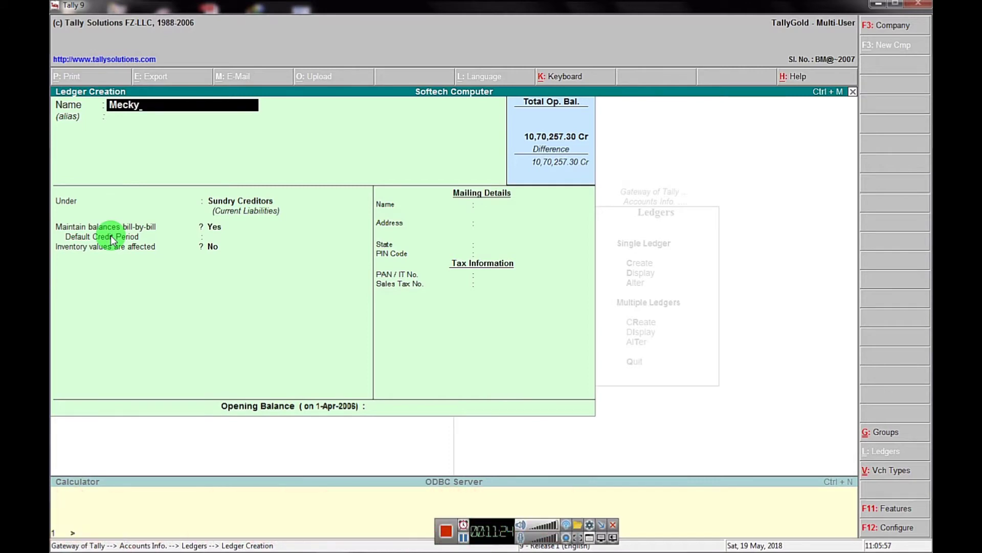
text( Matals)
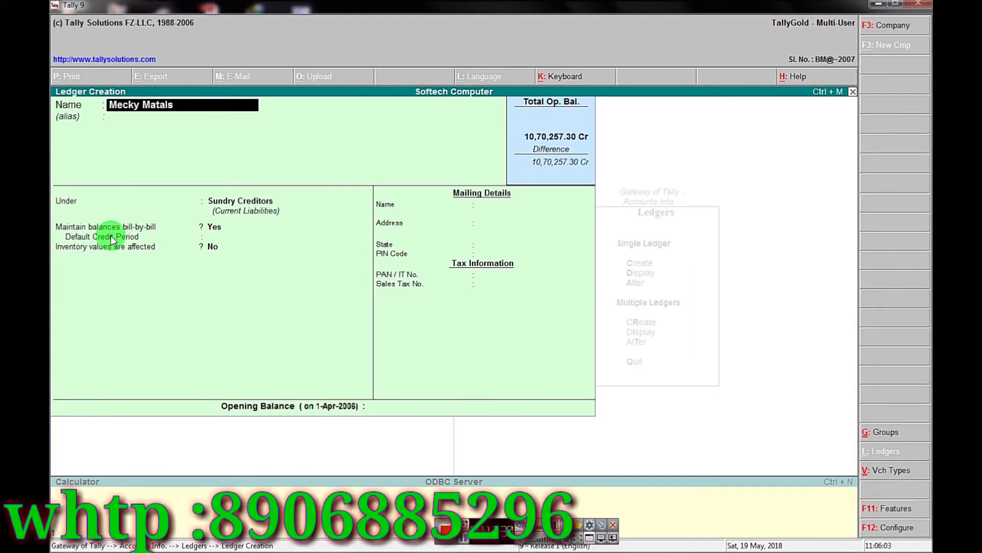
key(Return)
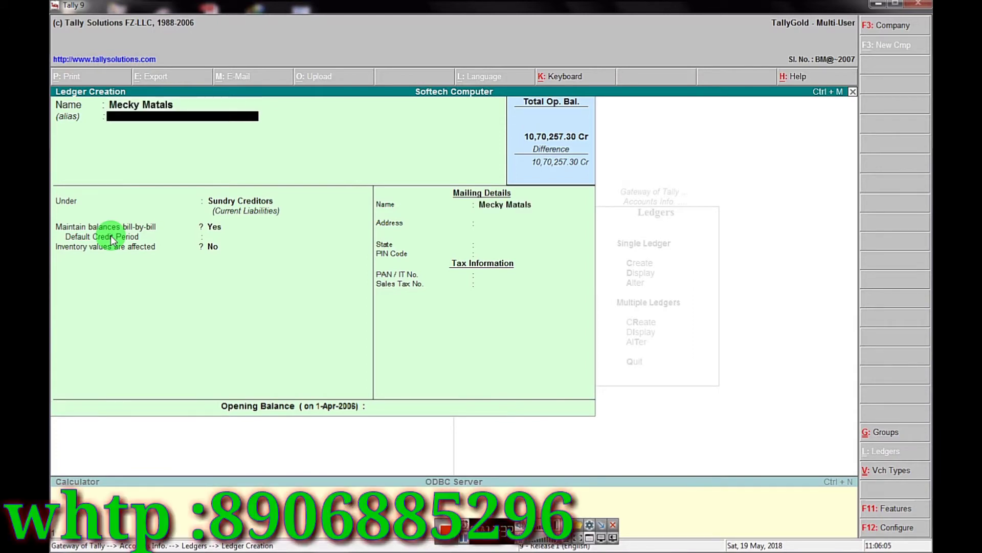
key(Return)
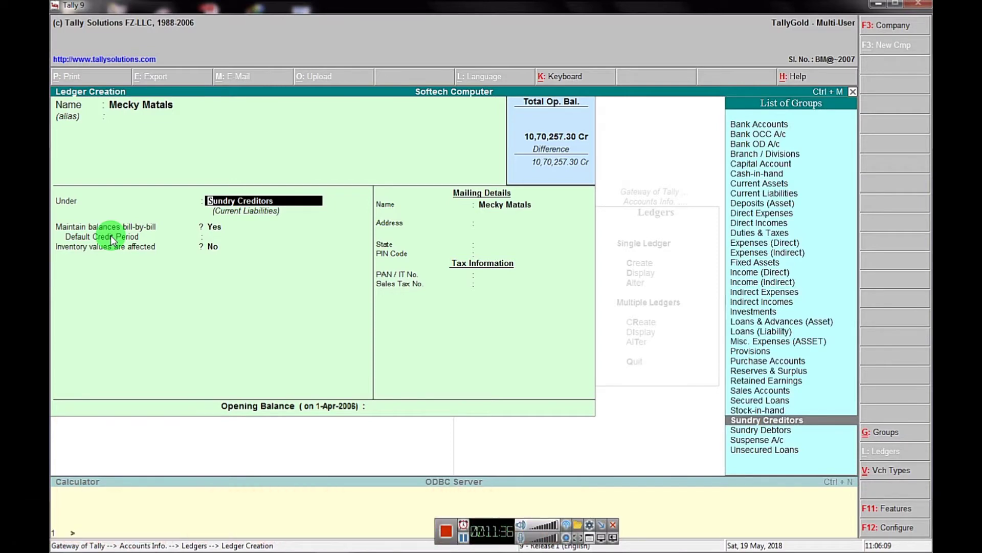
key(Return)
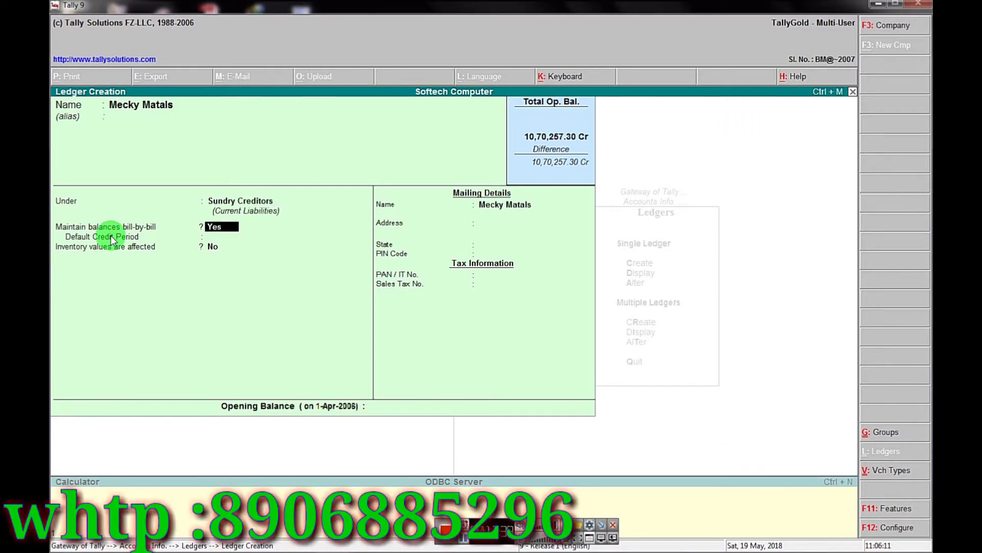
key(Return)
key(Return)
key(Return)
key(Return)
key(Return)
key(Return)
key(Return)
key(Return)
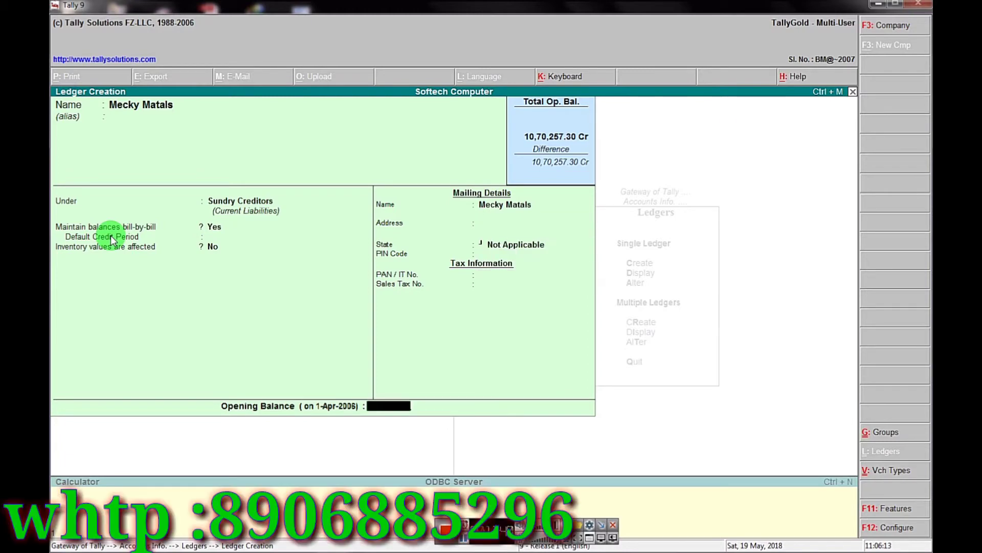
text(7)
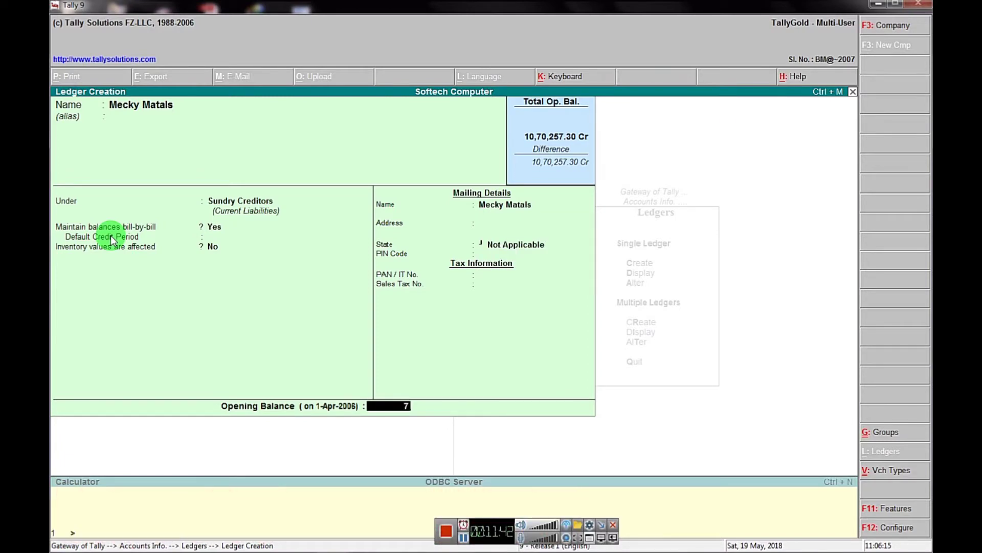
text(4480)
key(Return)
key(Return)
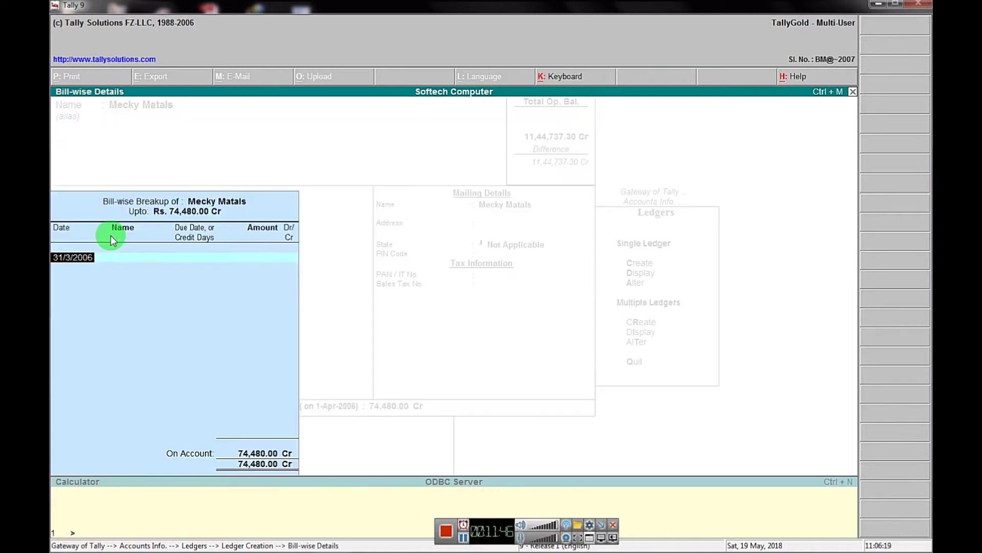
key(Return)
key(Return)
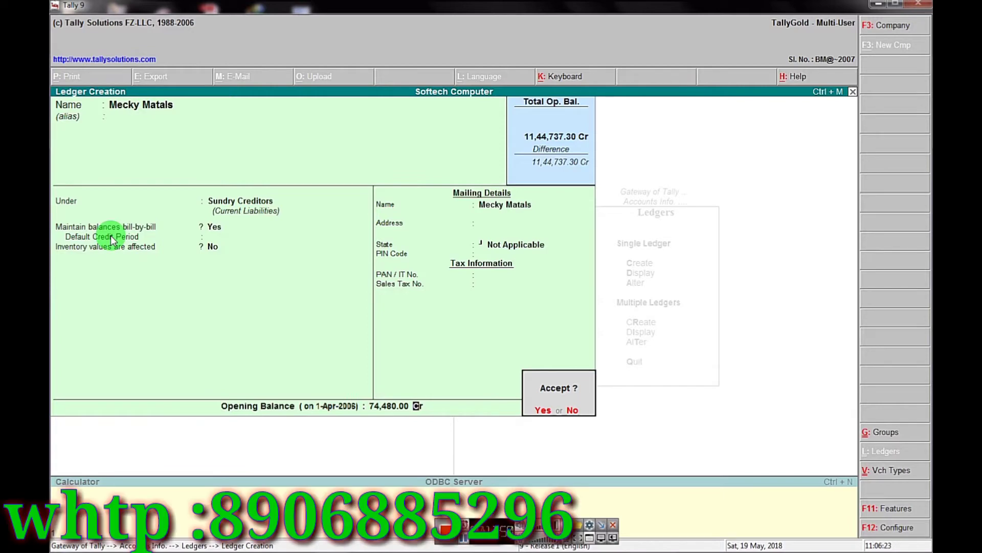
key(Return)
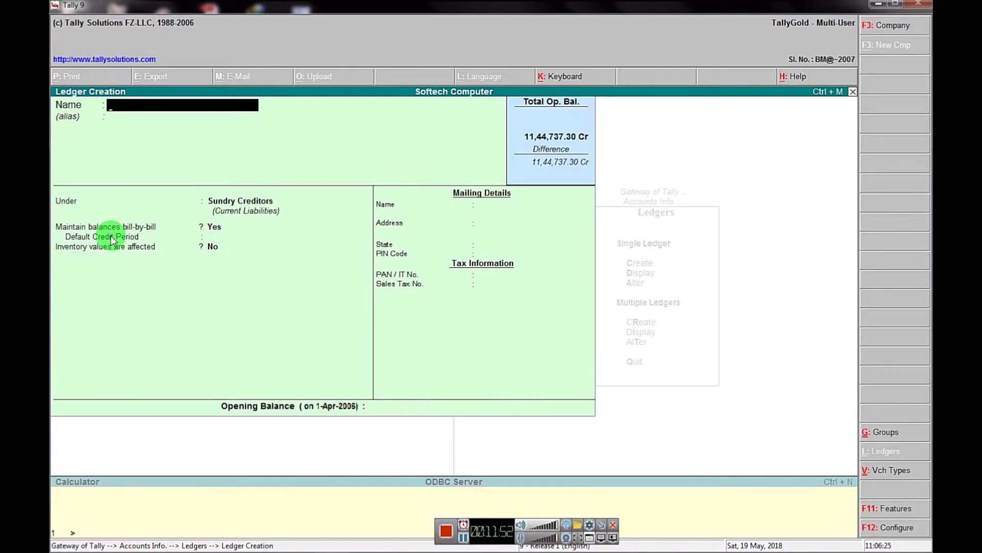
- Save Tata Finance Loan under Loans (Liability) with a 65,000 Cr opening balance
text(Tata)
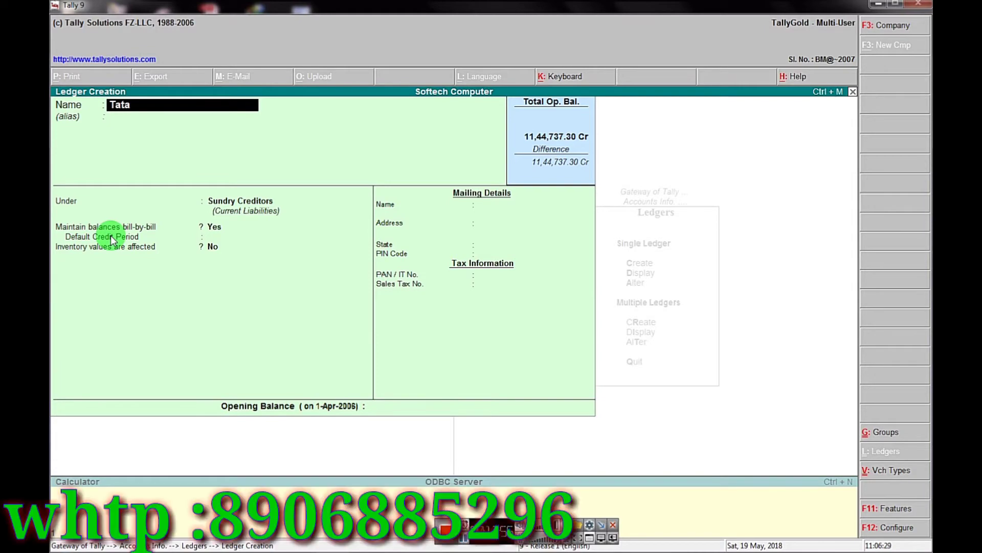
text( Finan)
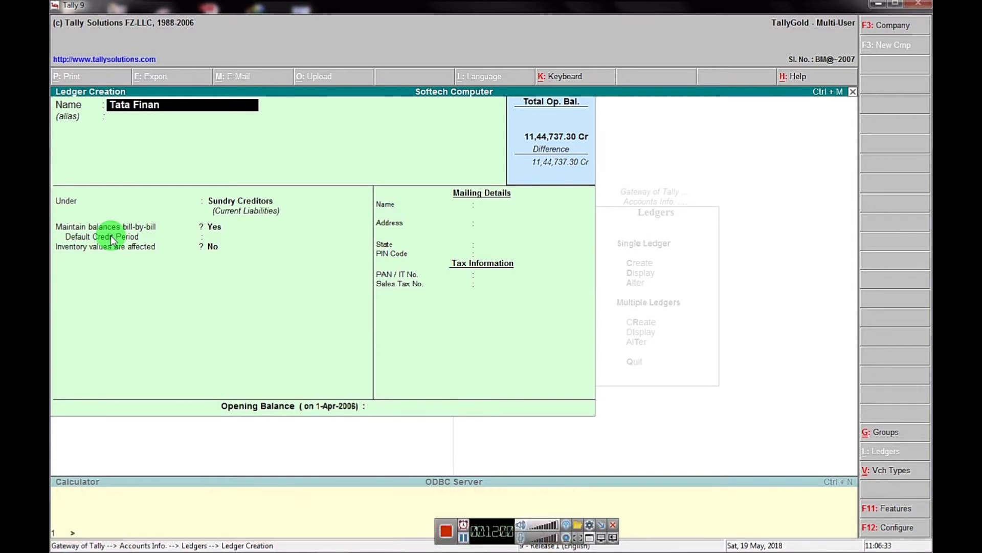
text(ce Loan)
key(Return)
key(Return)
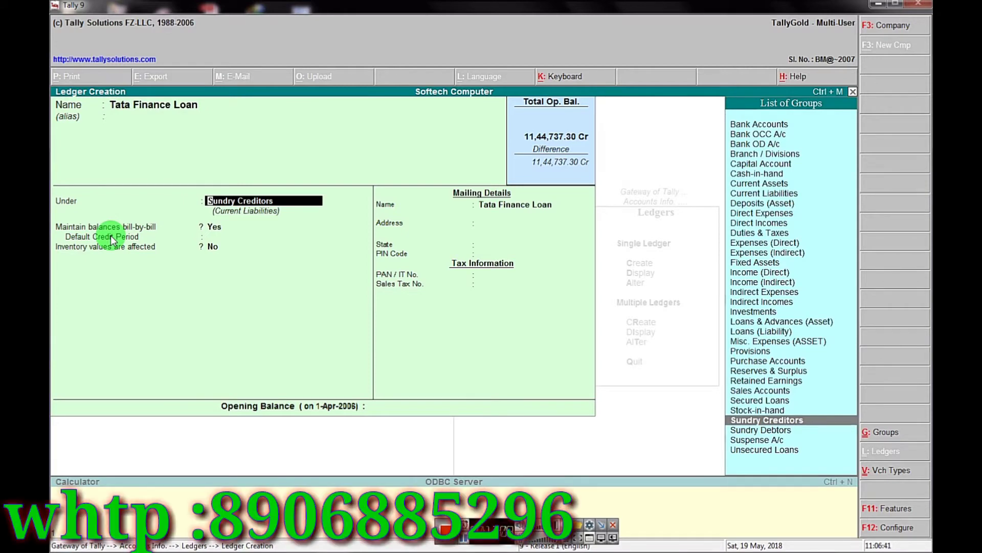
text(L)
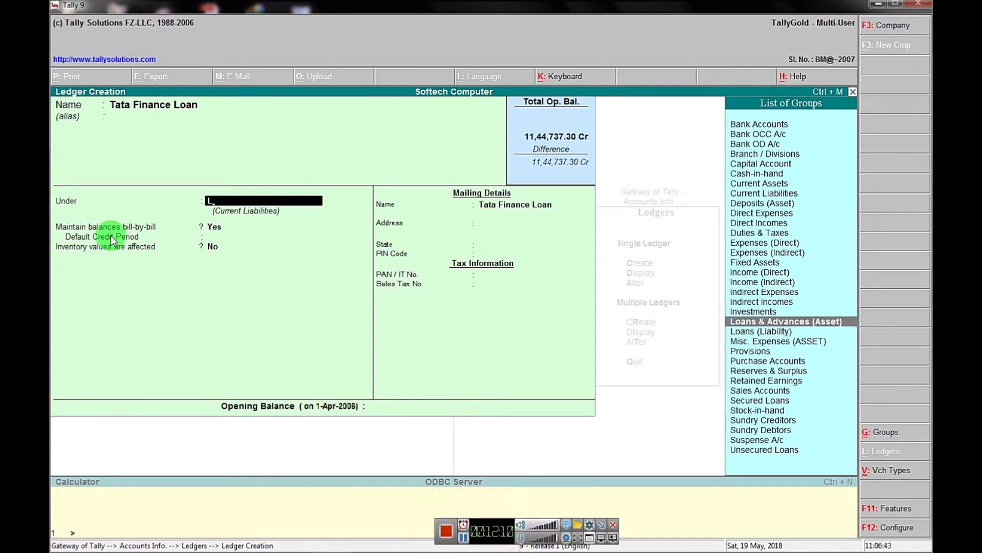
key(Down)
key(Return)
key(Return)
key(Return)
key(Return)
key(Return)
key(Return)
key(Return)
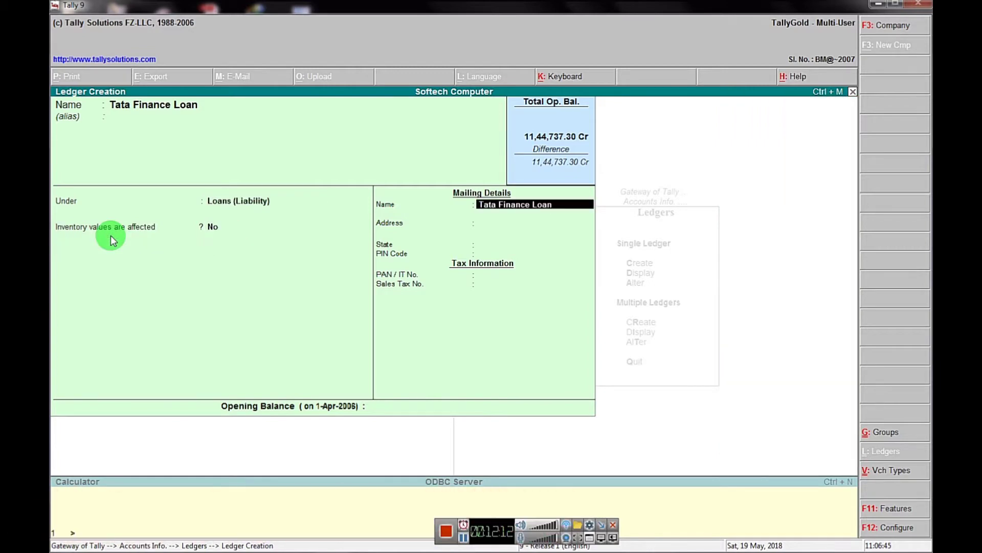
key(Return)
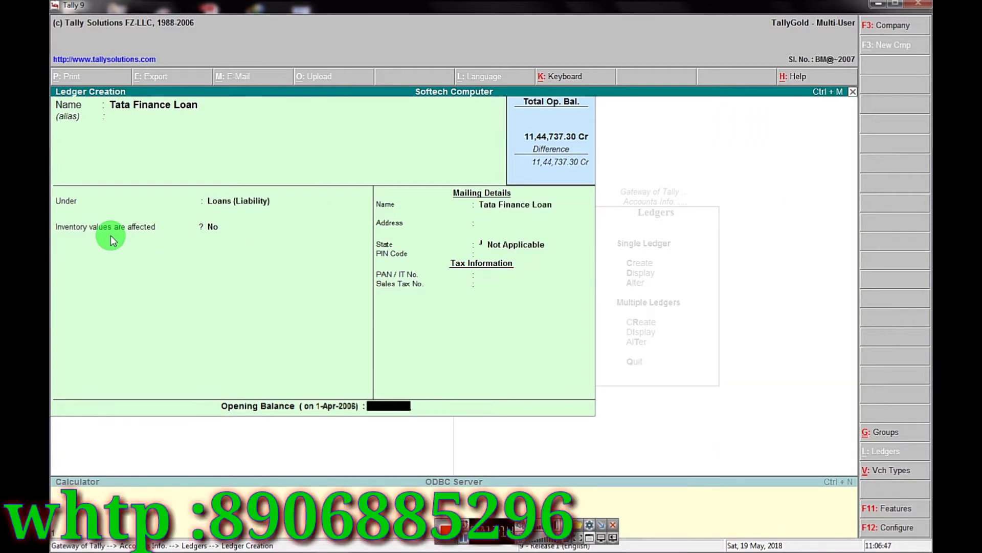
text(65,000)
key(Return)
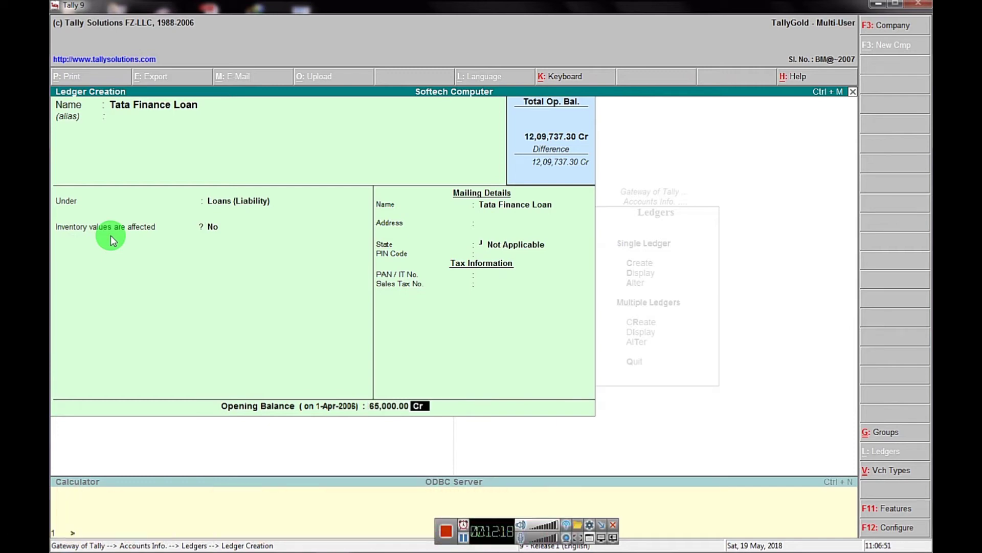
key(Return)
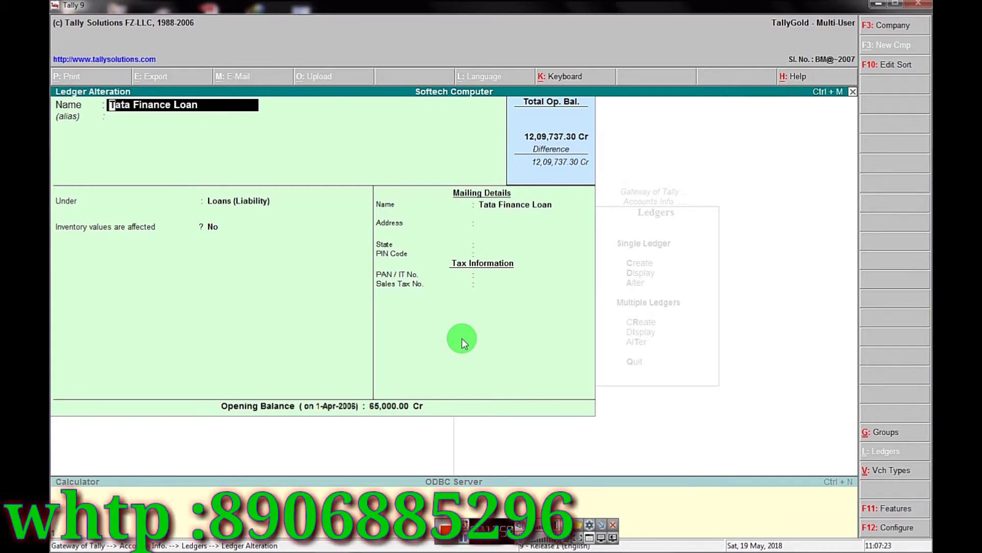
- Page through the ledgers from Sundry Crediter A/c down to Lici in Ledger Alteration
key(Page_Up)
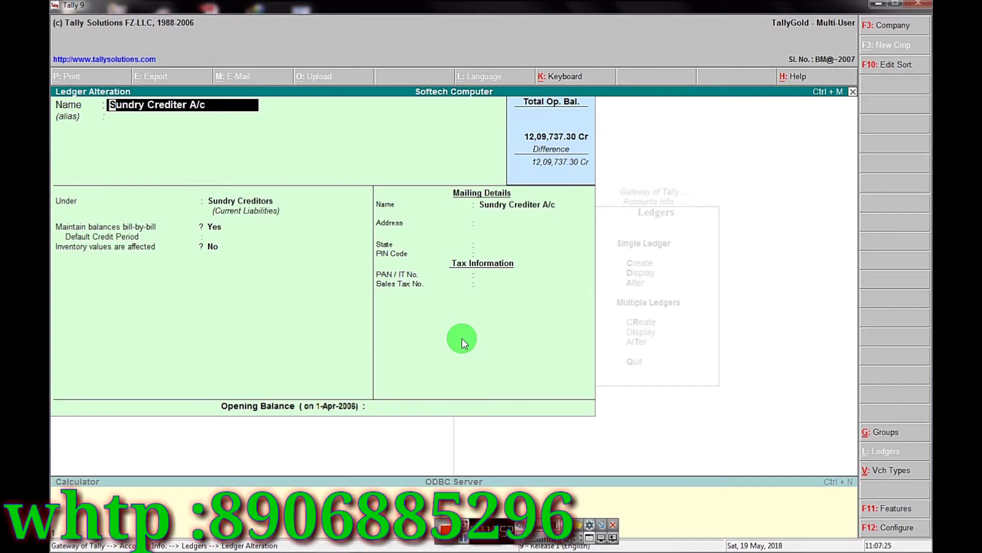
key(Page_Up)
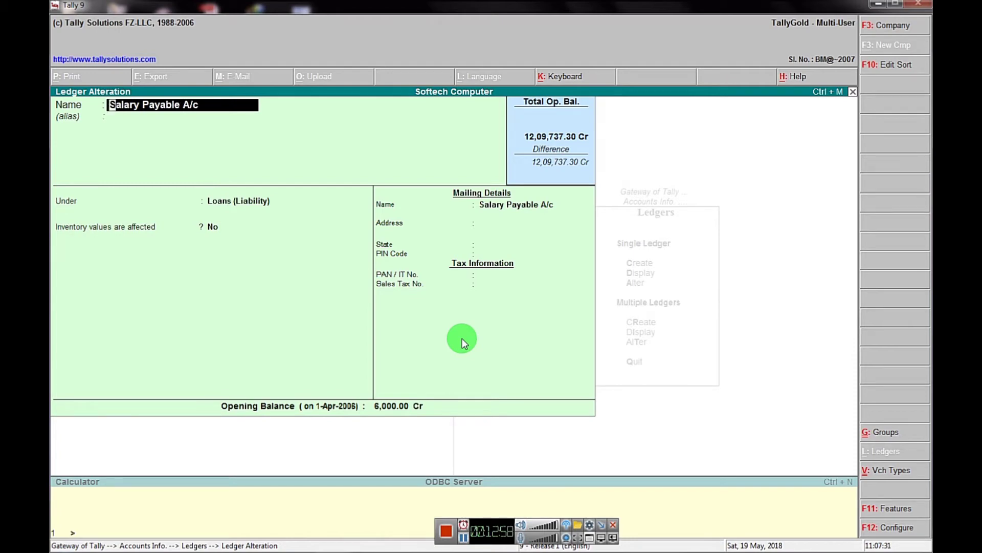
key(Page_Up)
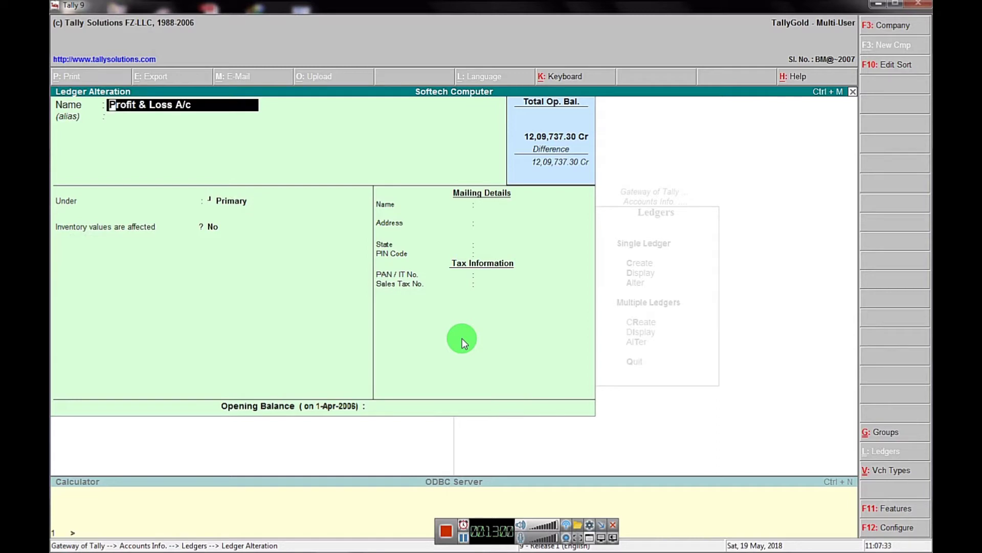
key(Page_Up)
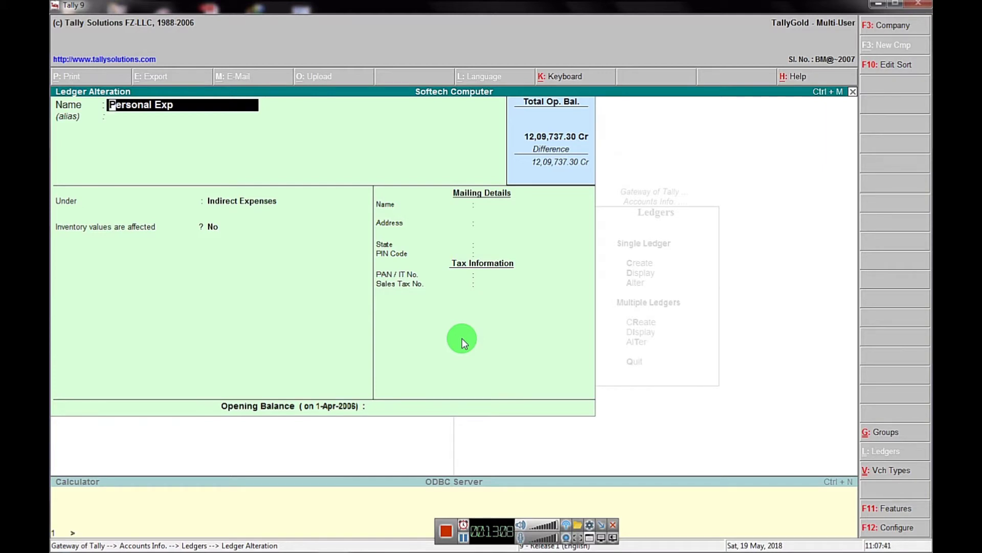
key(Page_Up)
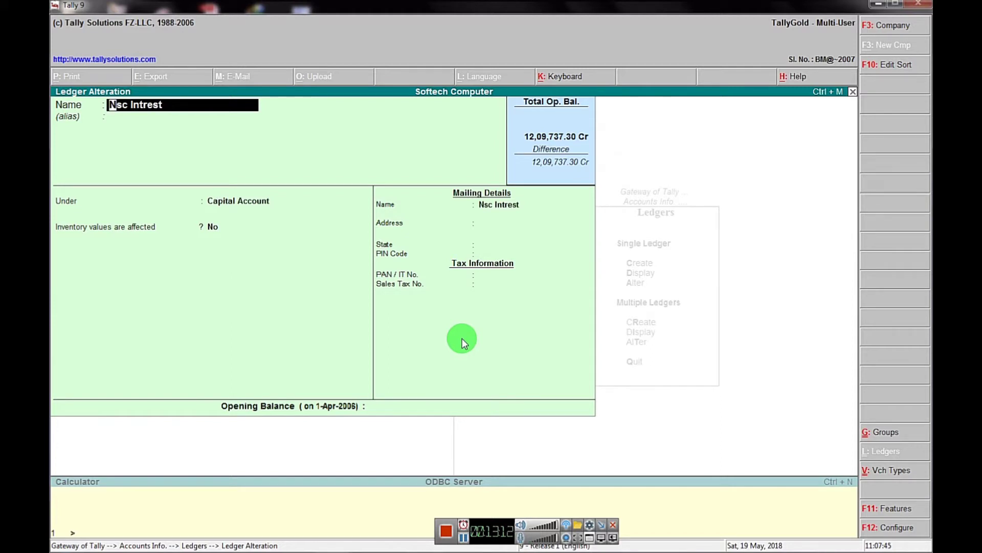
key(Page_Up)
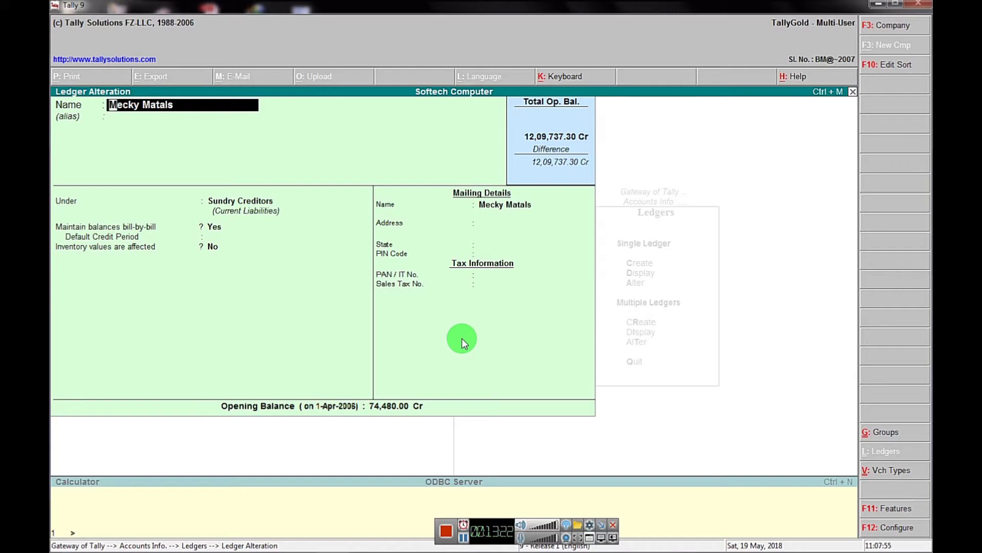
key(Page_Up)
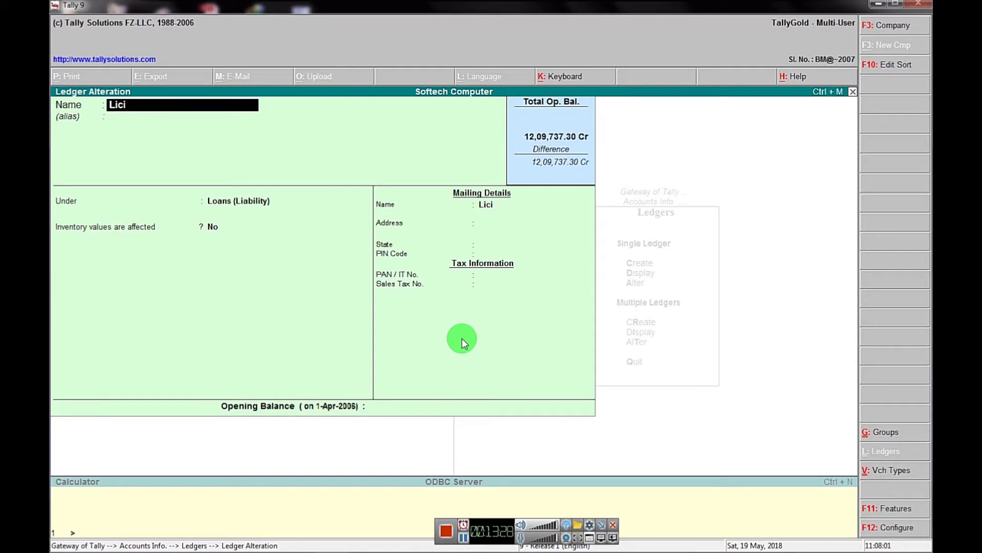
- Continue from Income Tax to Accounting Charges Payable A/c, then return to a blank ledger form
text(Income Tax)
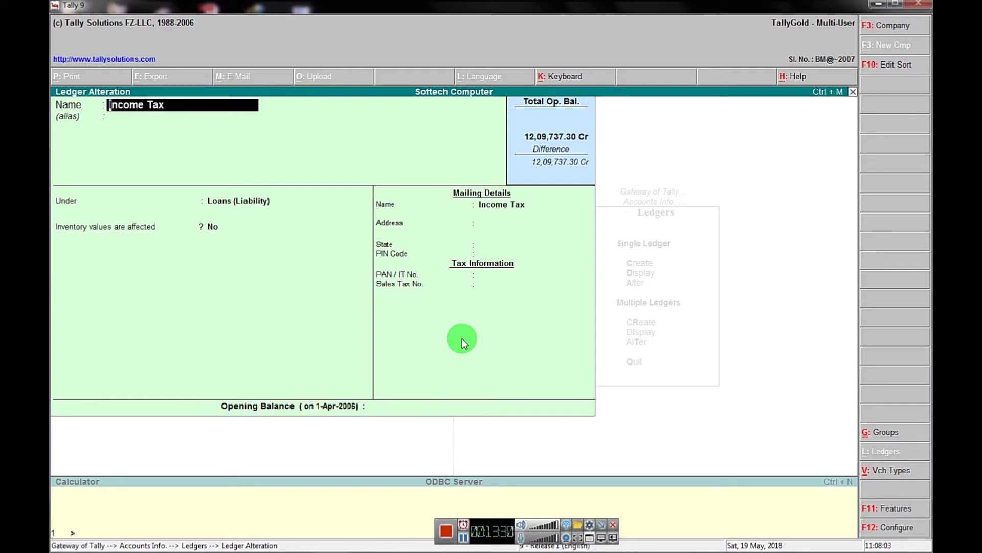
key(Page_Up)
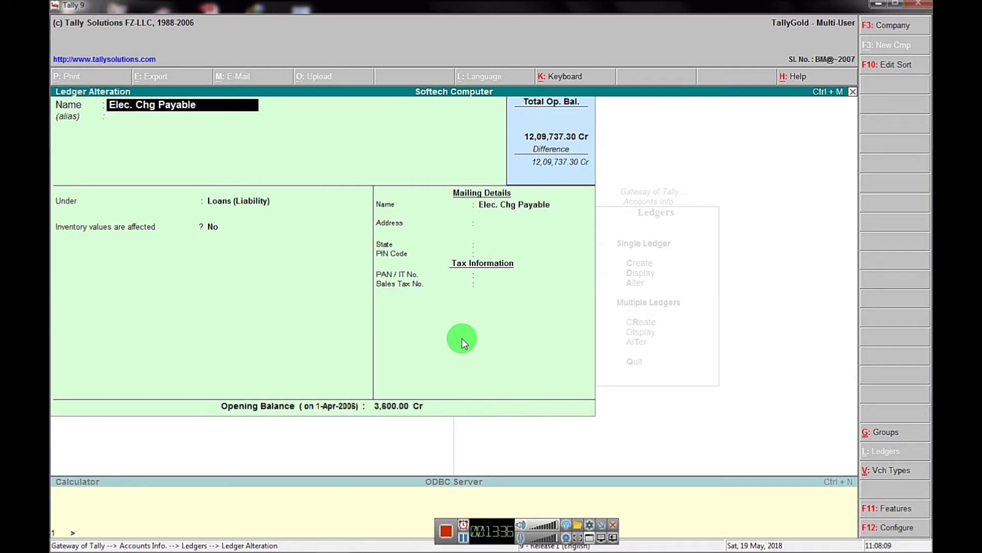
key(Page_Up)
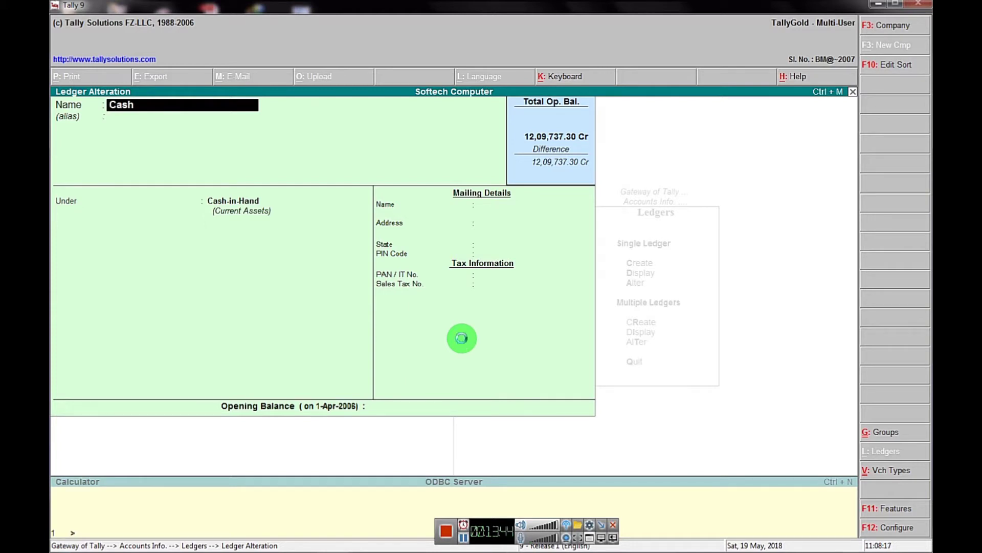
key(Page_Up)
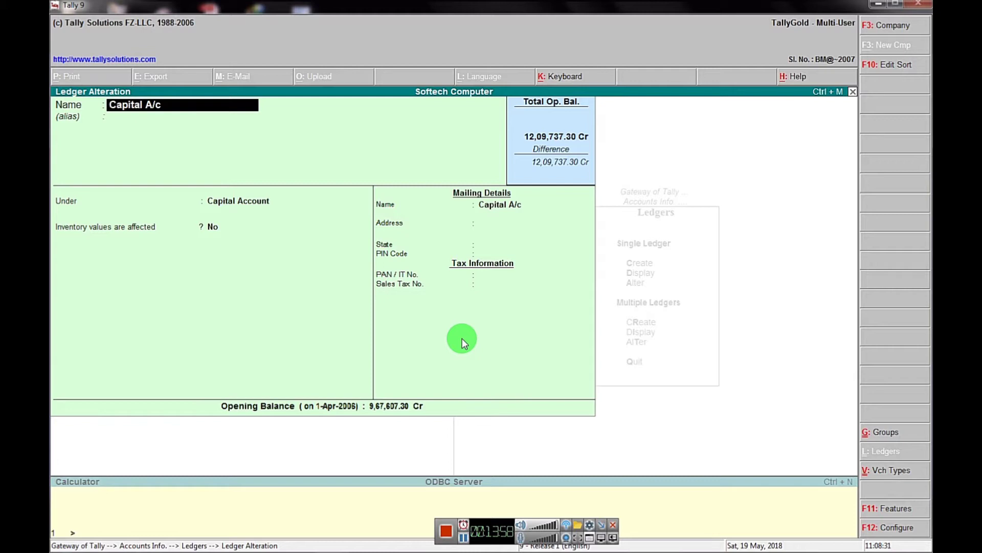
key(Page_Up)
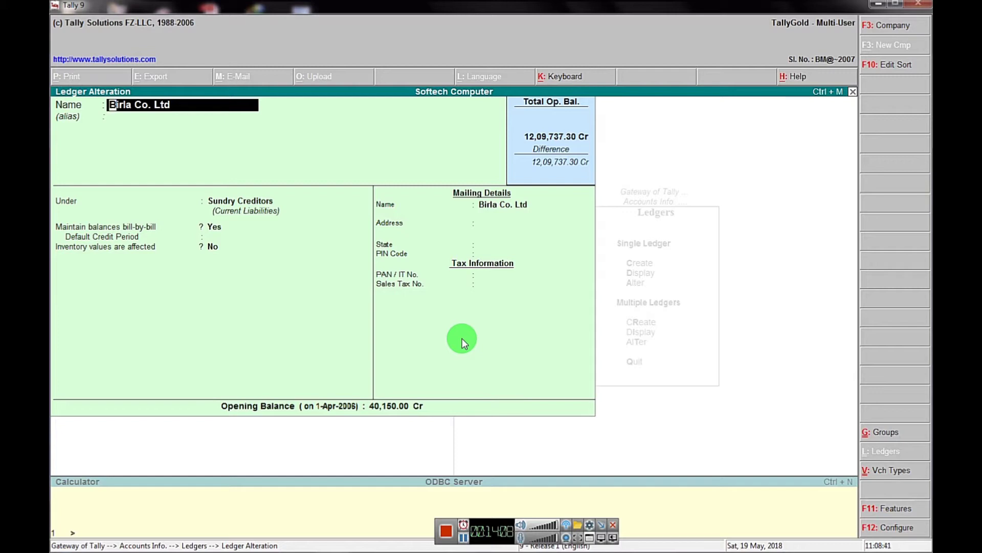
key(Page_Up)
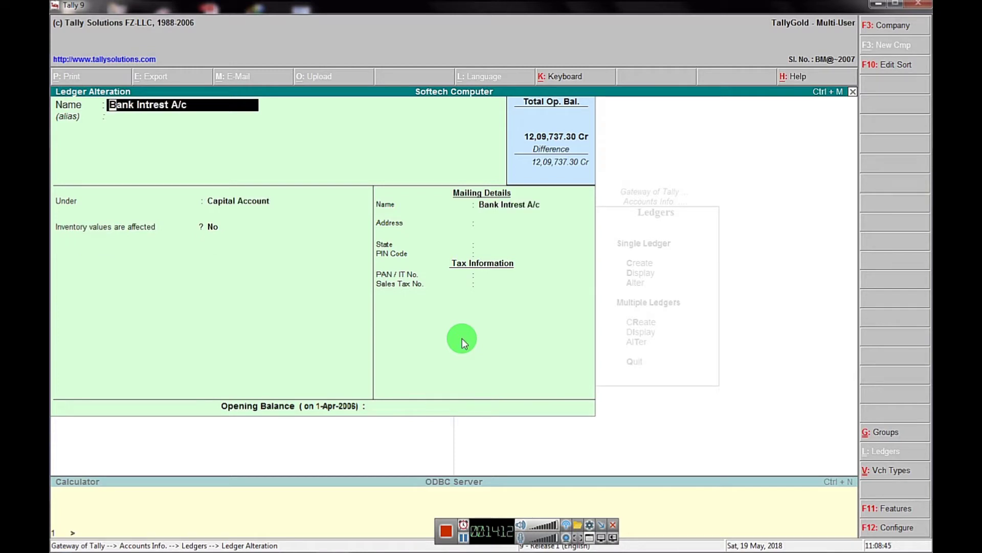
key(Page_Up)
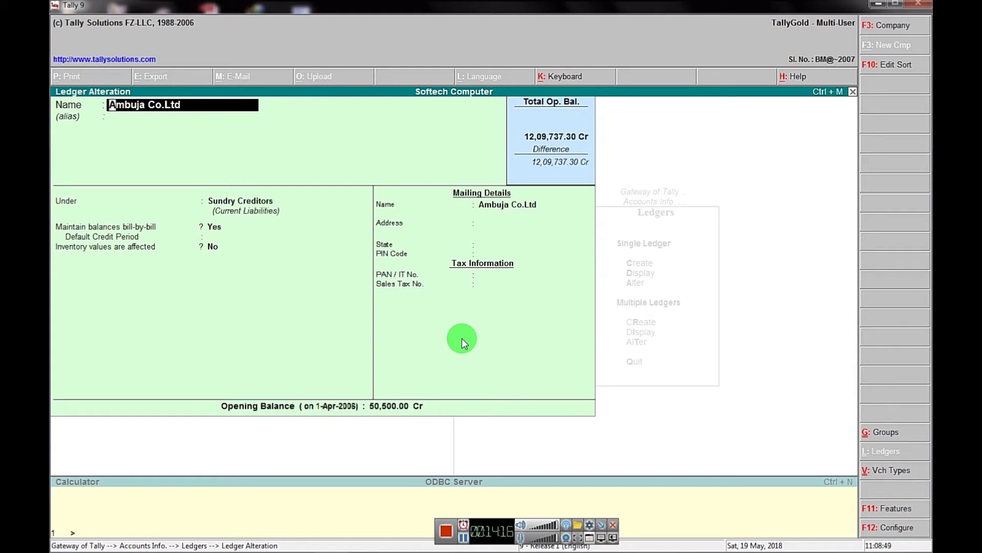
key(Page_Up)
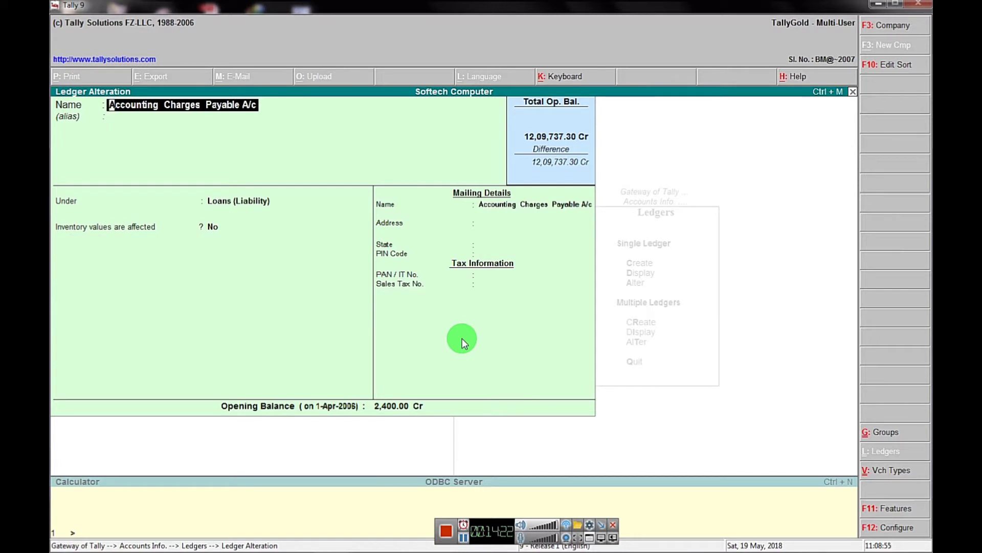
key(Page_Down)
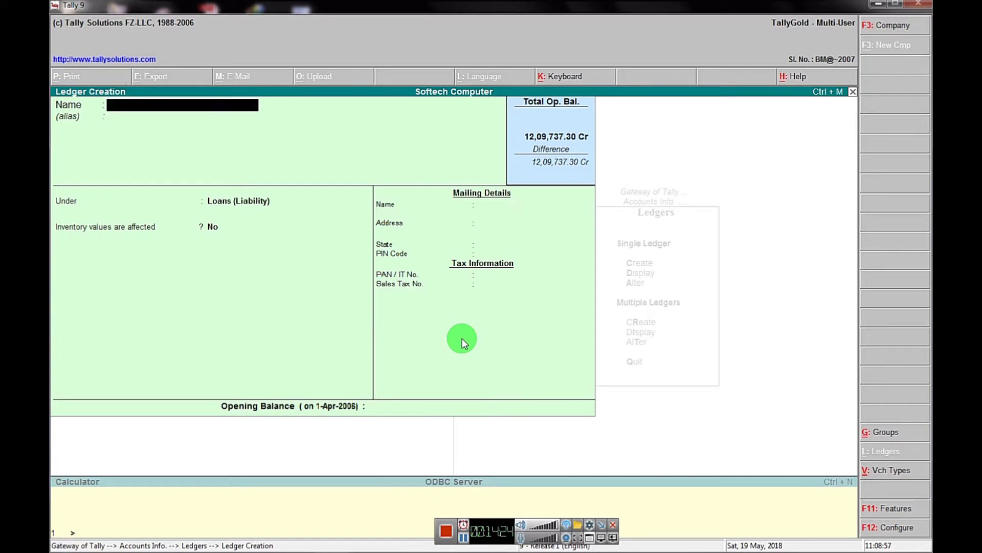
key(Page_Up)
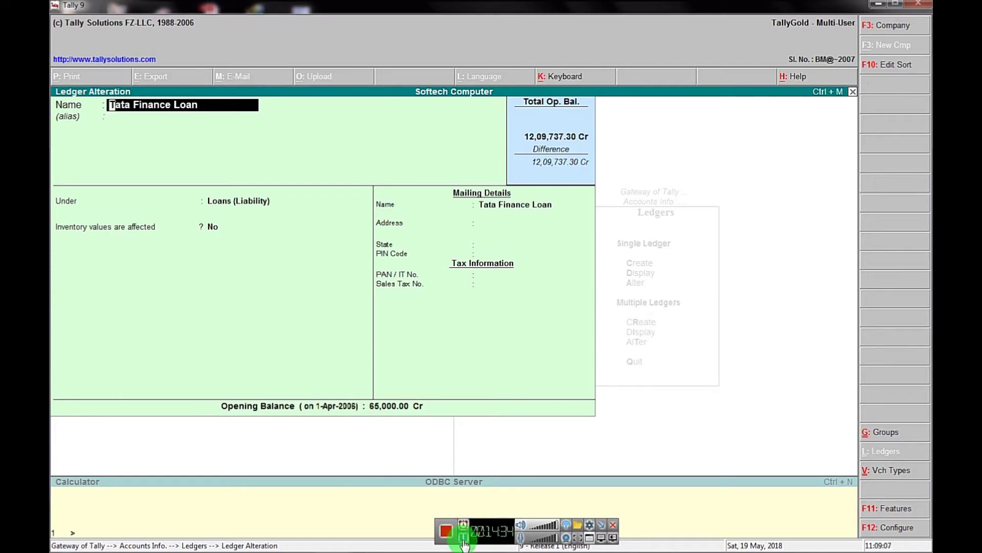
mouse_move(464, 544)
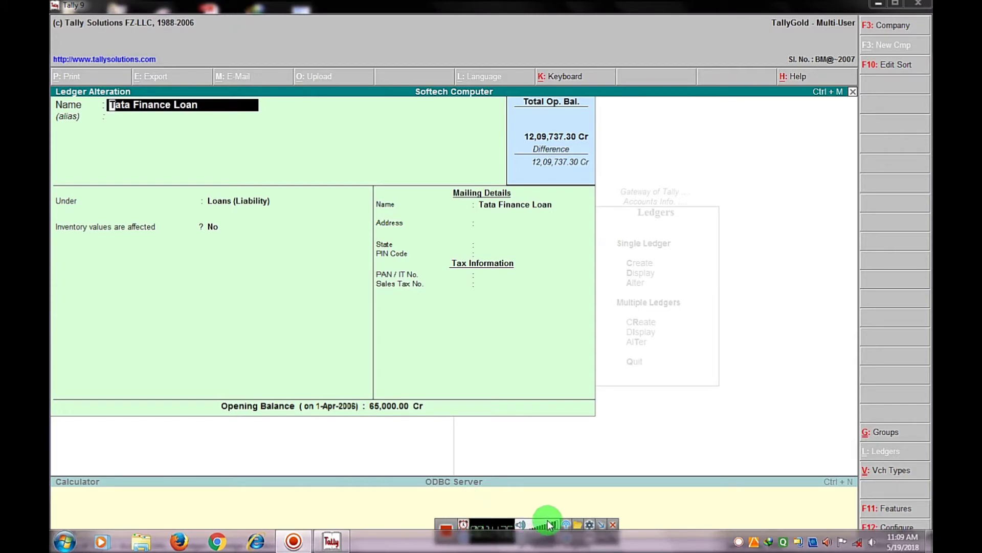
mouse_move(459, 488)
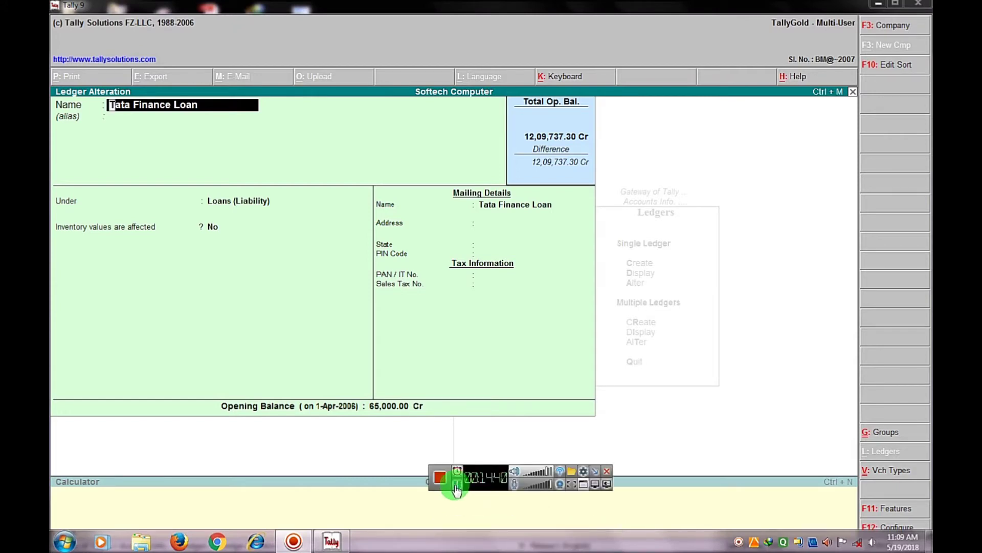
click(457, 489)
key(Return)
key(Return)
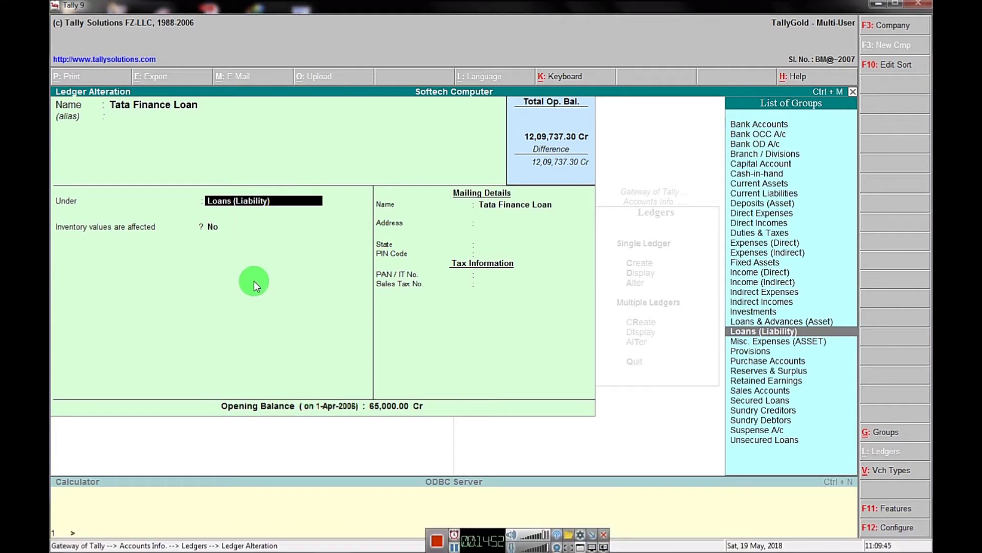
key(Return)
key(Return)
key(Return)
key(Return)
key(Return)
key(Return)
key(Return)
key(Return)
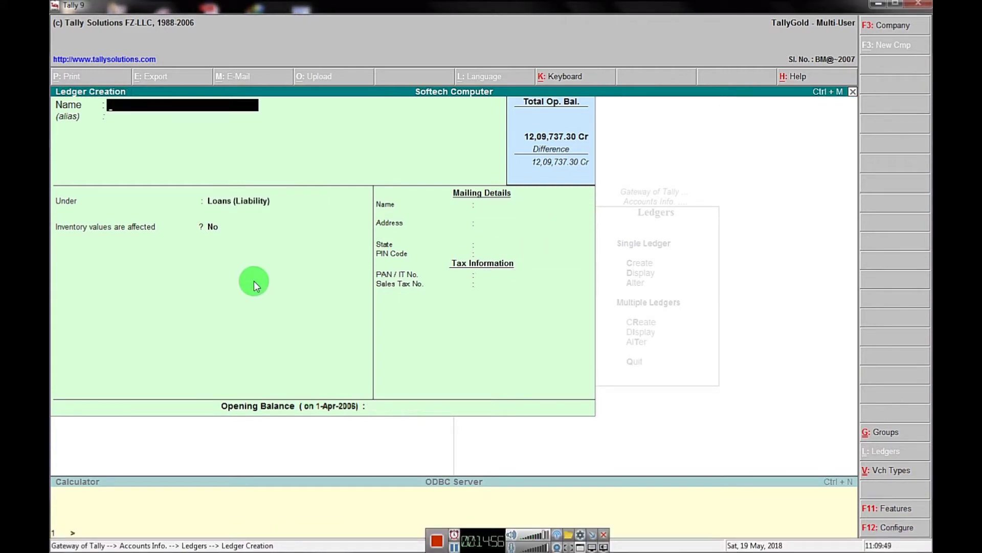
- Enter Ultratec Ltd, choose Sundry Creditors, and give it 50,500.00 Cr opening balance
text(Ultratec Ltd)
key(Return)
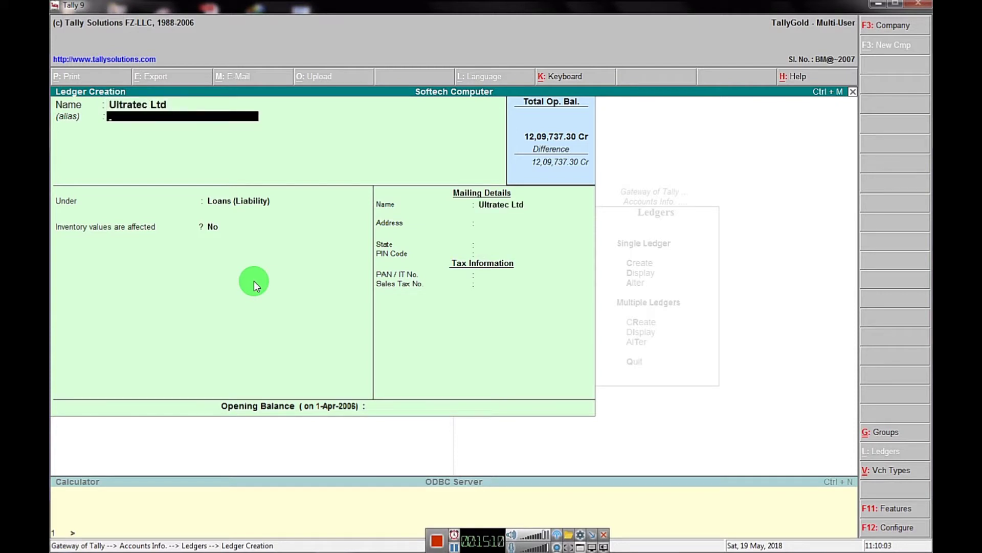
key(Return)
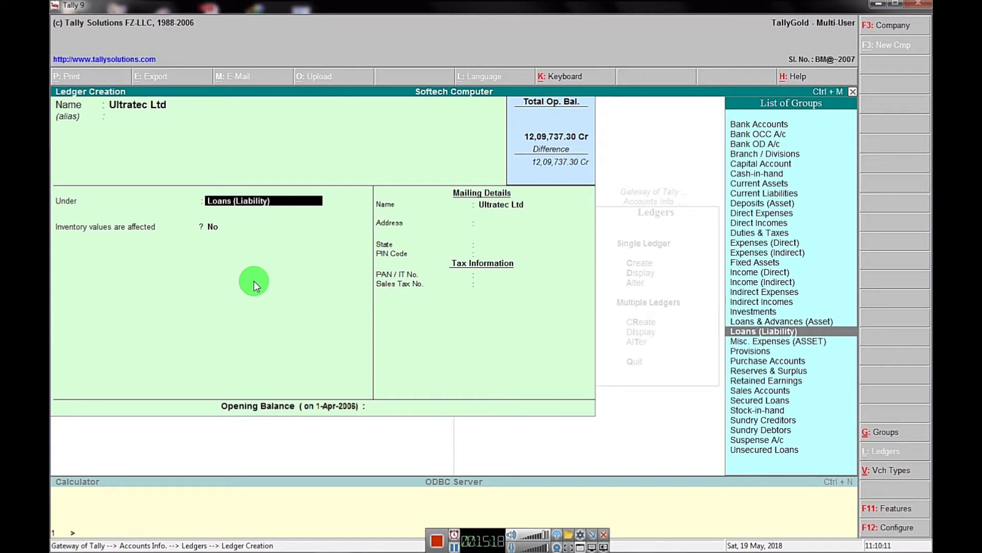
text(S)
key(Down)
key(Down)
key(Down)
key(Down)
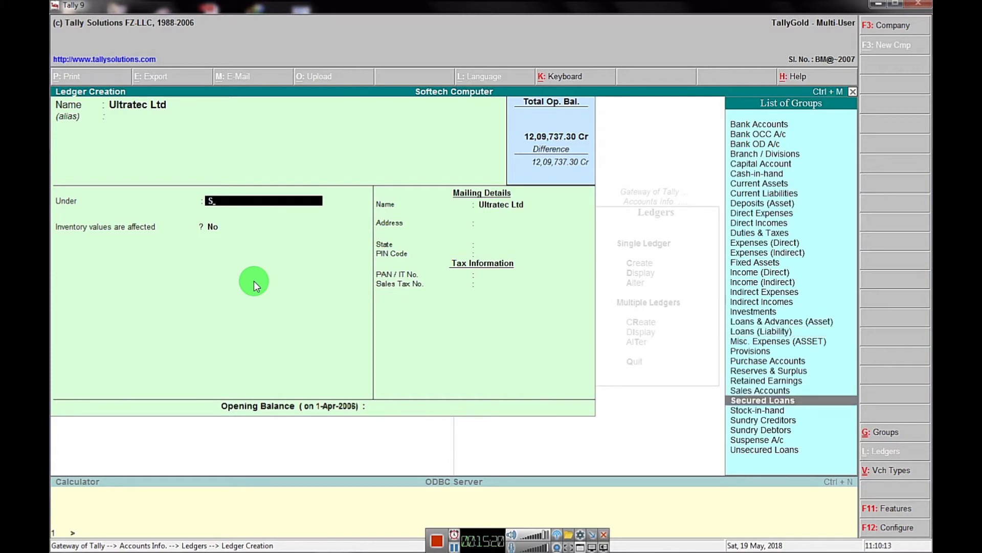
key(Return)
key(Return)
key(Return)
key(Return)
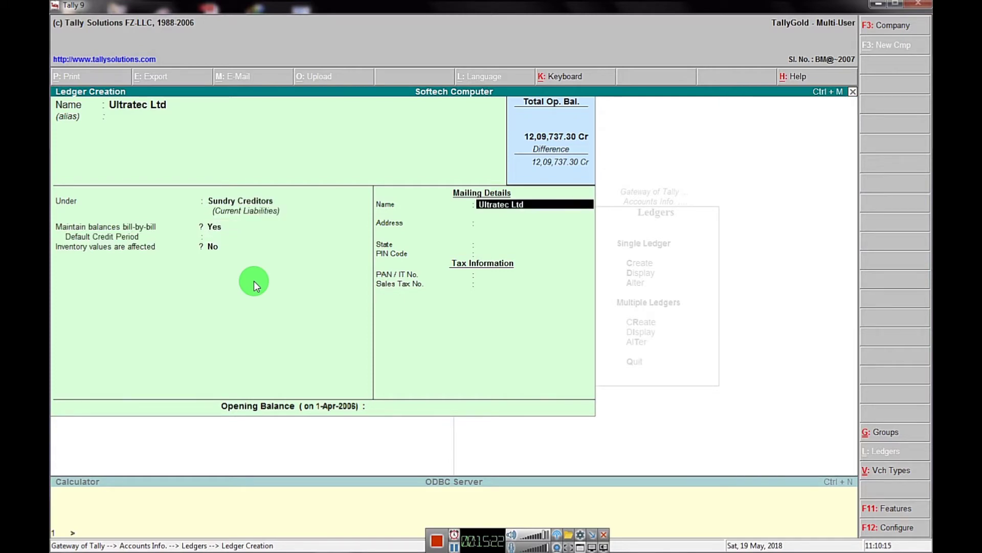
key(Return)
key(Return)
key(Return)
key(Return)
key(Return)
key(Return)
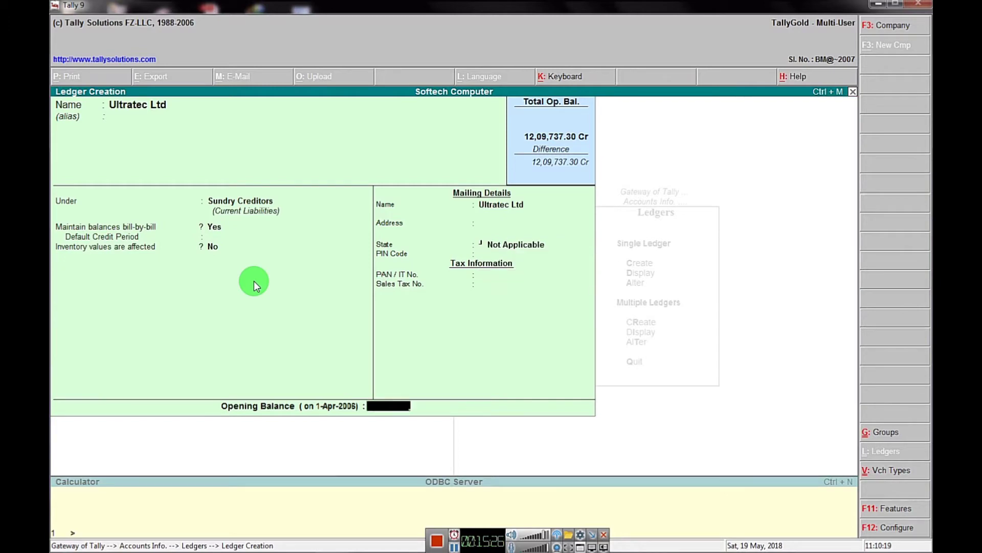
text(55)
key(BackSpace)
text(0500)
key(Return)
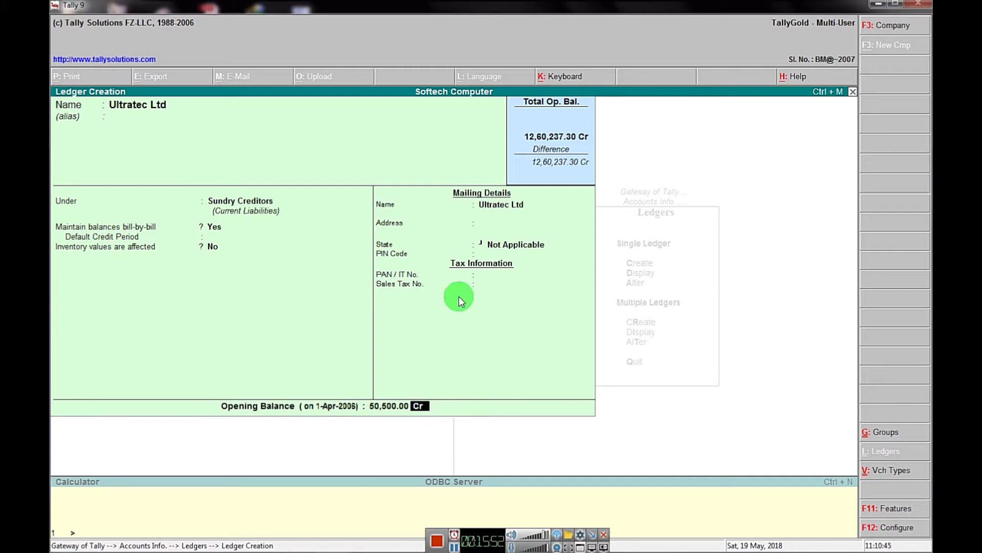
key(Return)
key(Return)
key(Return)
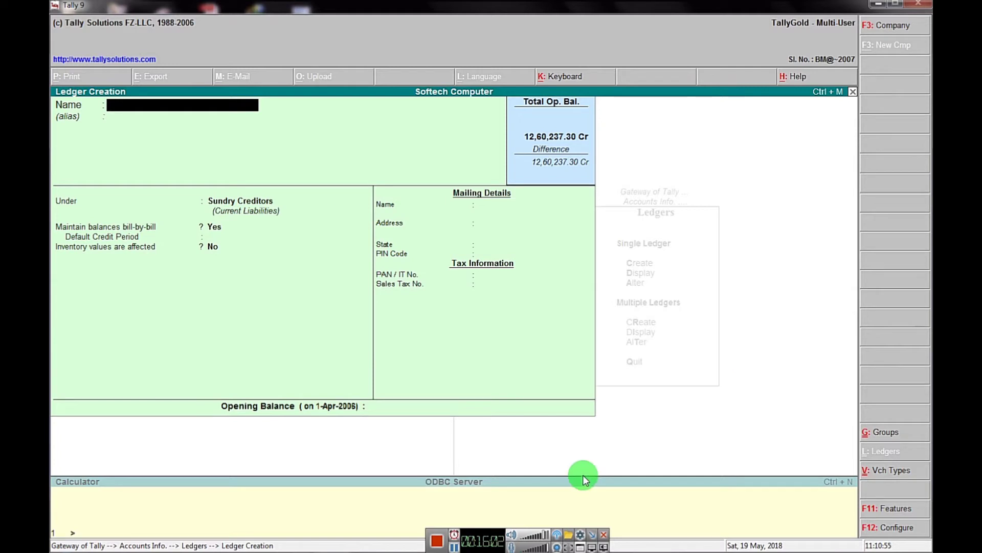
- Save Land A/c under Fixed Assets with a 2,10,500.00 Dr opening balance
text(Land a/c)
key(Return)
key(Return)
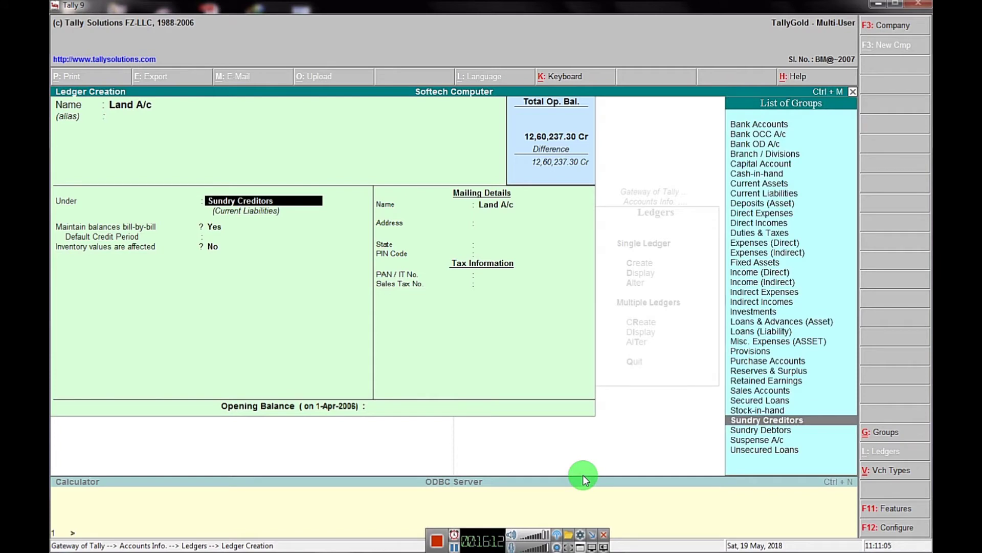
text(Fi)
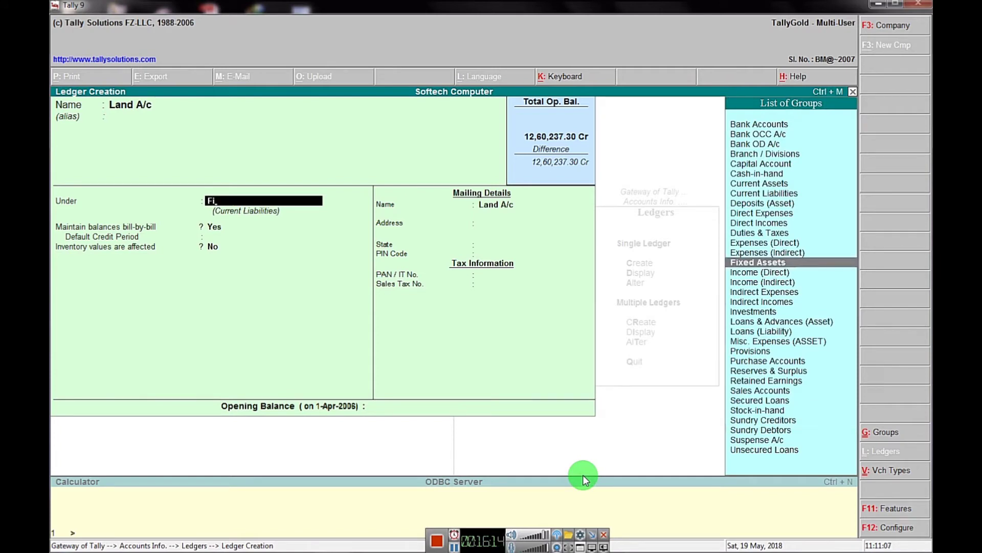
key(Return)
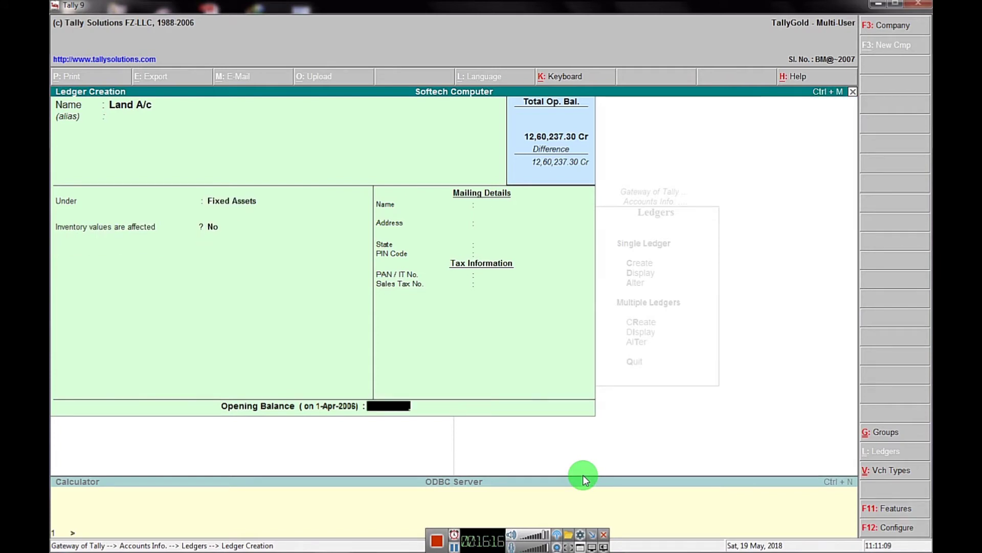
text(210500)
key(Return)
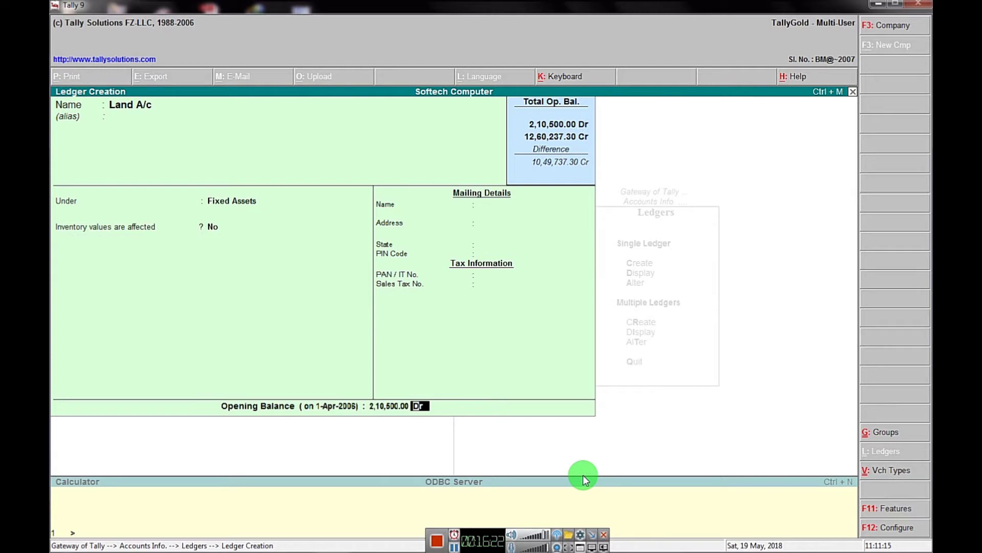
key(Return)
key(y)
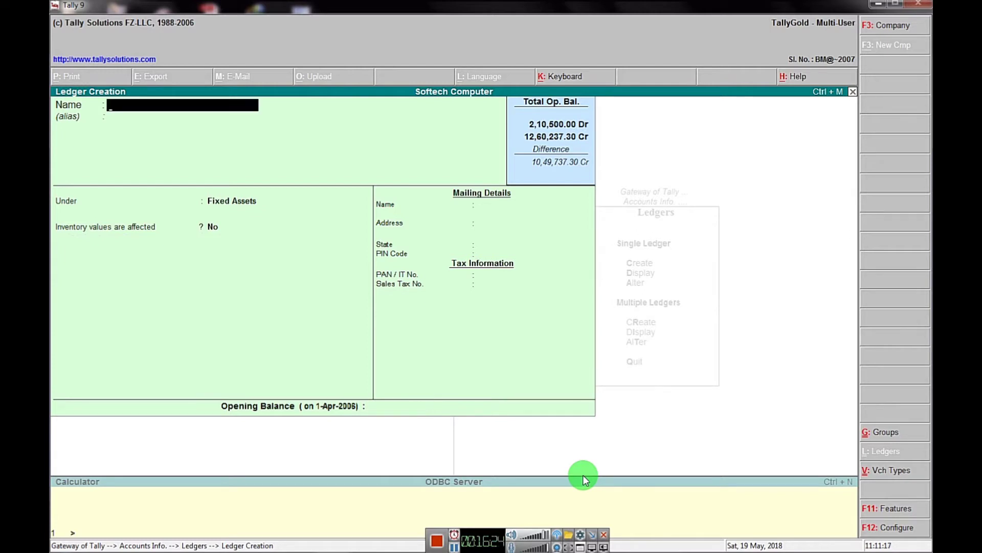
- Add ledger 'Building A/c' under Fixed Assets with a 3,74,040.00 Dr opening balance
text(Building a/c)
key(Return)
key(Return)
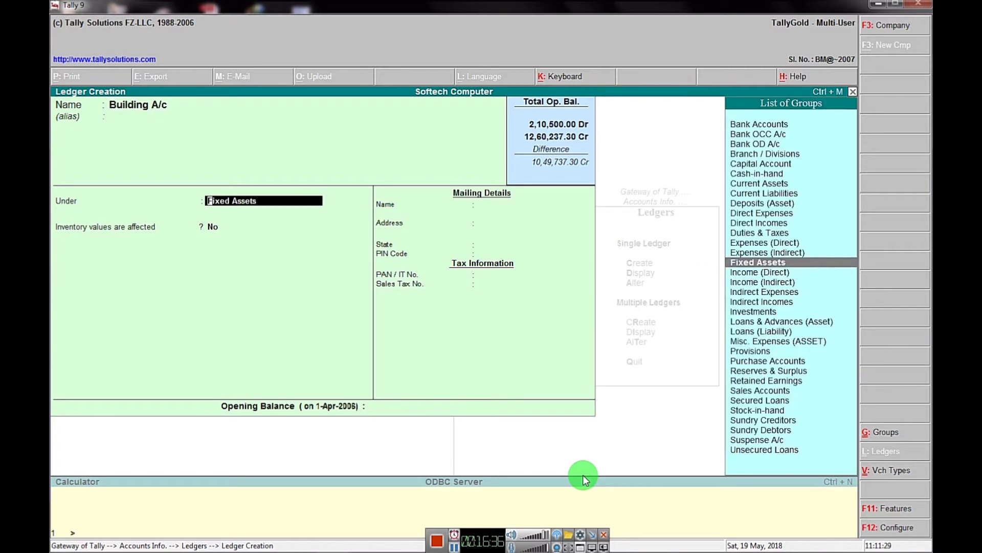
key(Return)
key(Return)
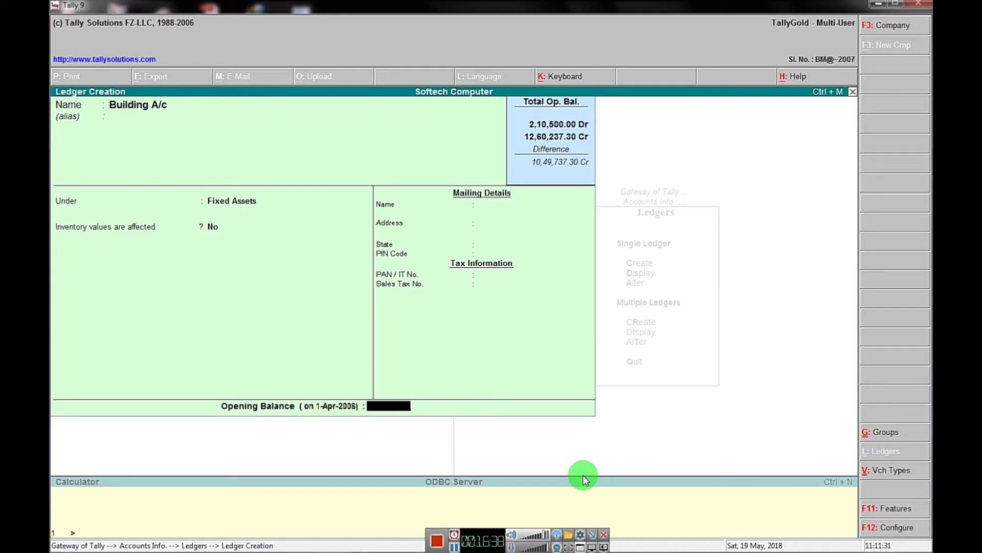
text(3,74,)
text(040)
key(Return)
key(Return)
key(Return)
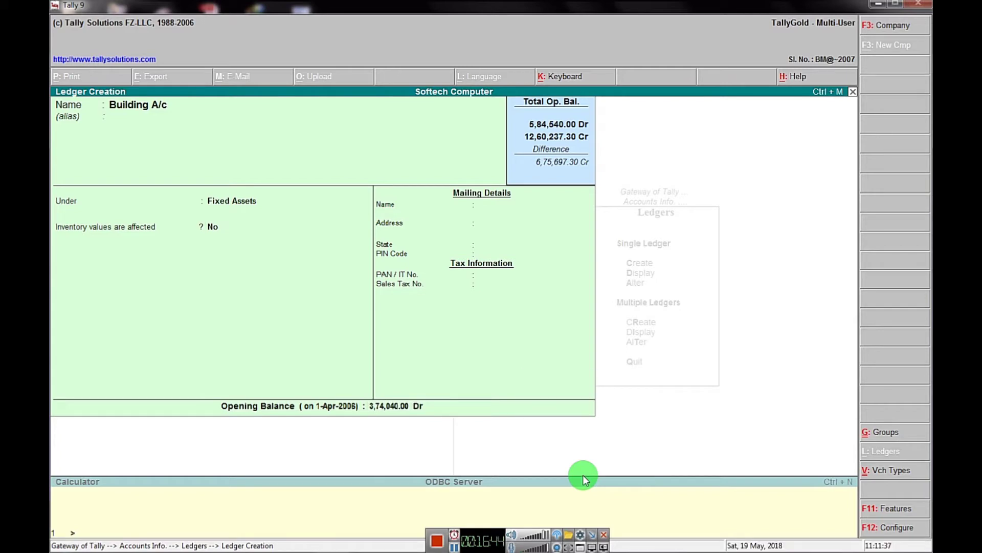
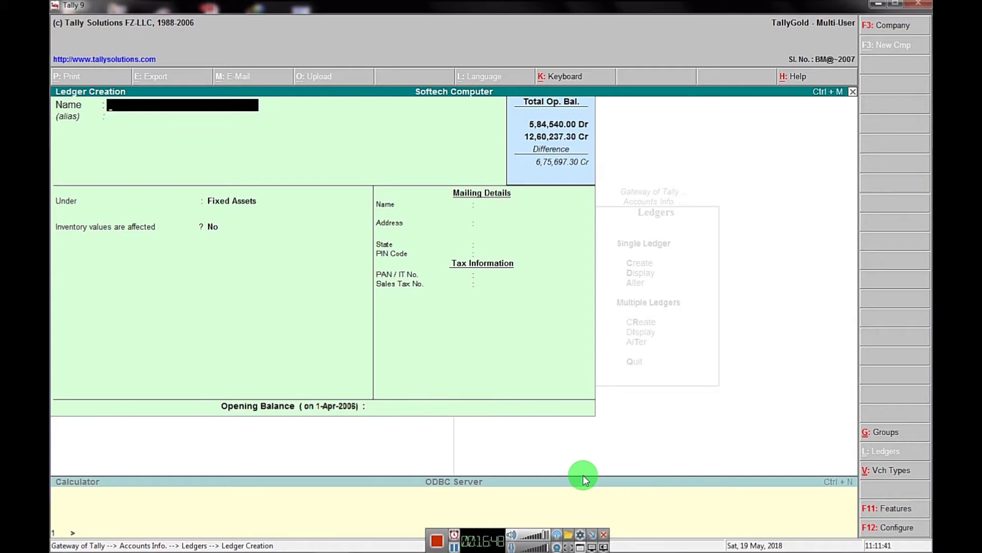
- Enter ledger Furniture A/c, keep the Fixed Assets group, and save it with 29,250 opening balance
text(Furniture A/c)
key(Return)
key(Return)
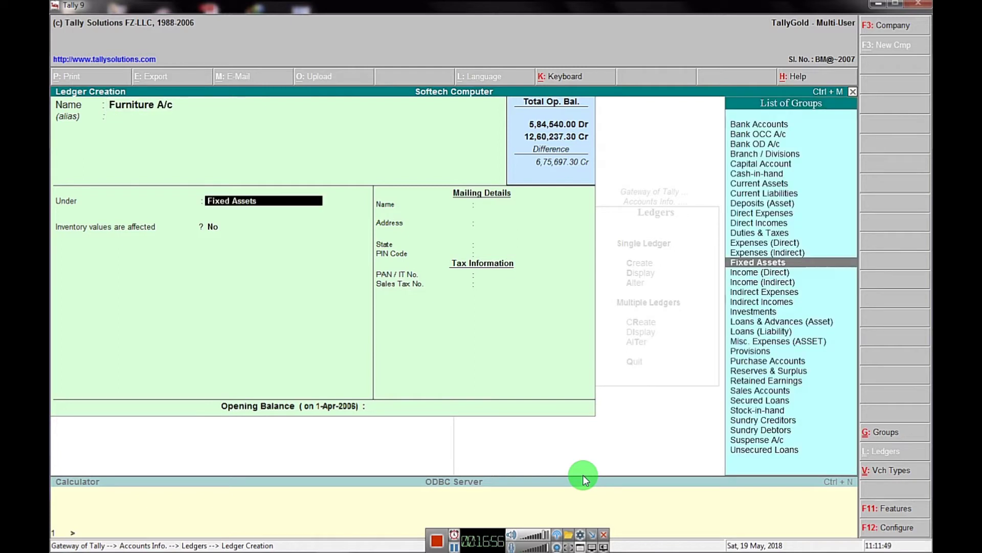
key(Return)
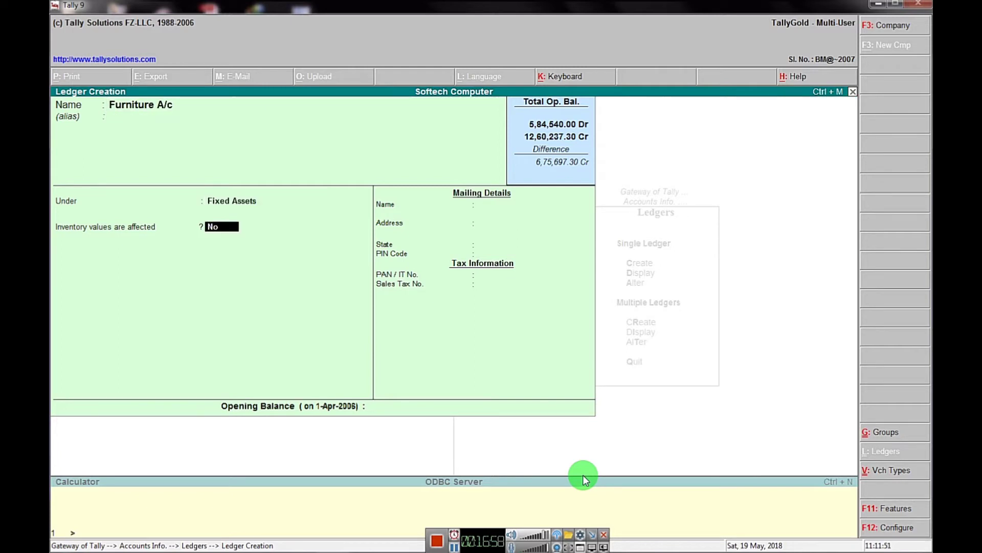
key(Return)
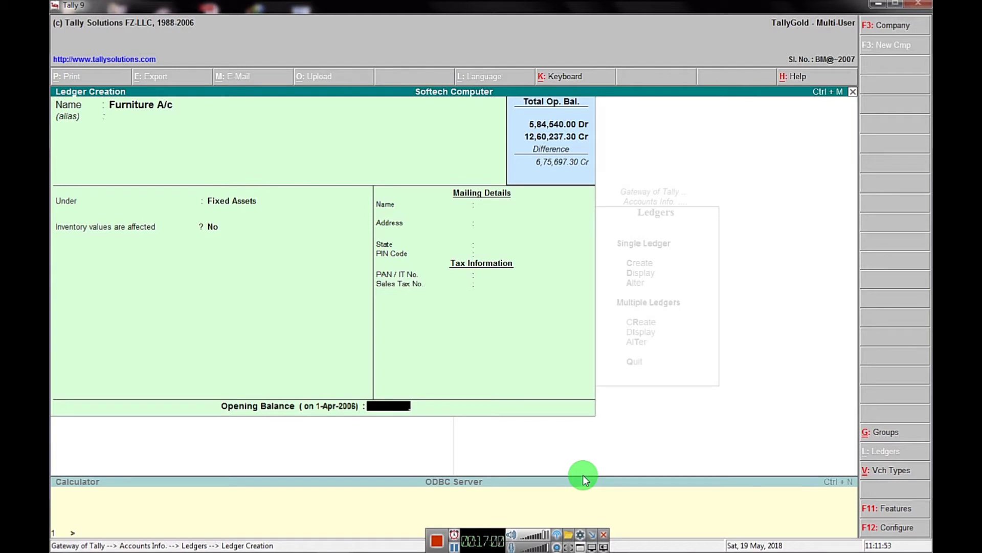
text(29,)
text(250)
key(Return)
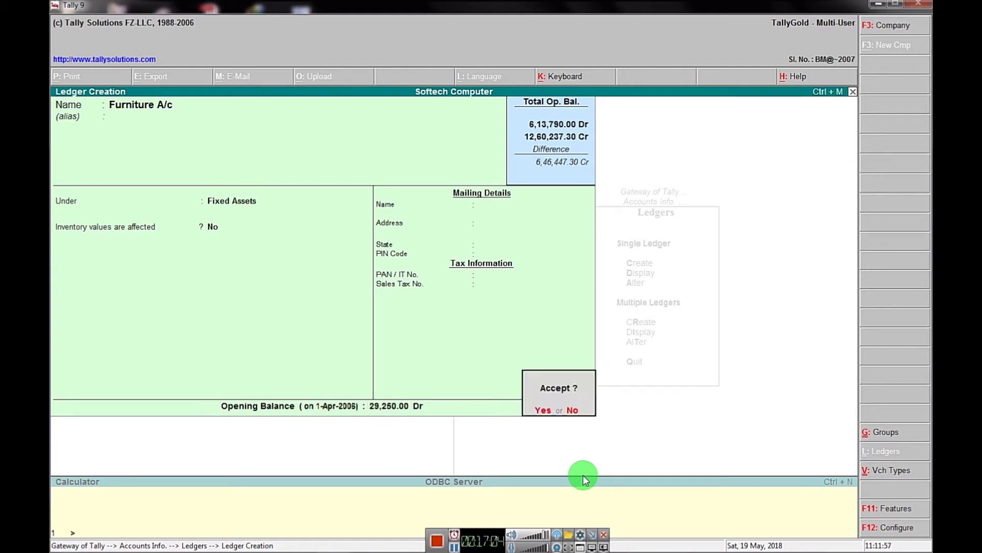
key(Return)
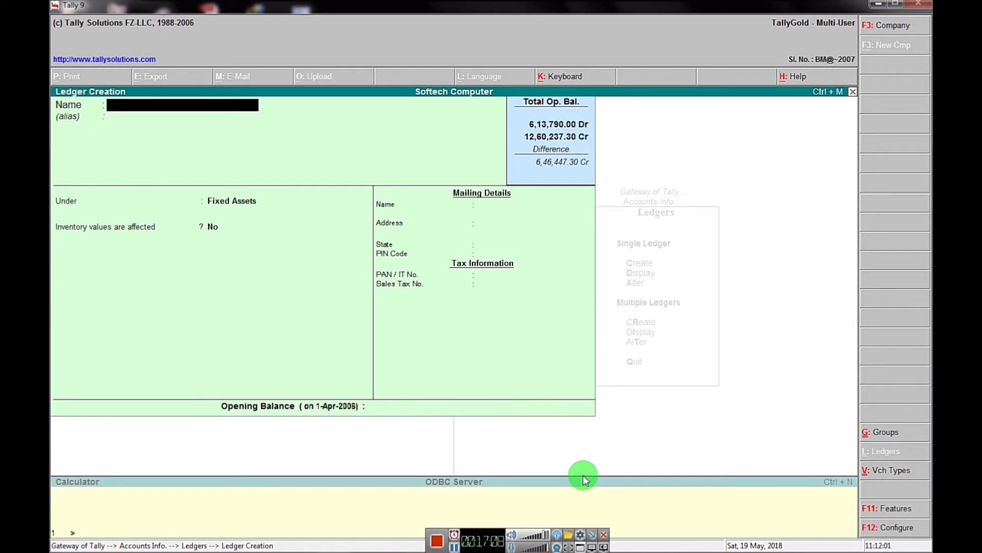
- Create the Weaing Scale A/c ledger under Fixed Assets with a 5,850 opening balance
text(Weaing Scale a/)
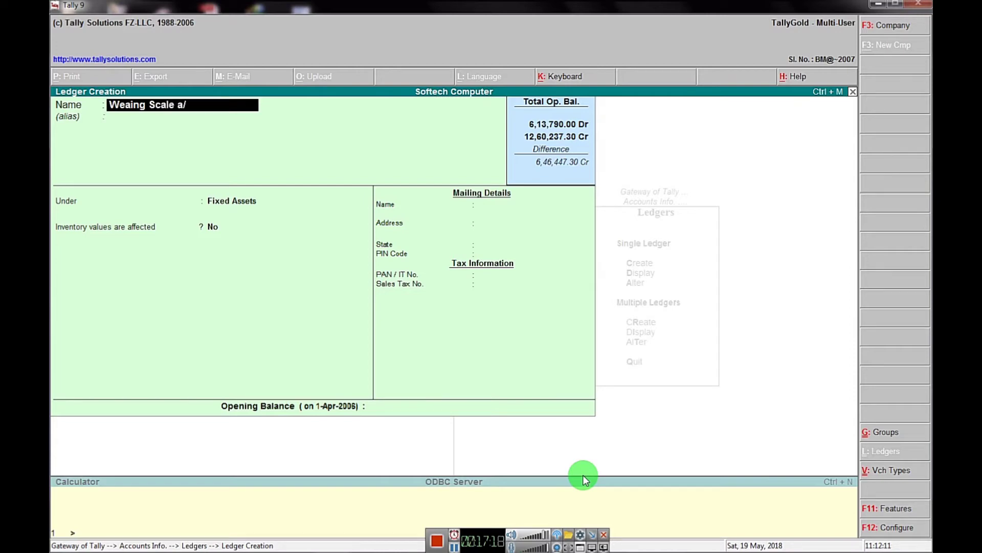
text(c)
key(Return)
key(Return)
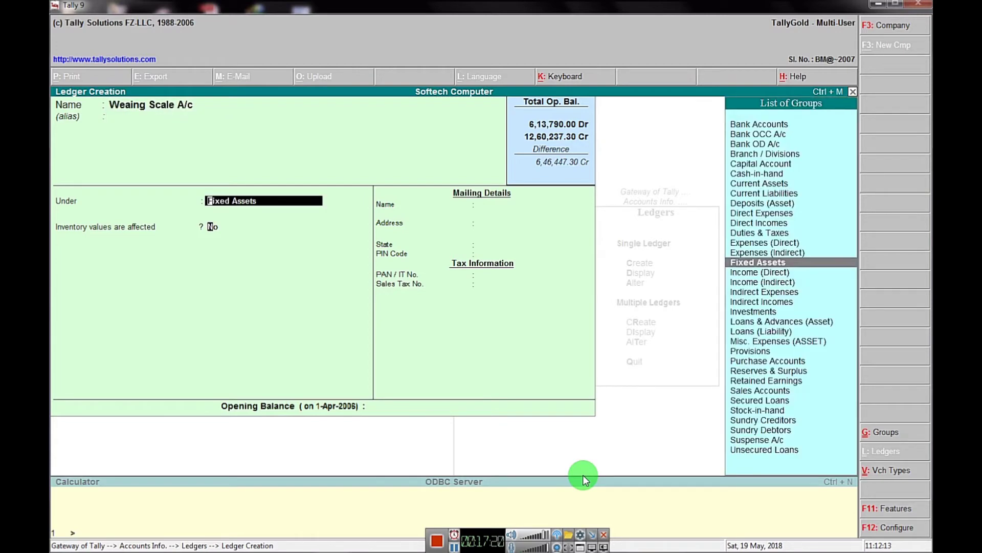
key(Return)
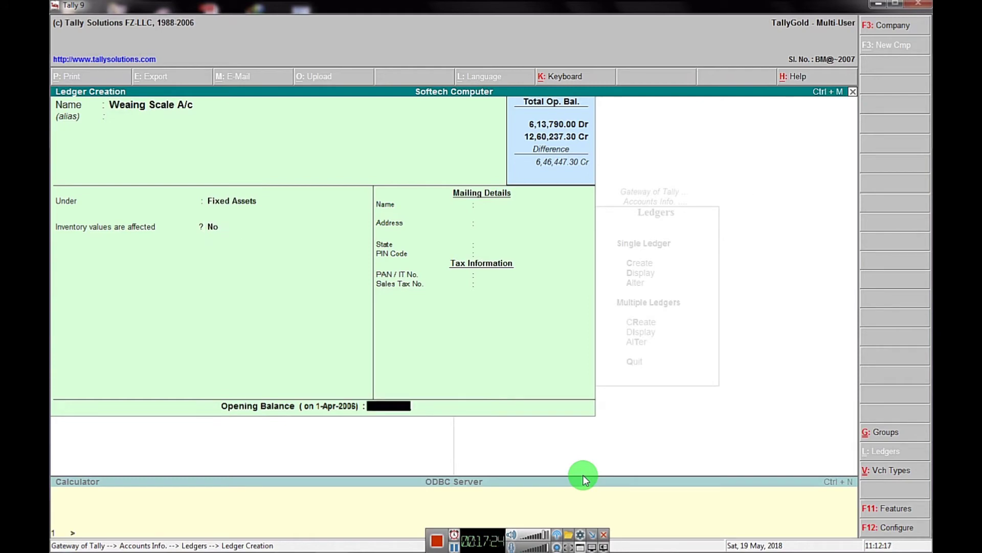
text(5,8)
text(50)
key(Return)
key(Return)
key(Return)
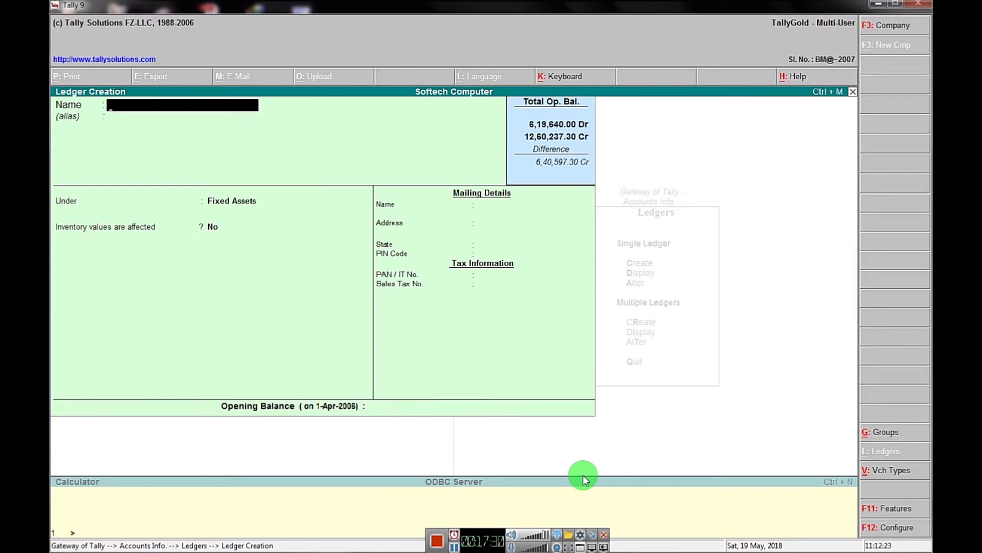
- Create the Tools Tackckles ledger under Fixed Assets with a 17,055 opening balance
text(Te)
key(BackSpace)
text(ls Tackckl)
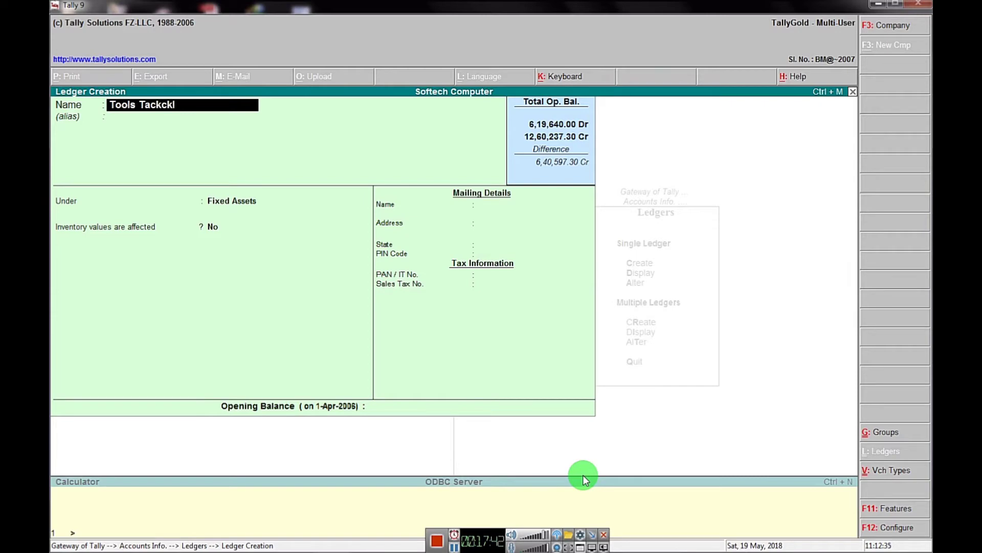
text(es)
key(Return)
key(Return)
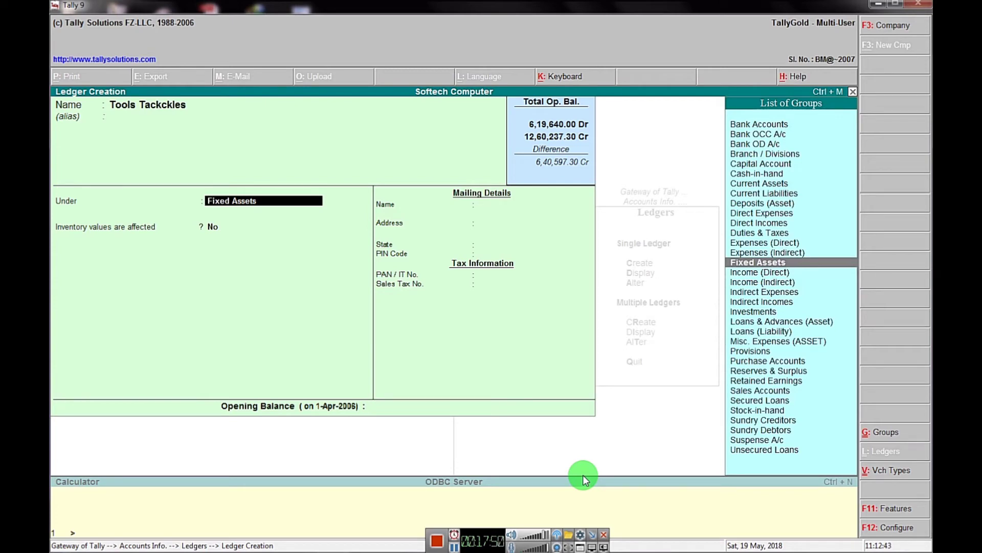
key(Return)
key(Return)
key(Return)
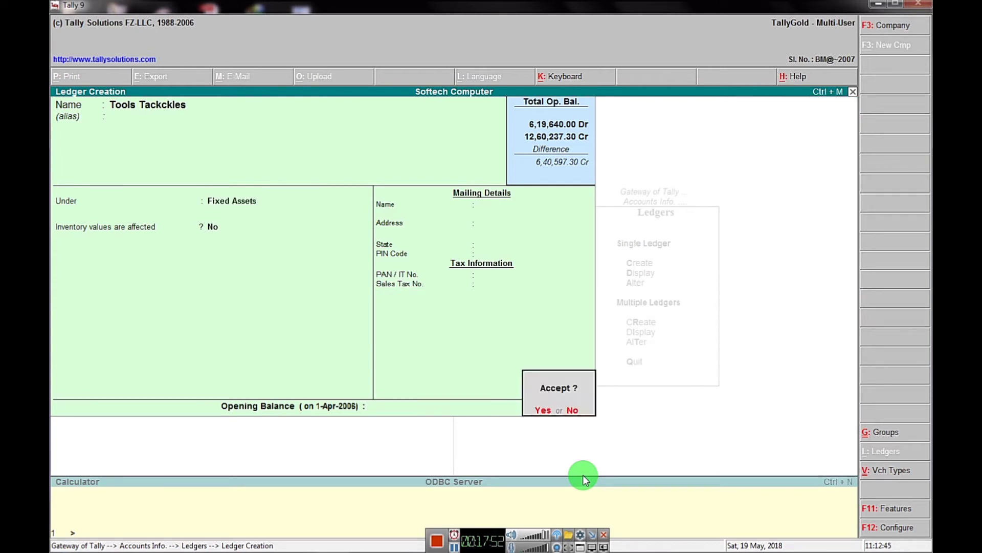
key(n)
key(Return)
key(Return)
key(Return)
key(Return)
key(Return)
key(n)
key(Return)
key(Return)
key(Return)
key(Return)
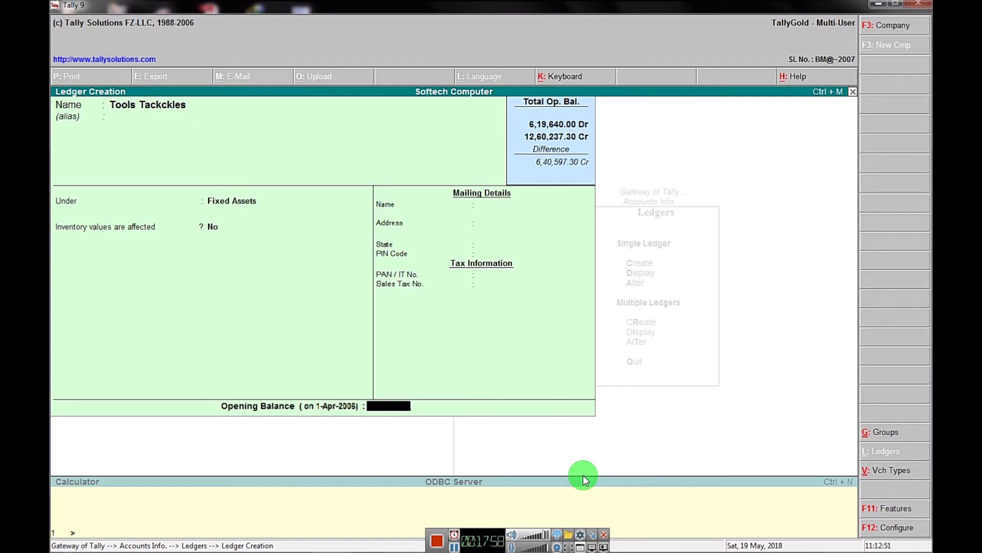
text(17055)
key(Return)
key(Return)
key(Return)
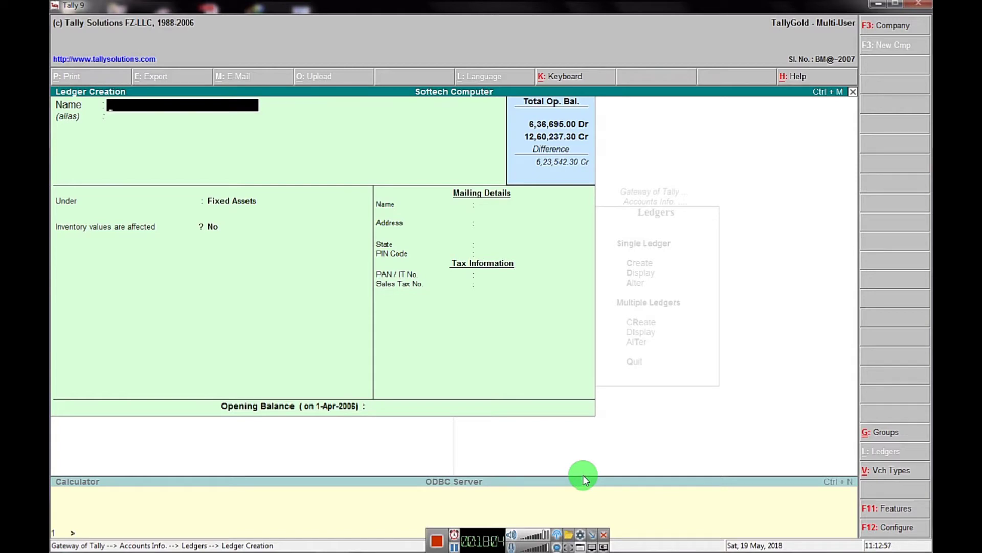
- Enter ledger Tata Sumo under Fixed Assets, give it a 2,36,480 opening balance, and accept it
text(Tata Sumo)
key(Return)
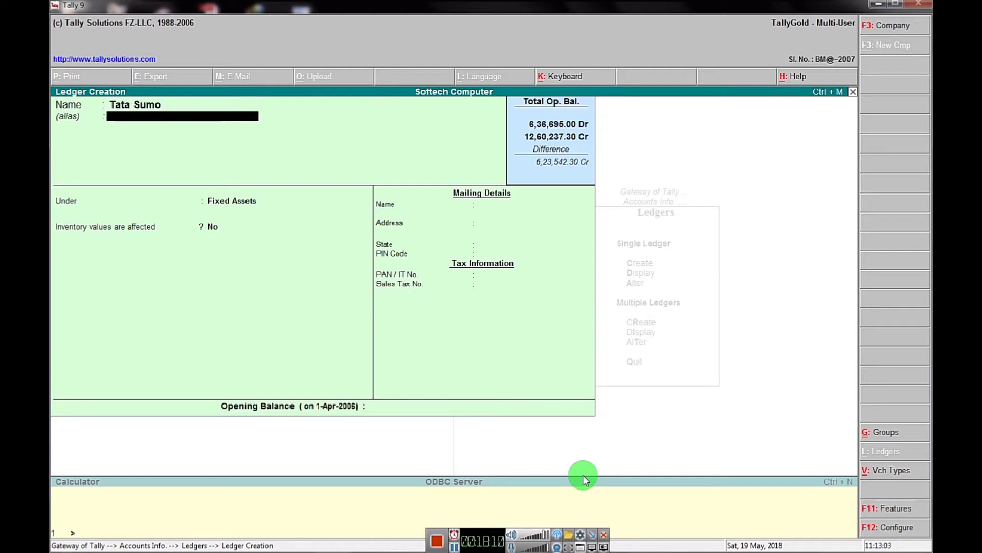
key(Return)
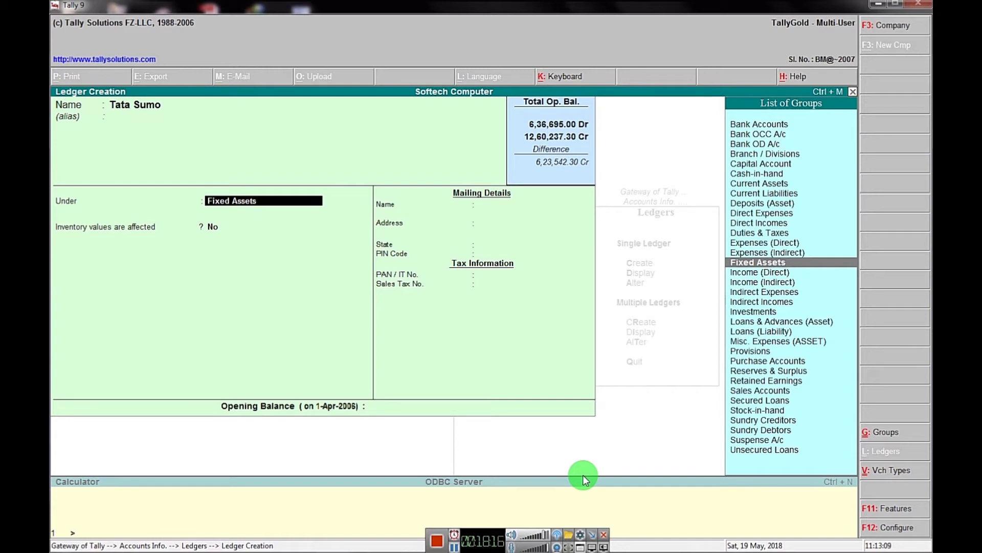
key(Return)
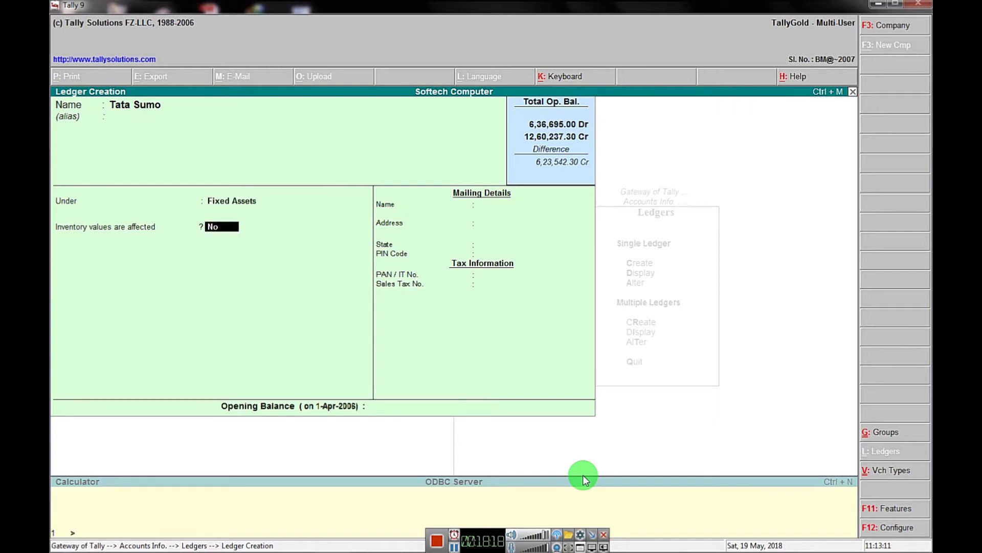
key(Return)
key(Return)
key(n)
key(Return)
key(Return)
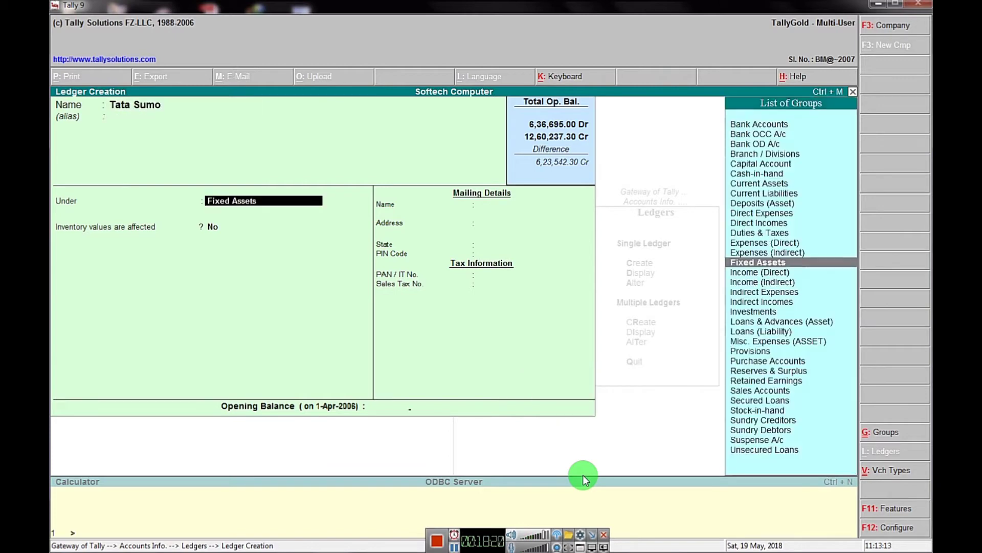
key(Return)
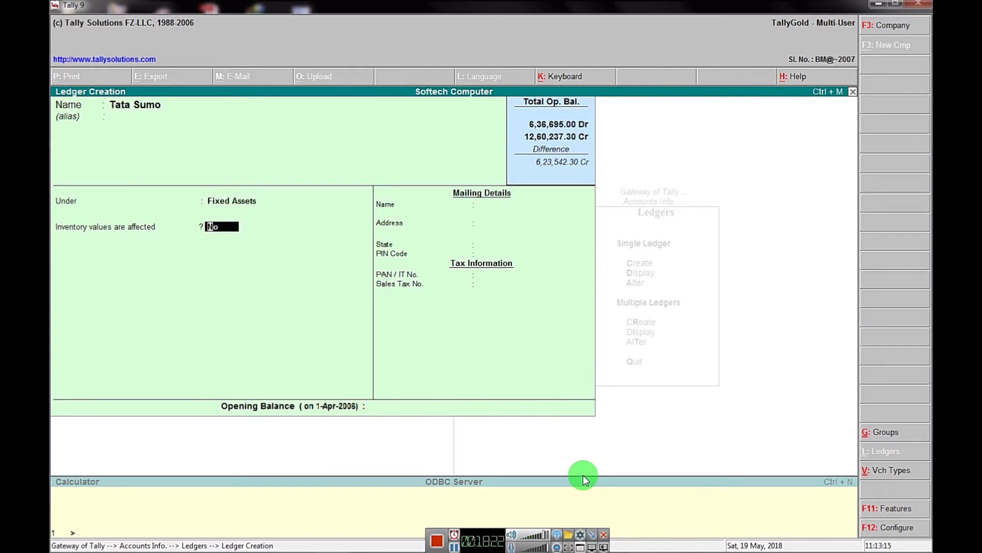
key(Return)
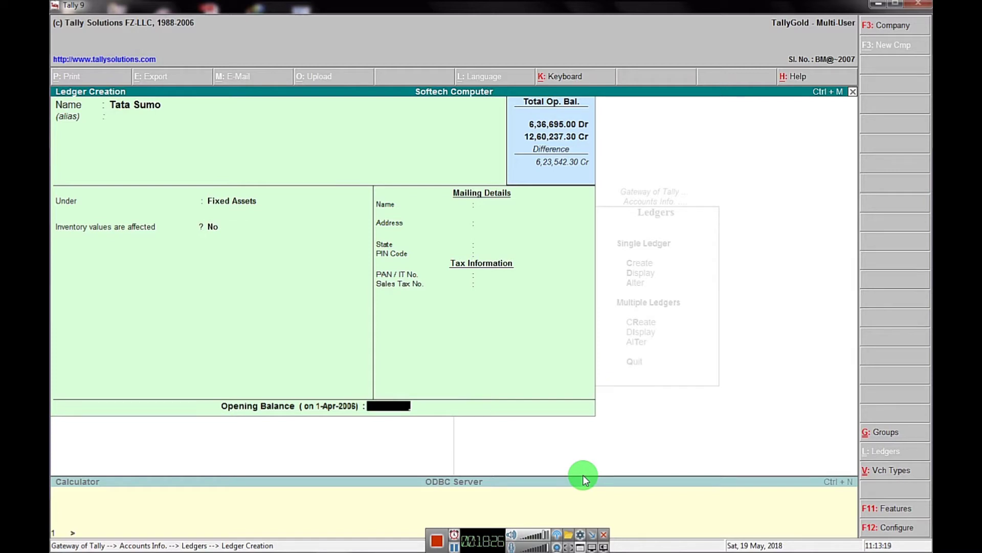
text(2,36,48)
text(0)
key(Return)
key(Return)
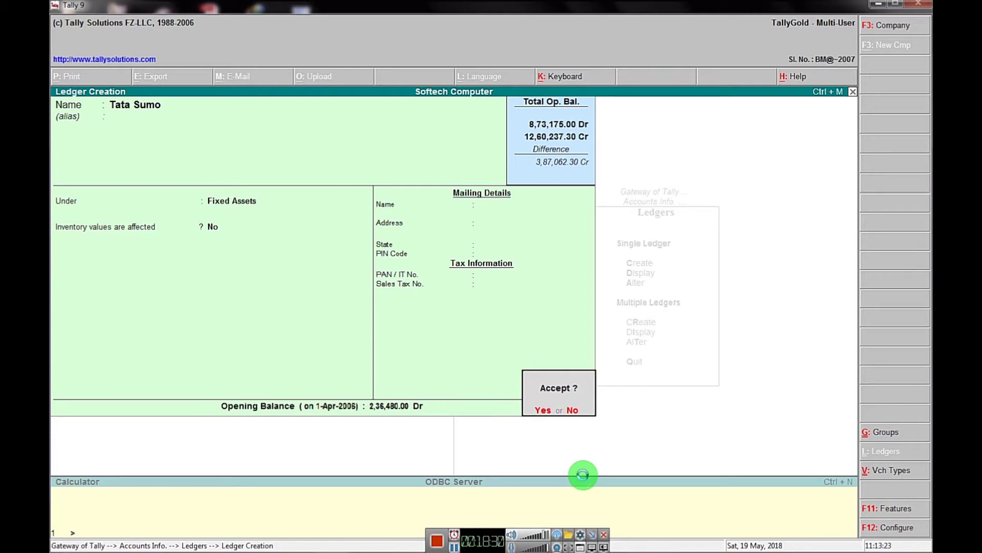
key(y)
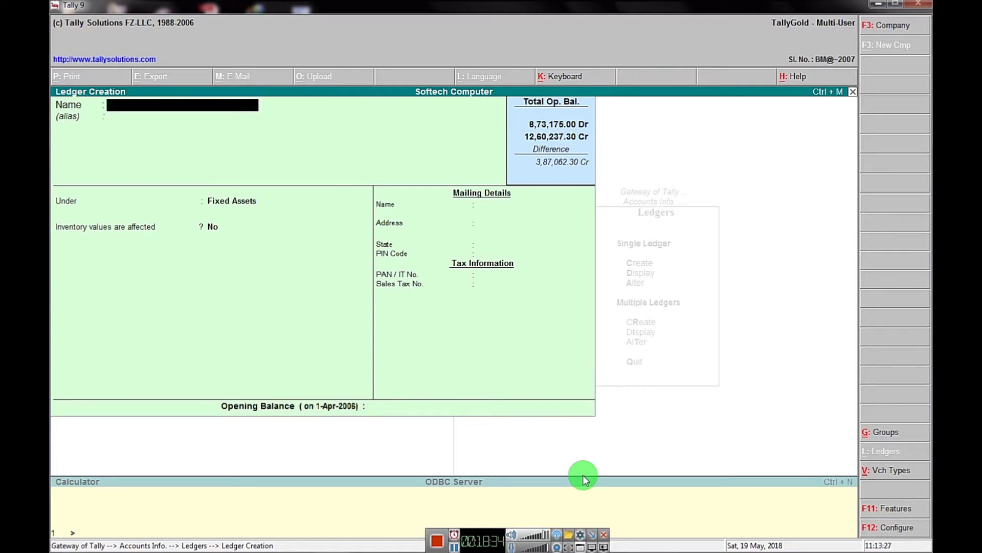
- Check the previously saved ledger, then start a new ledger named Nsc (05-06)
key(Page_Up)
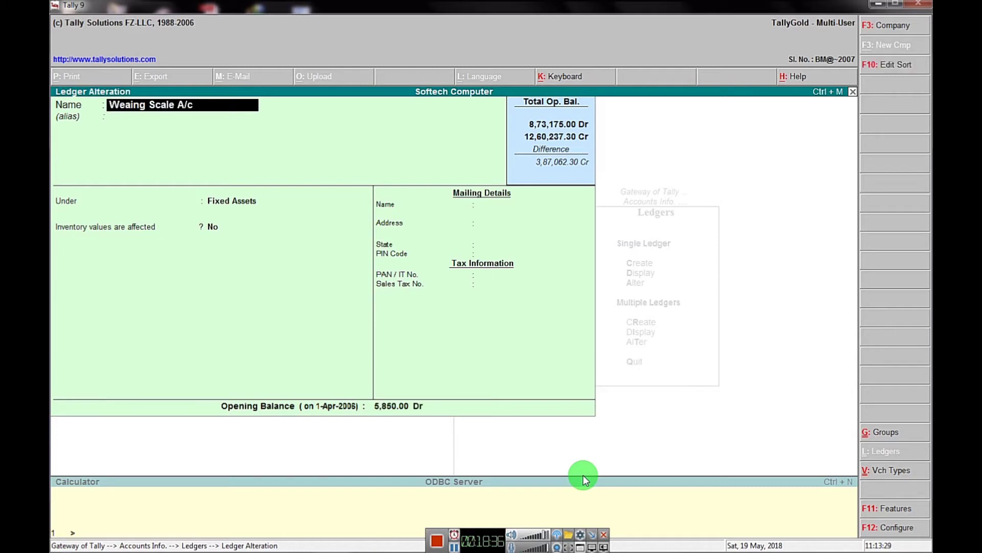
key(Escape)
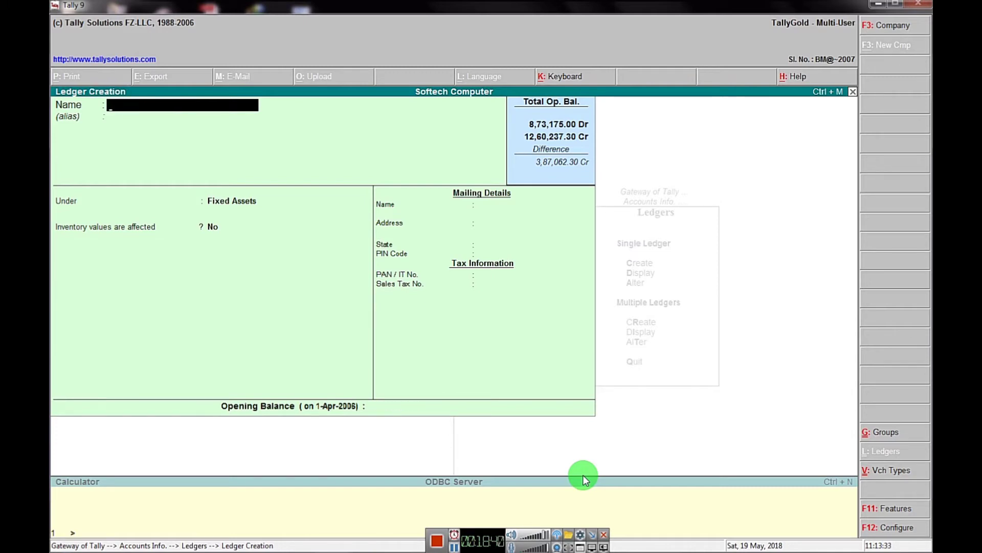
text(Nsc (05-06))
key(Return)
key(Return)
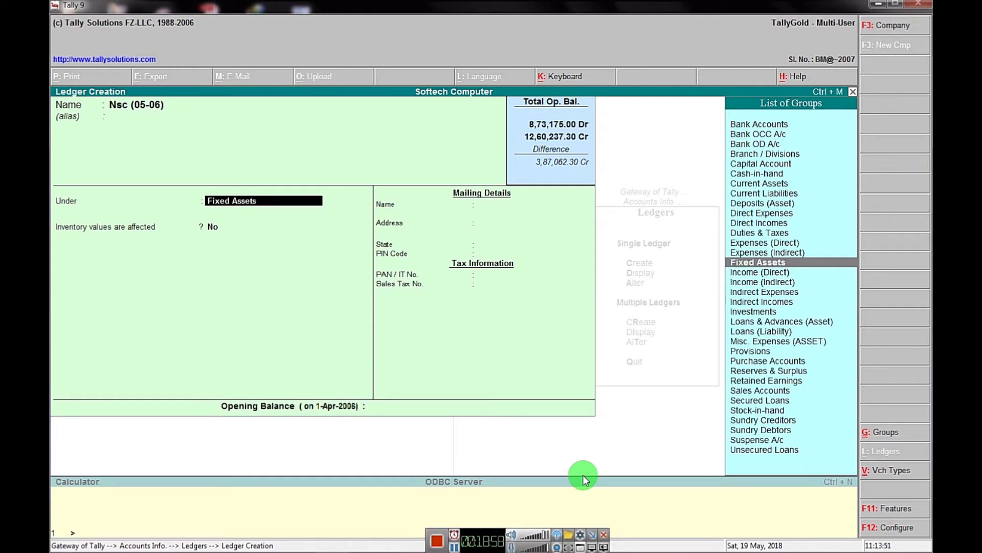
- Change its group from Fixed Assets to Investments and save it with a 50,000 opening balance
text(x)
key(Return)
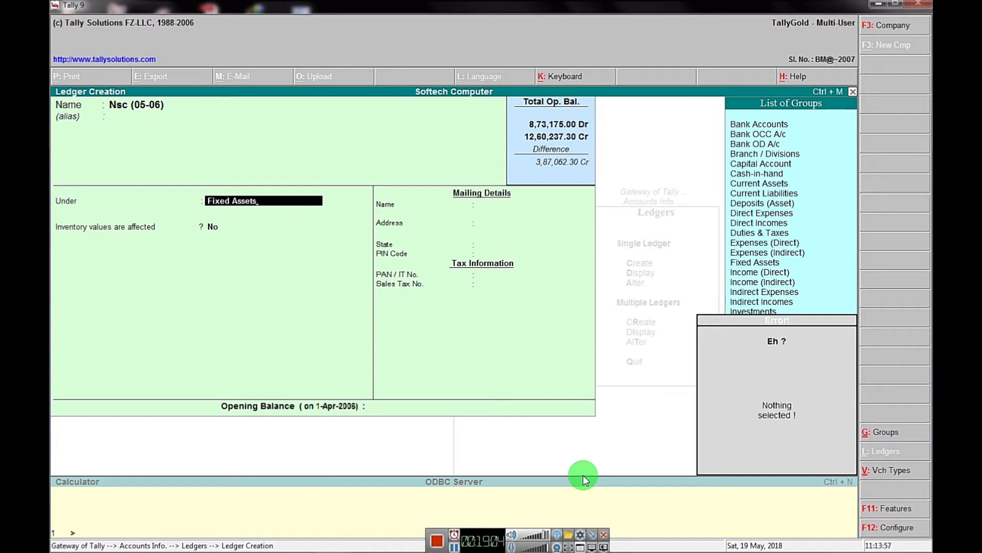
key(BackSpace)
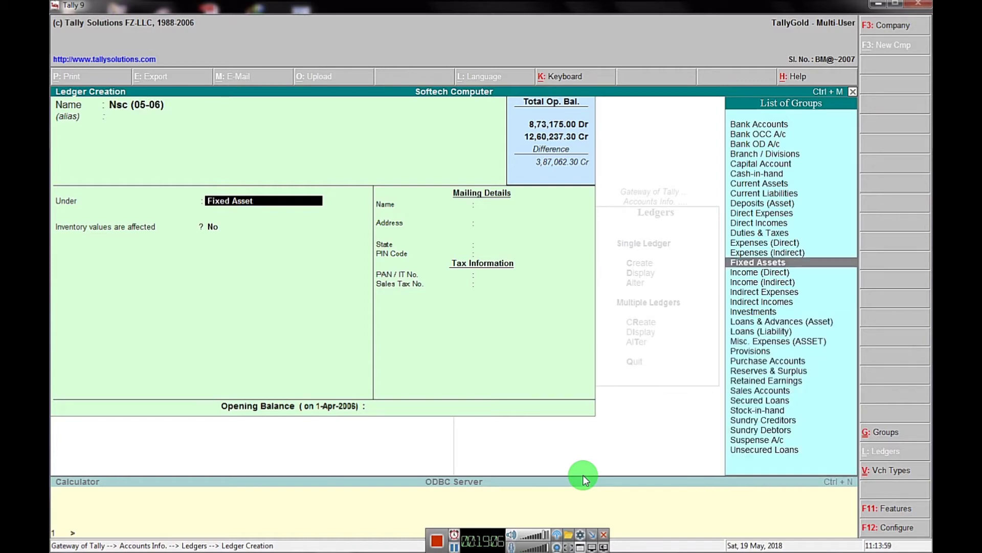
key(BackSpace)
key(BackSpace)
key(BackSpace)
key(BackSpace)
key(BackSpace)
key(BackSpace)
key(BackSpace)
key(BackSpace)
key(BackSpace)
key(BackSpace)
key(BackSpace)
text(I)
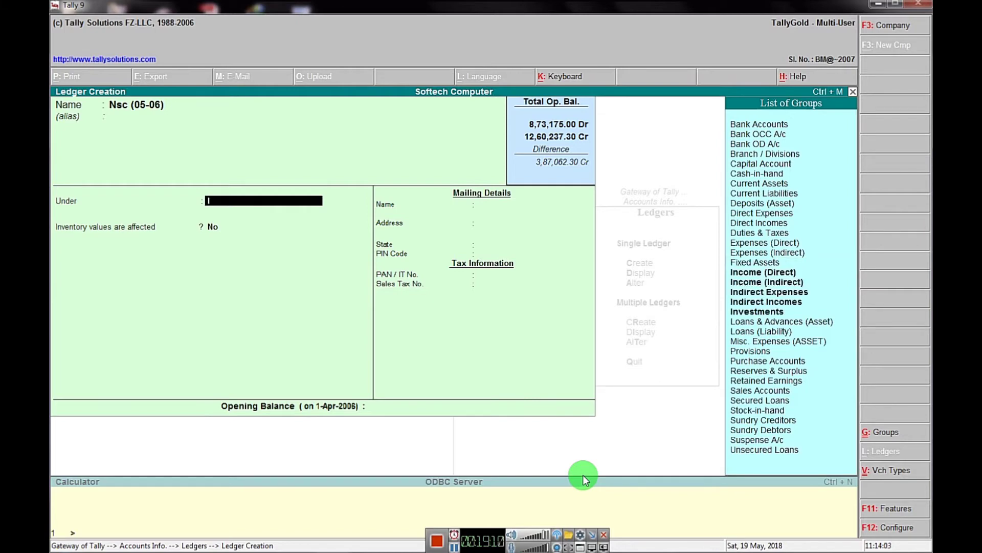
text(nv)
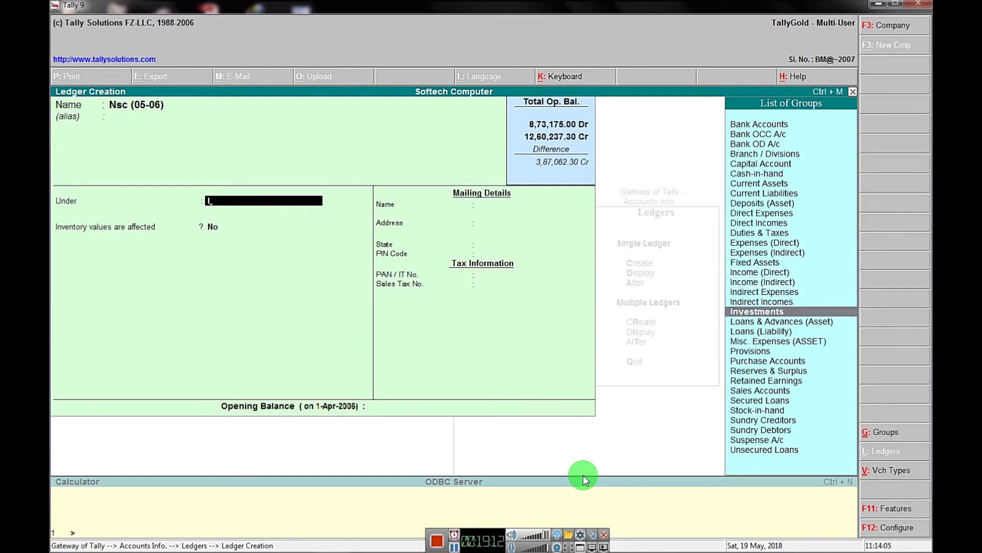
key(Return)
key(Return)
key(Return)
key(n)
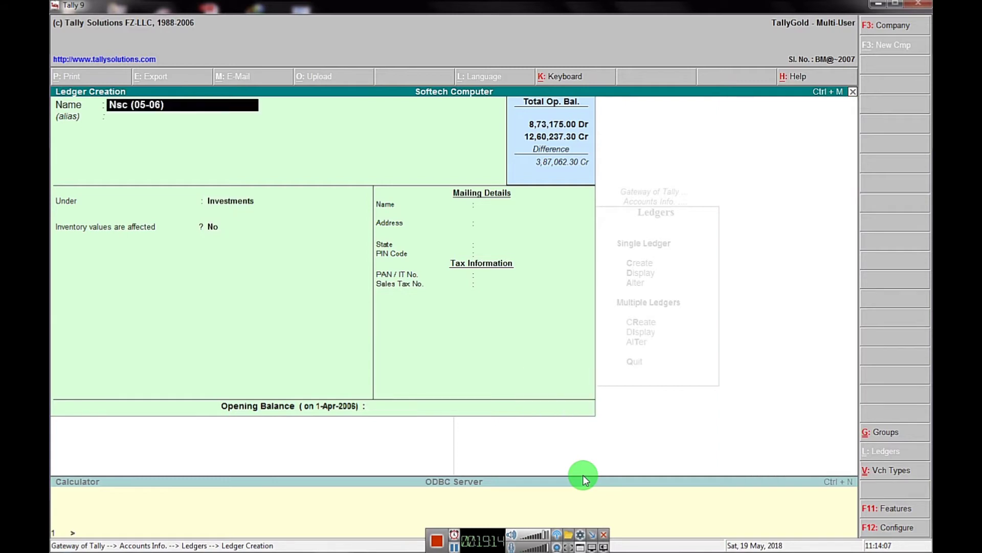
key(Return)
key(Return)
key(Return)
key(Return)
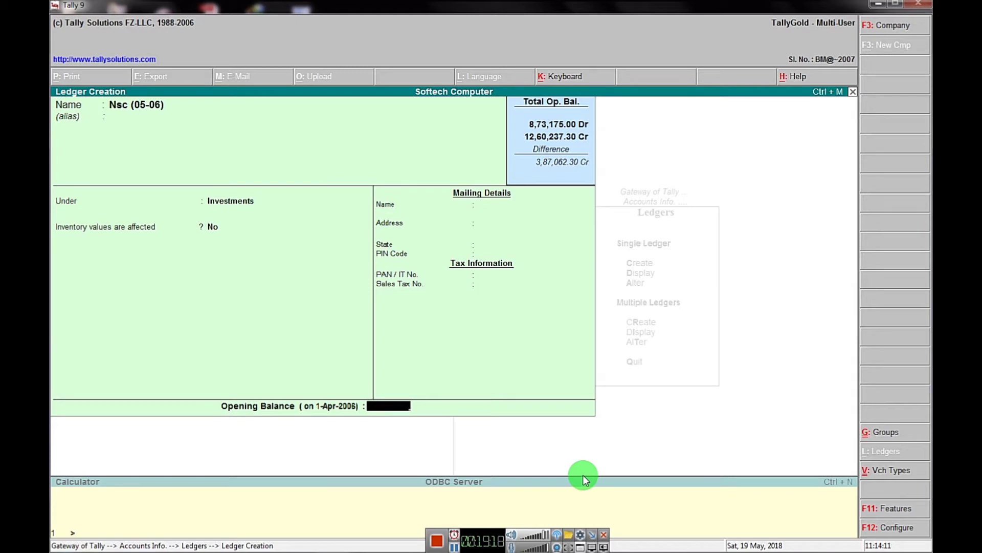
text(50000)
key(Return)
key(Return)
key(Return)
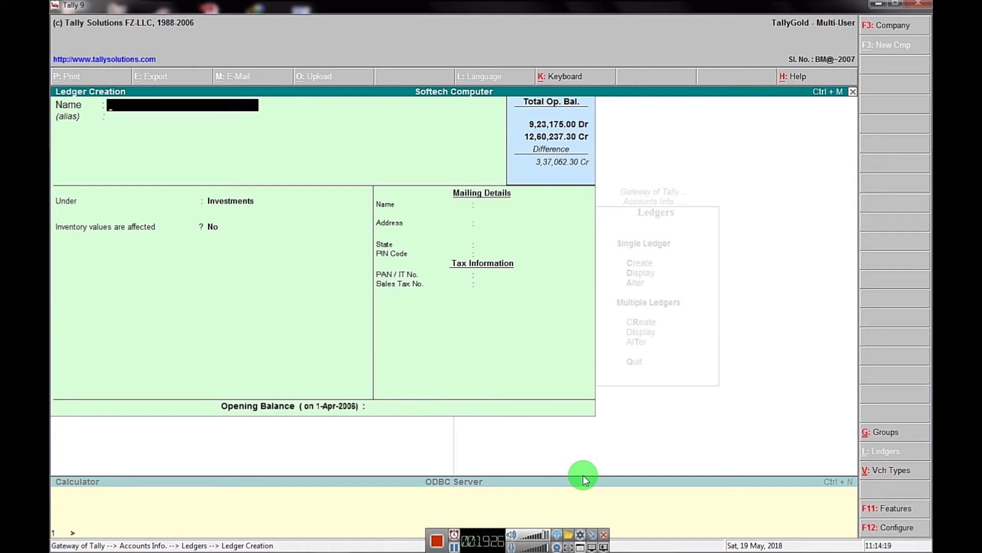
- Enter ledger Nsc(04-06), keep the Investments group, and save it with a 28,000 Dr opening balance
text(Nsc(04-06))
key(Return)
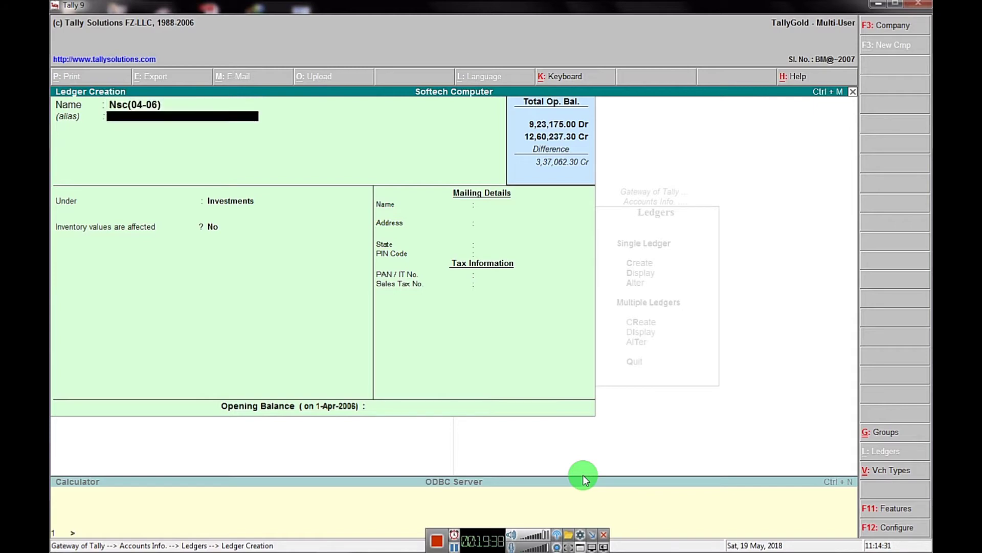
key(Return)
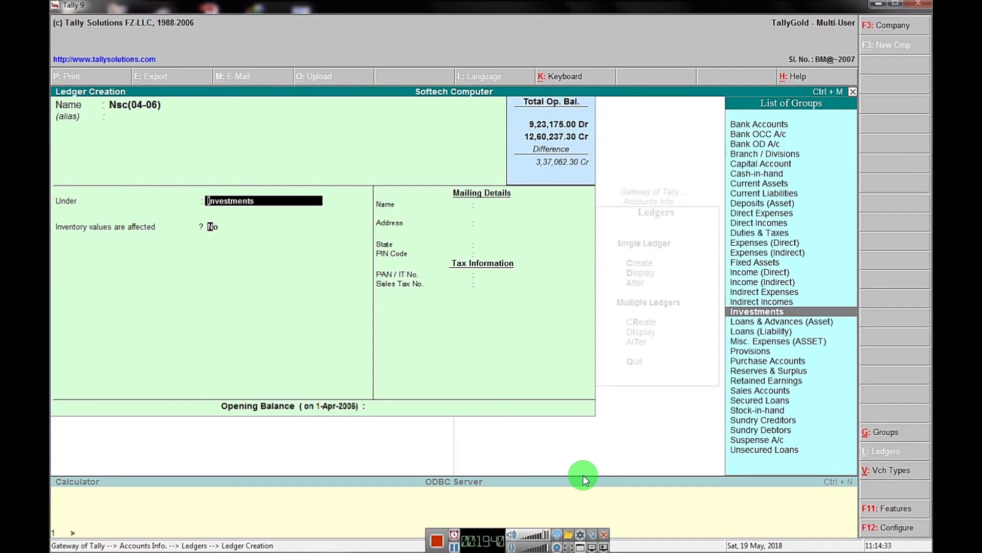
key(Return)
key(Return)
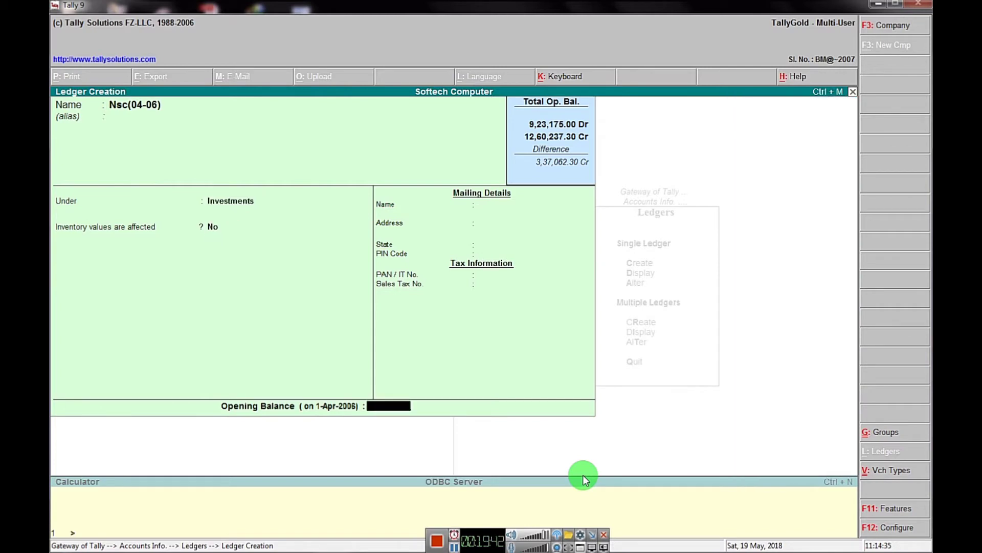
text(28000)
key(Return)
key(Return)
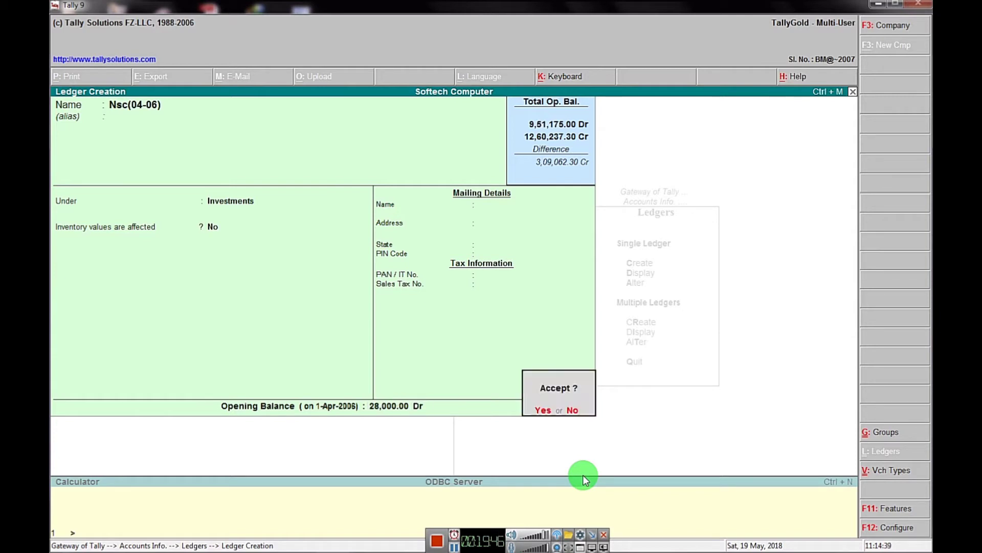
key(Return)
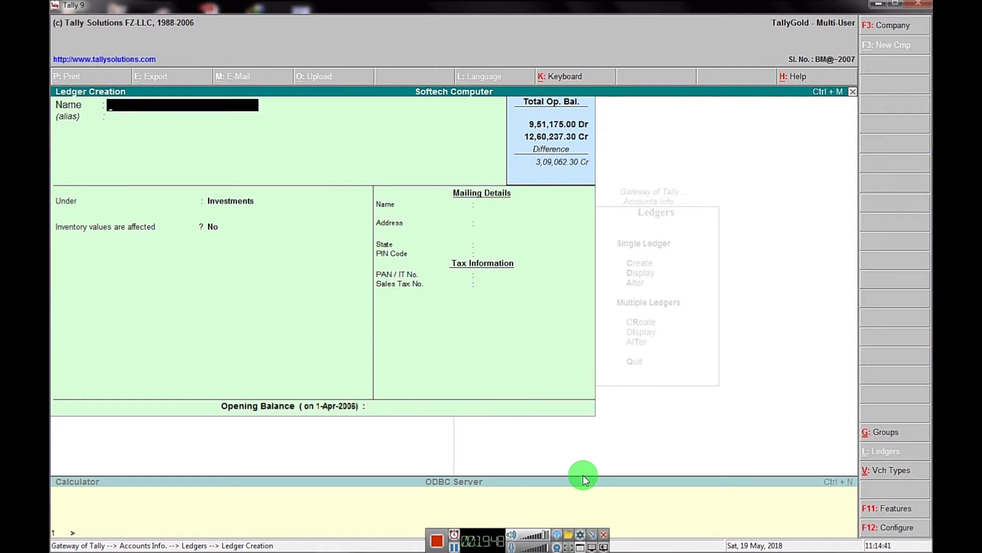
- Enter ledger Ambuja Cement, set its group to Deposits (Asset), and commit a 37,500 Dr opening balance
text(Ambuja Cement)
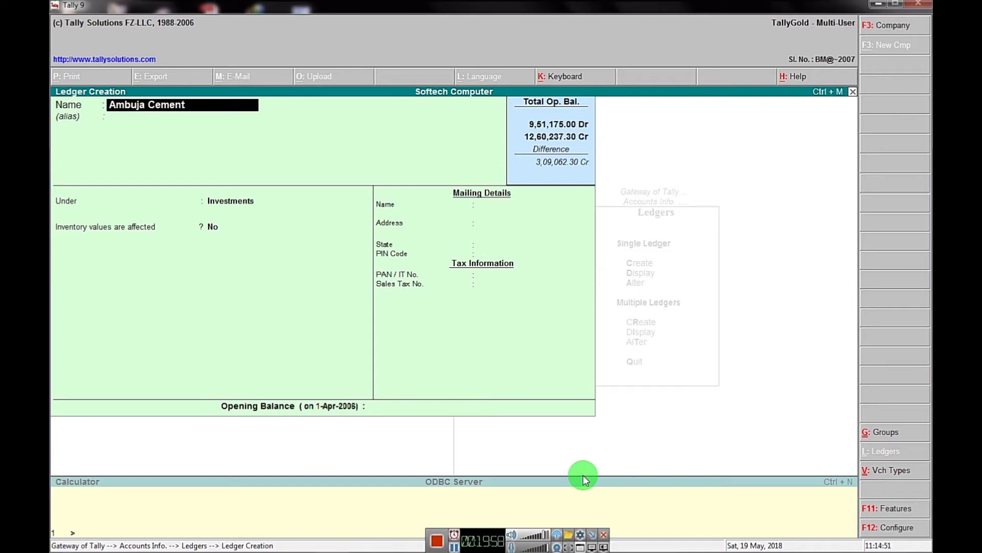
key(Return)
key(Return)
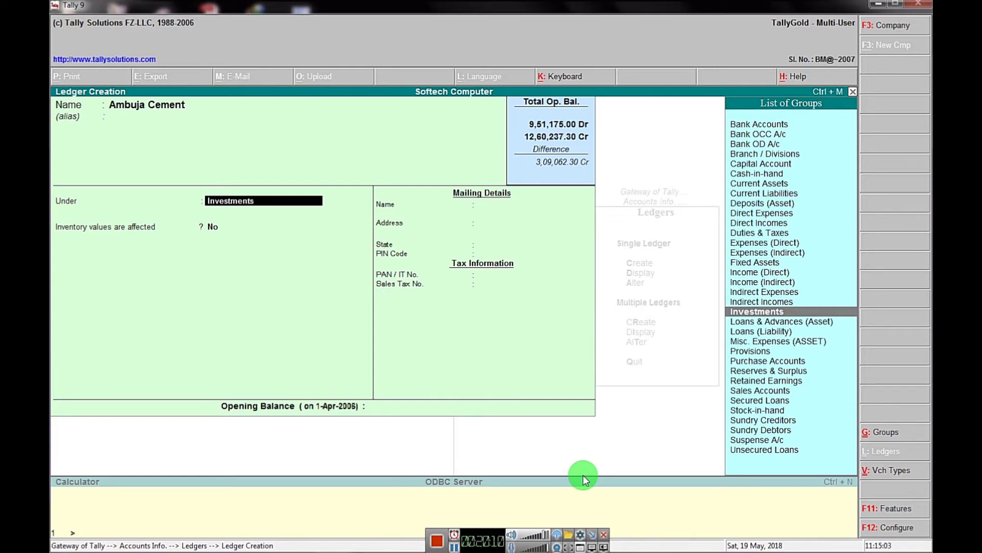
text(D)
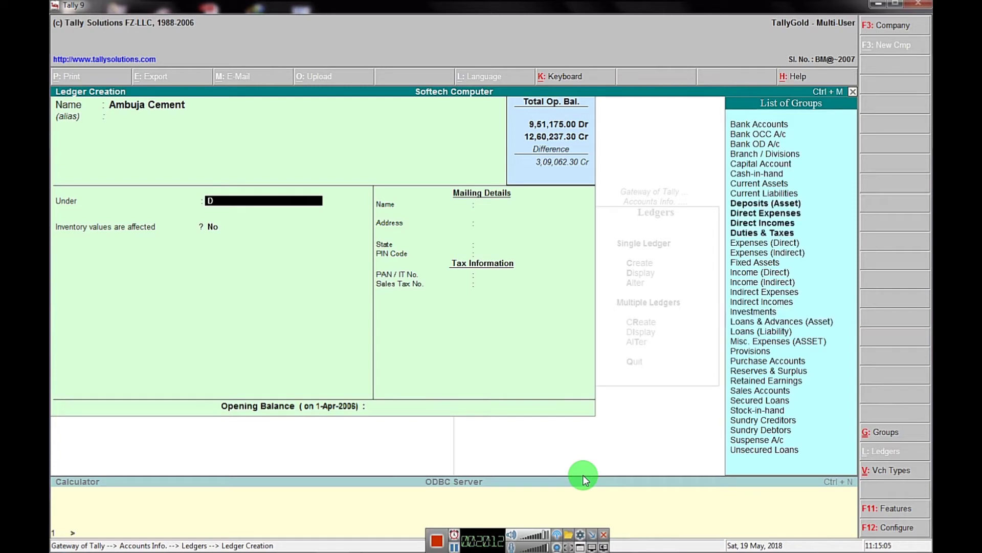
text(e)
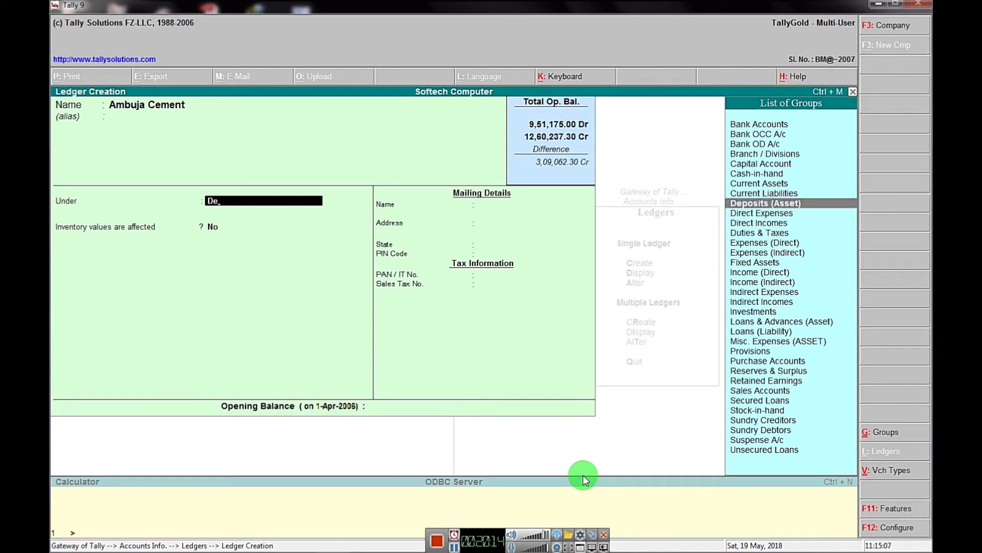
text(posit)
key(Return)
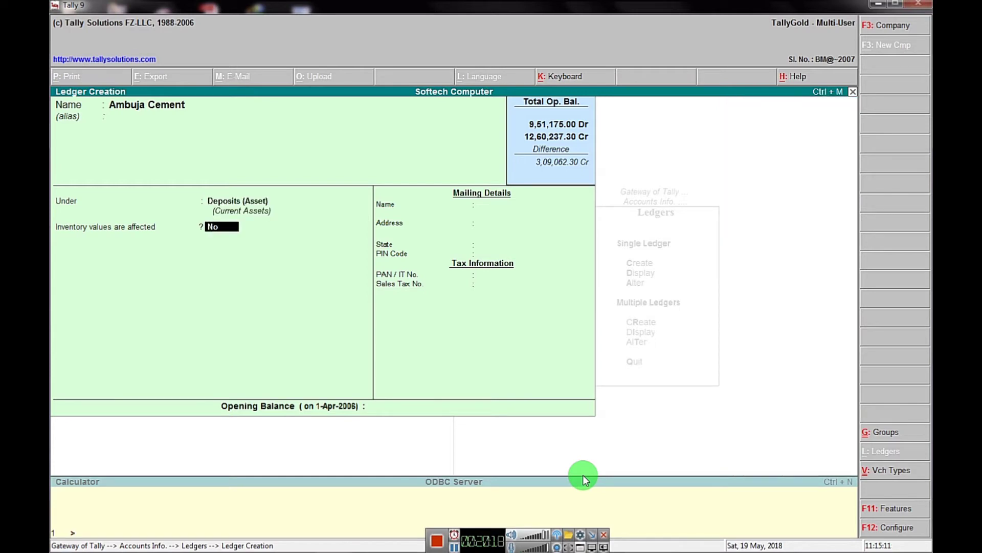
key(Return)
key(Return)
key(n)
key(Return)
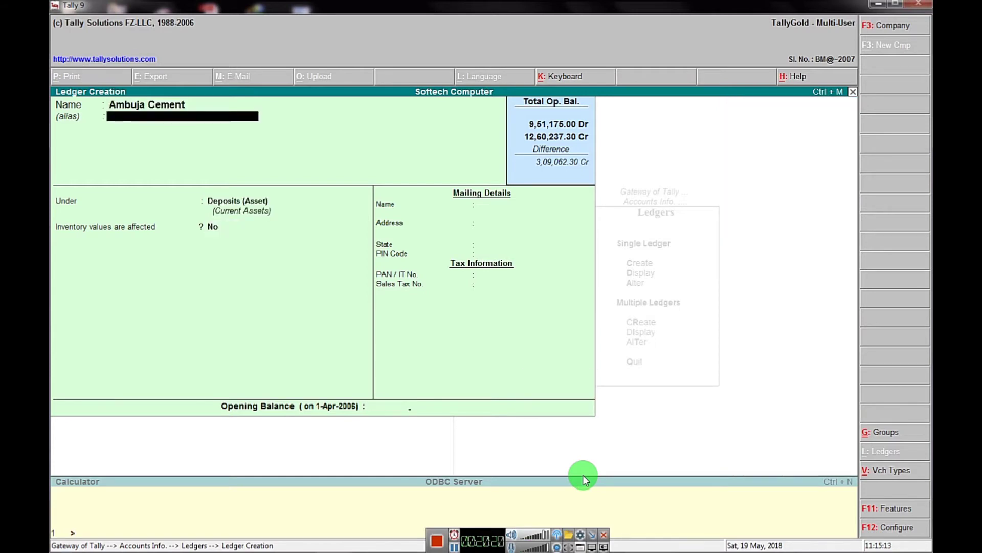
key(Return)
key(Return)
key(Return)
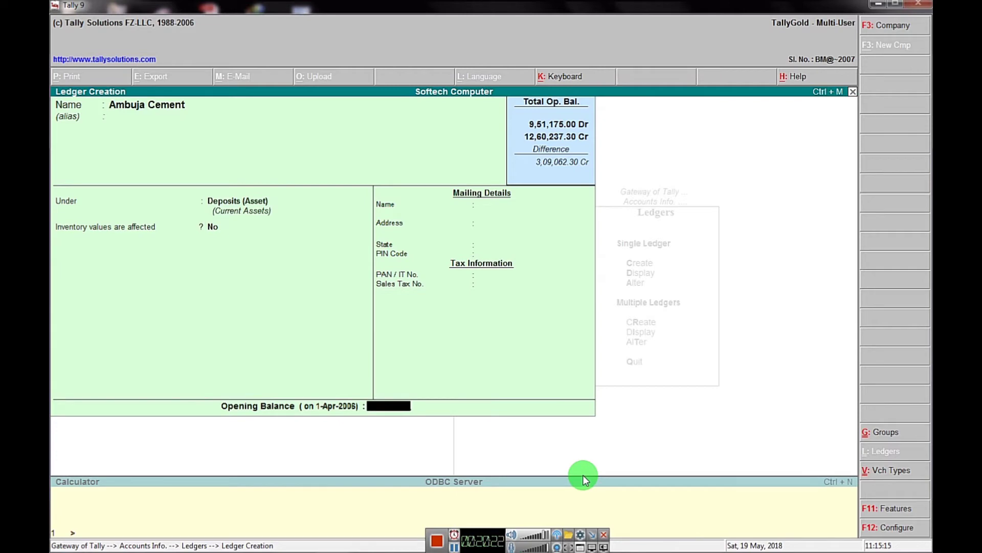
text(37,500)
key(Return)
key(Return)
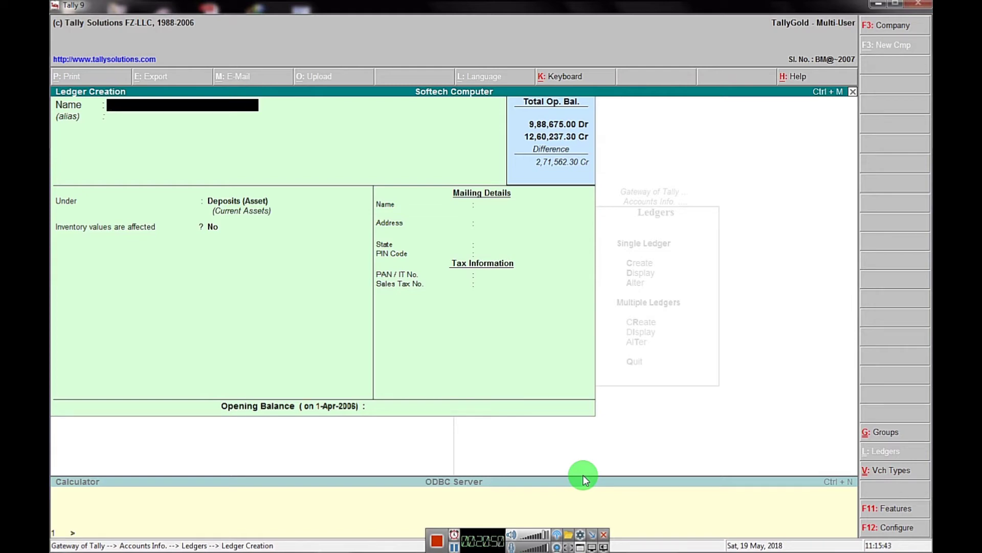
- Name the new Abi bank ledger, including its bank account number
text(Ab)
text((a/c m)
key(BackSpace)
text(No)
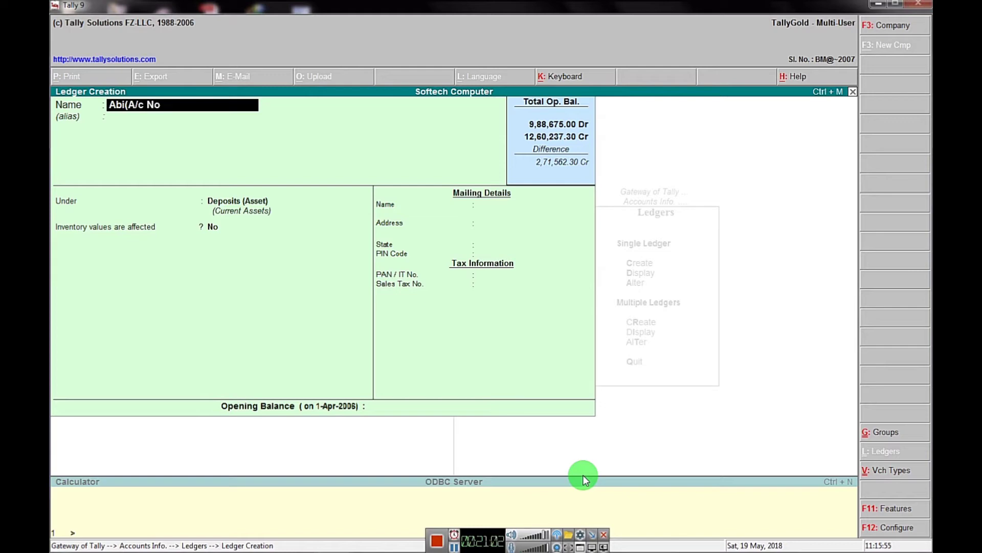
text(3265))
key(Return)
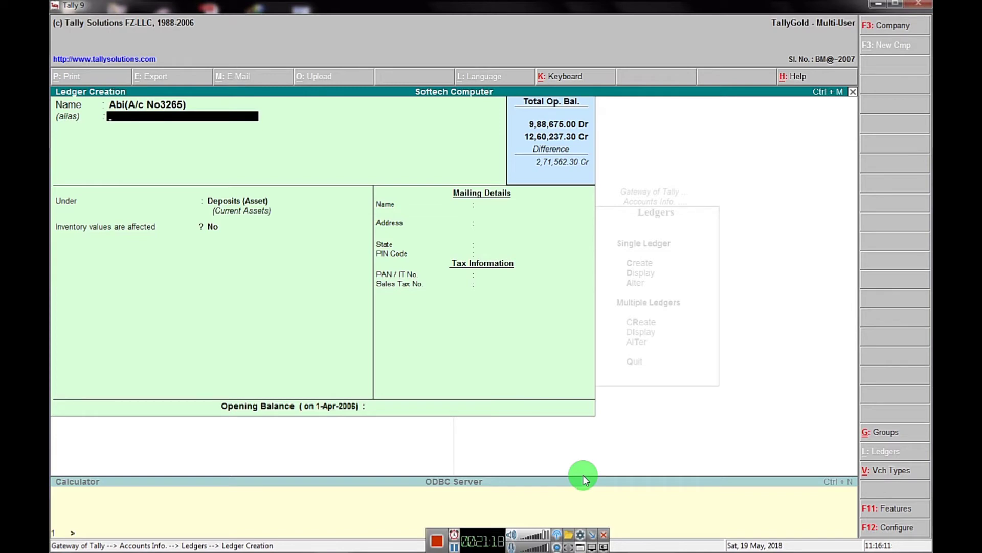
- Place the bank ledger under Bank Accounts and save it with an 80,215 Dr opening balance
key(Return)
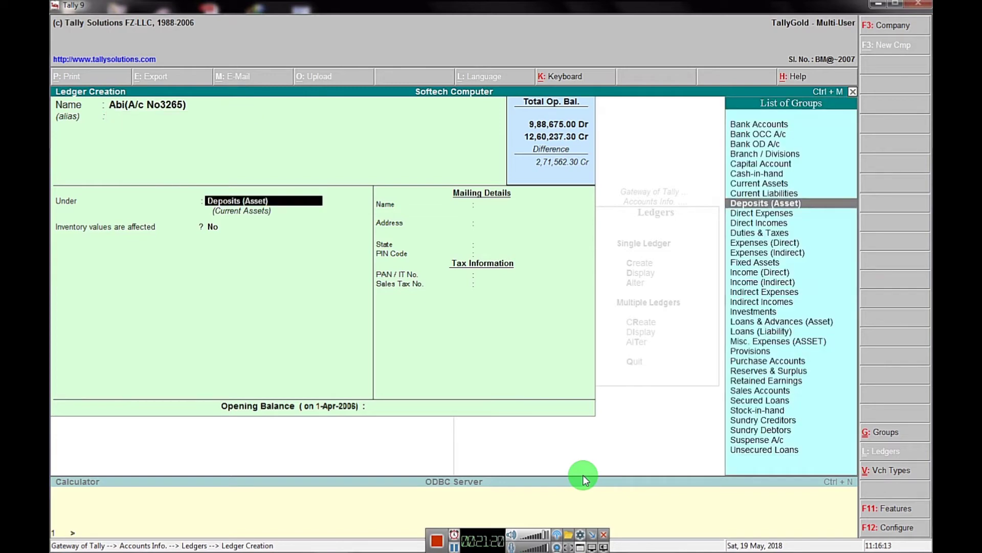
text(Ba)
key(Return)
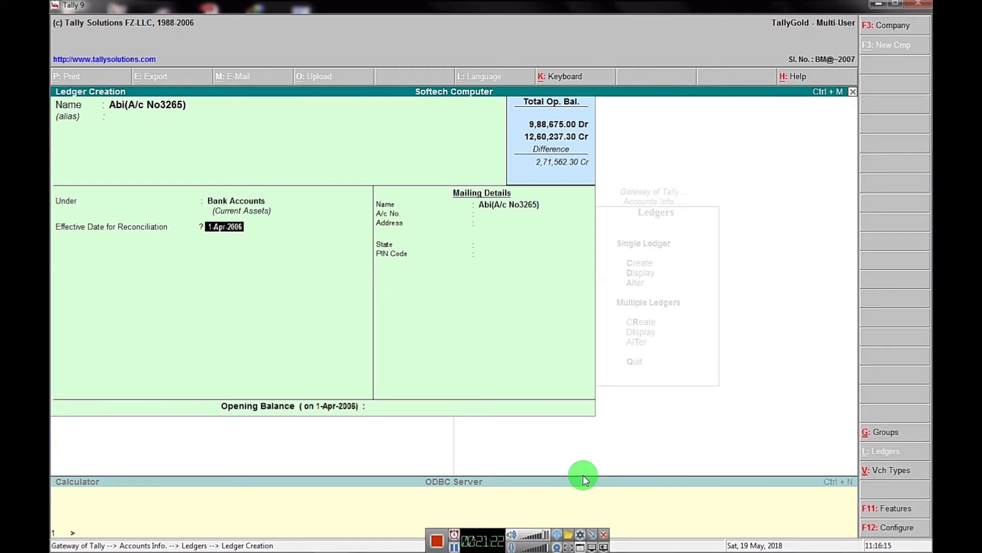
key(Return)
key(Return)
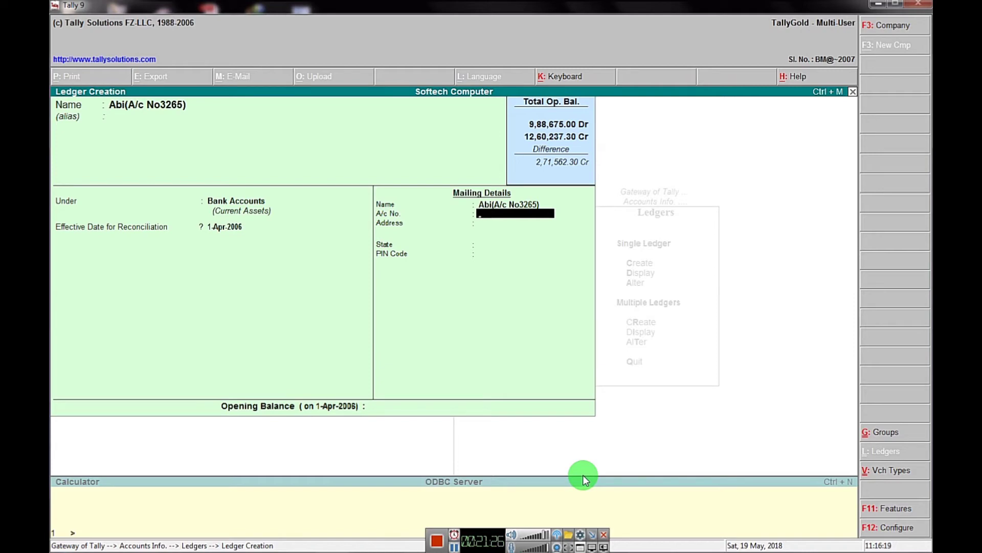
key(Return)
key(Return)
key(Return)
key(Return)
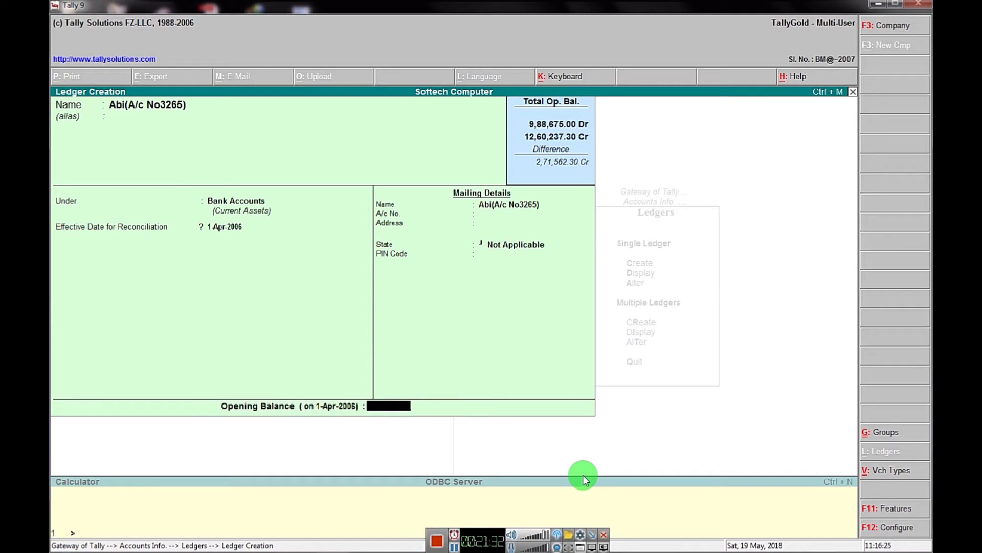
text(80215)
key(Return)
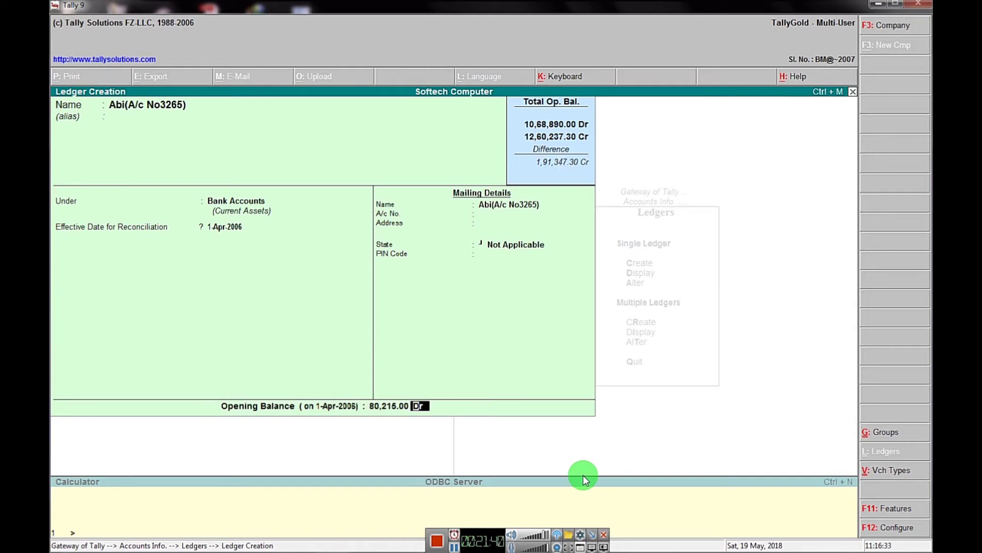
key(Return)
key(Return)
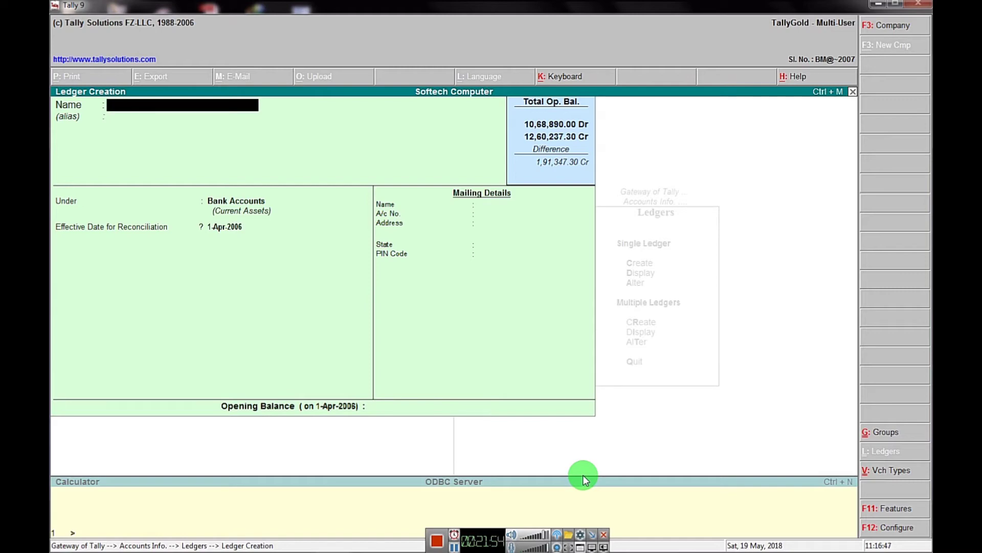
- Page back to the existing Cash ledger and set its opening balance to 77,847.30 Dr
key(Page_Up)
key(Page_Up)
key(Page_Up)
key(Page_Up)
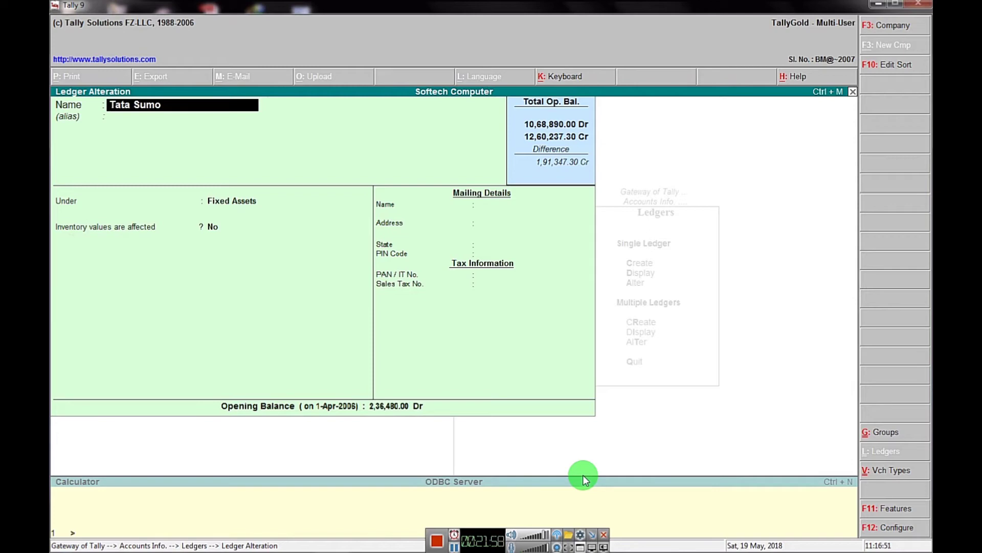
key(Page_Up)
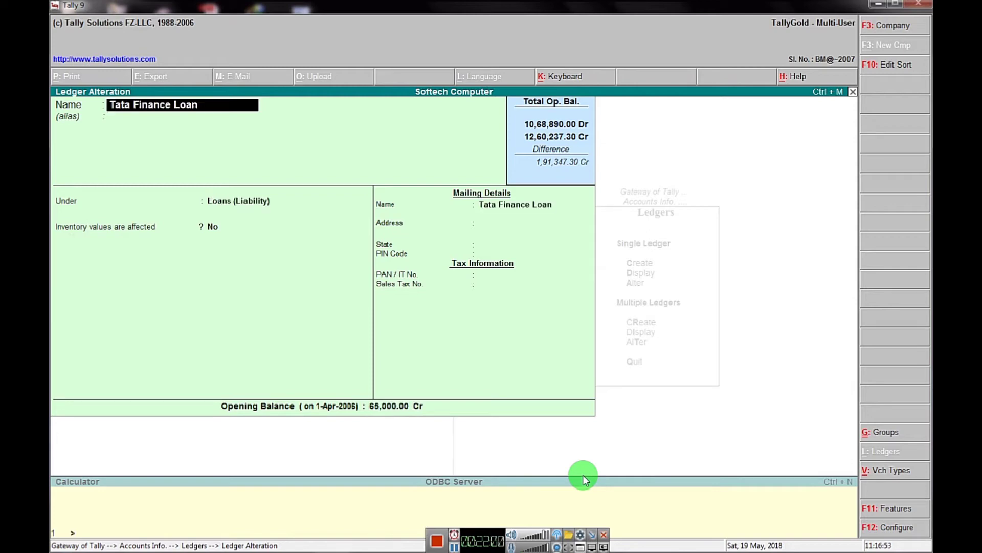
key(Page_Up)
key(Page_Up)
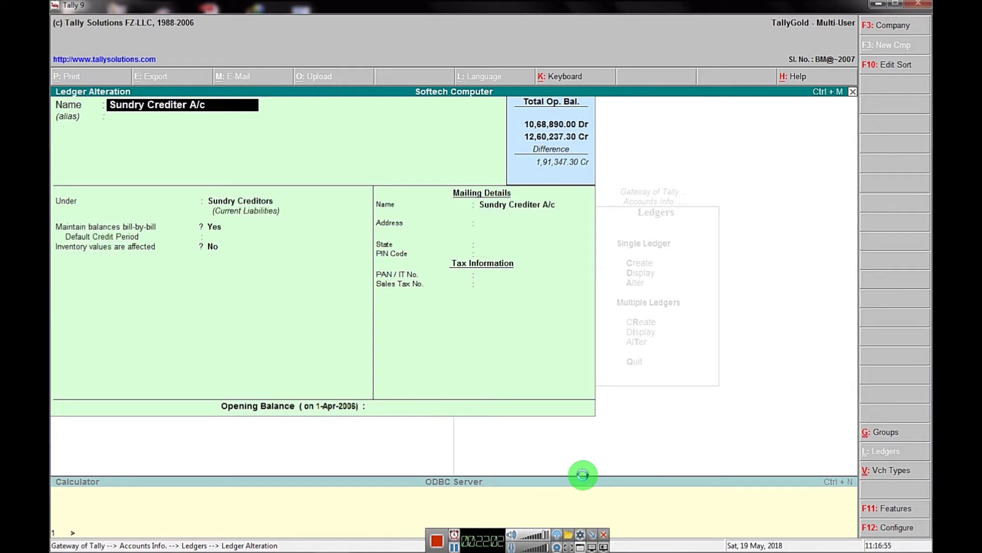
key(Page_Up)
key(Page_Up)
key(Page_Up)
key(Page_Up)
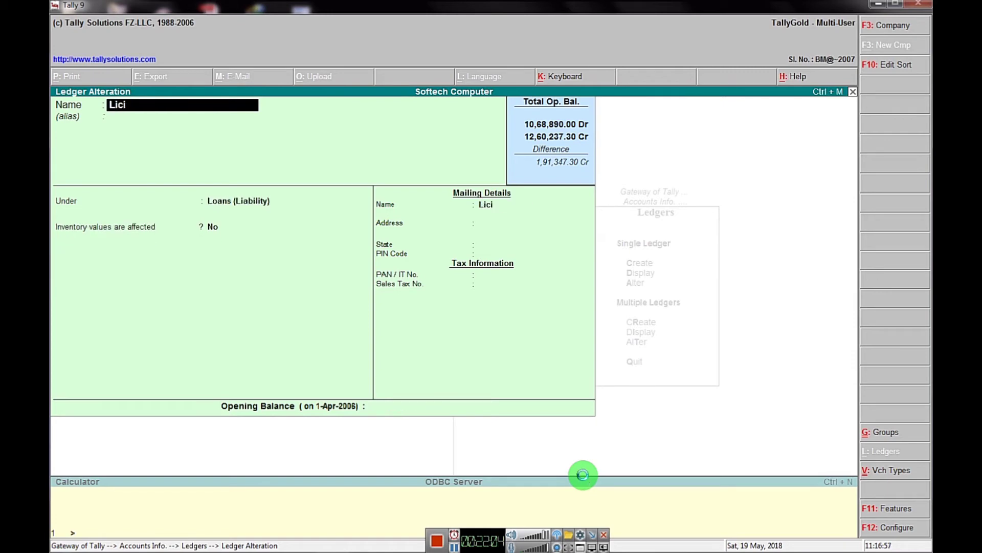
key(Page_Up)
key(Page_Up)
key(Page_Up)
key(Page_Up)
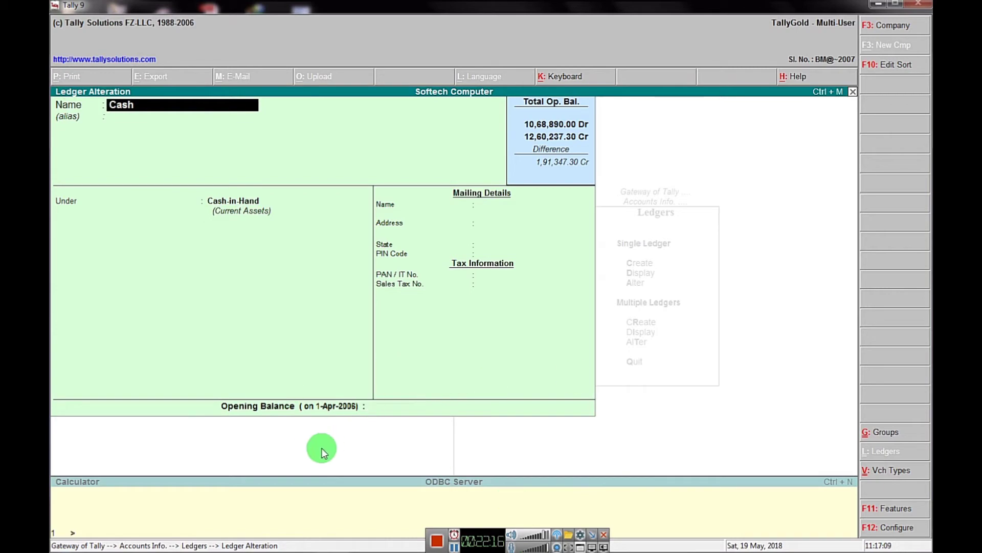
key(Return)
key(Return)
key(Return)
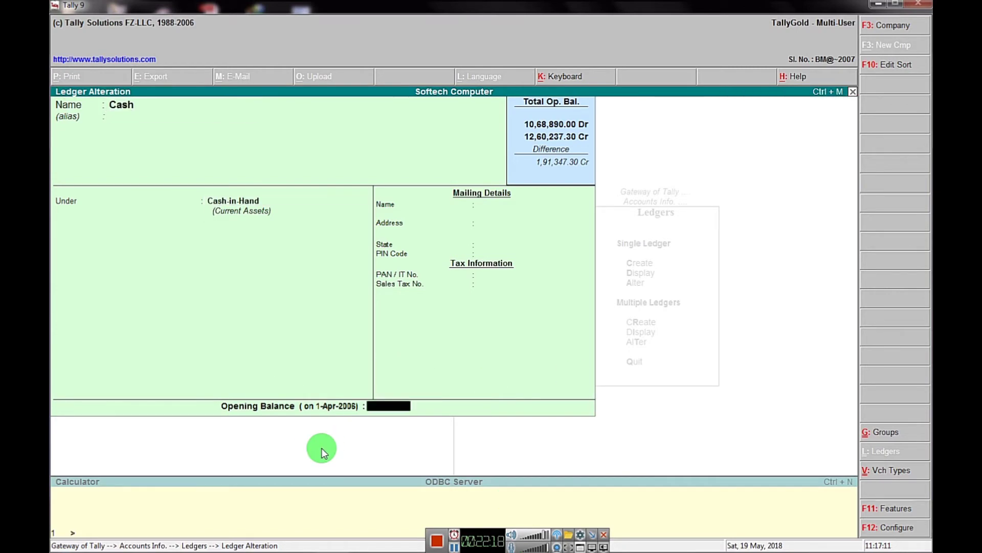
text(77847.3)
key(Return)
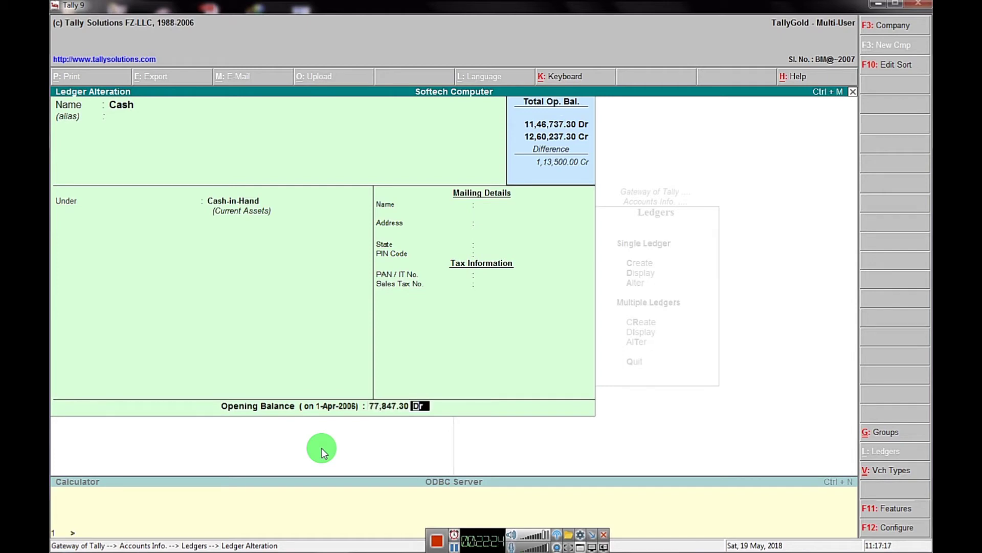
key(Return)
key(Return)
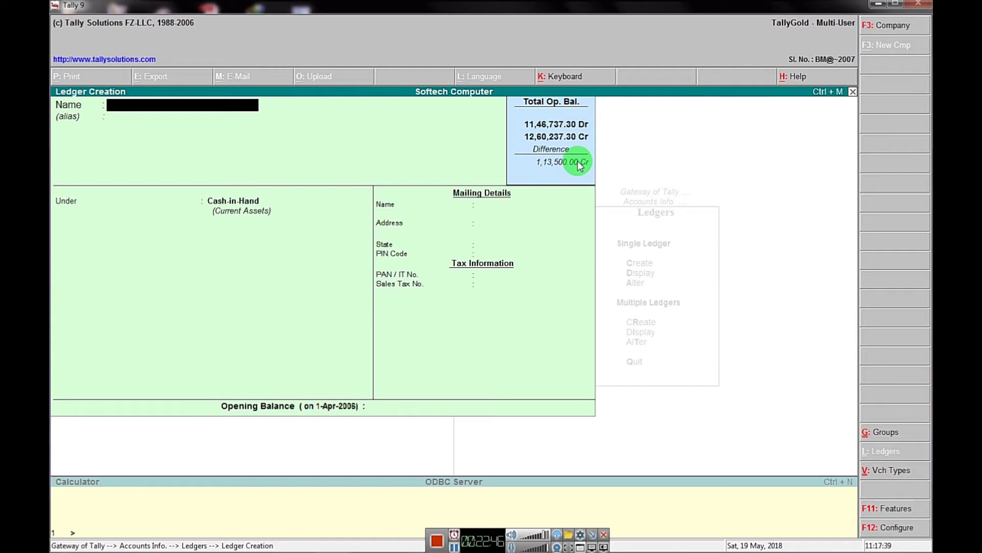
key(Escape)
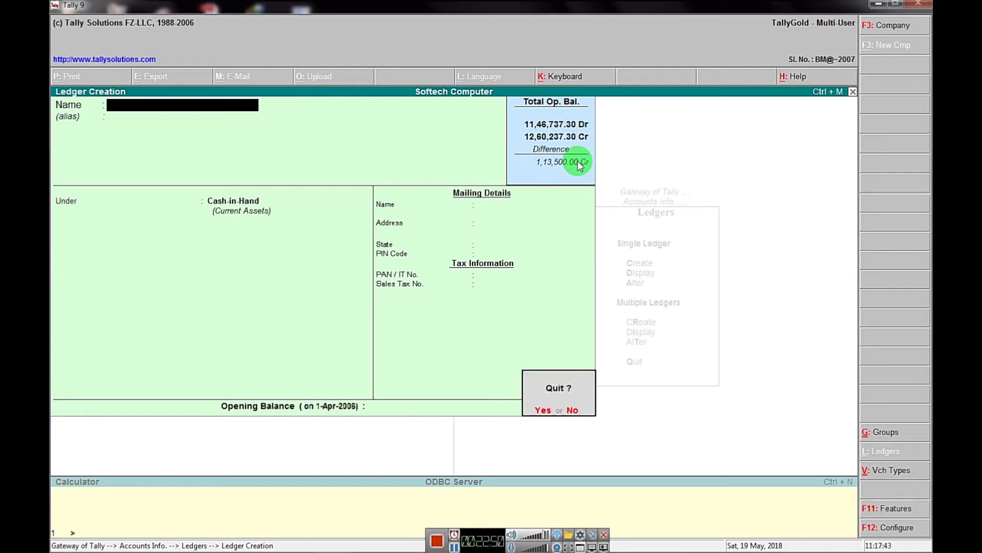
key(y)
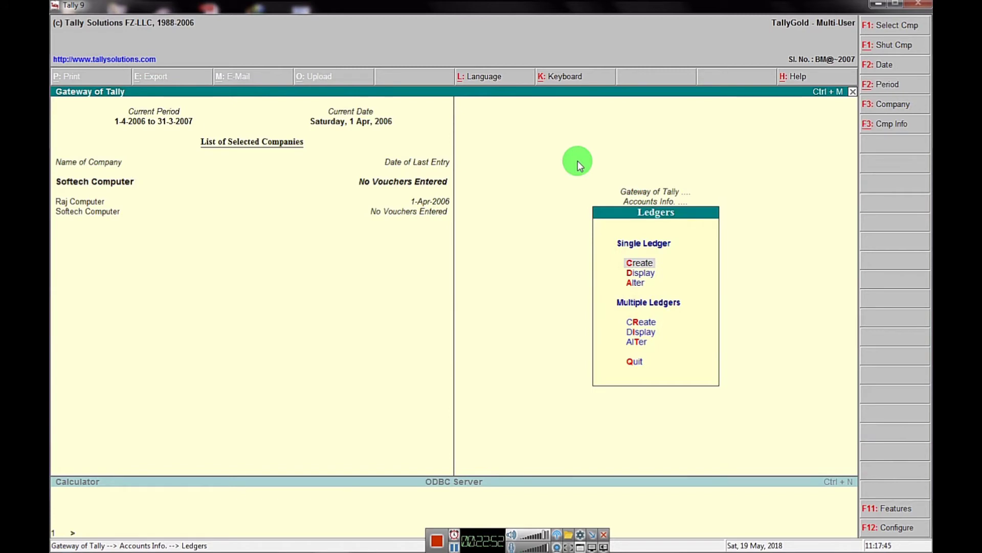
key(Escape)
key(Escape)
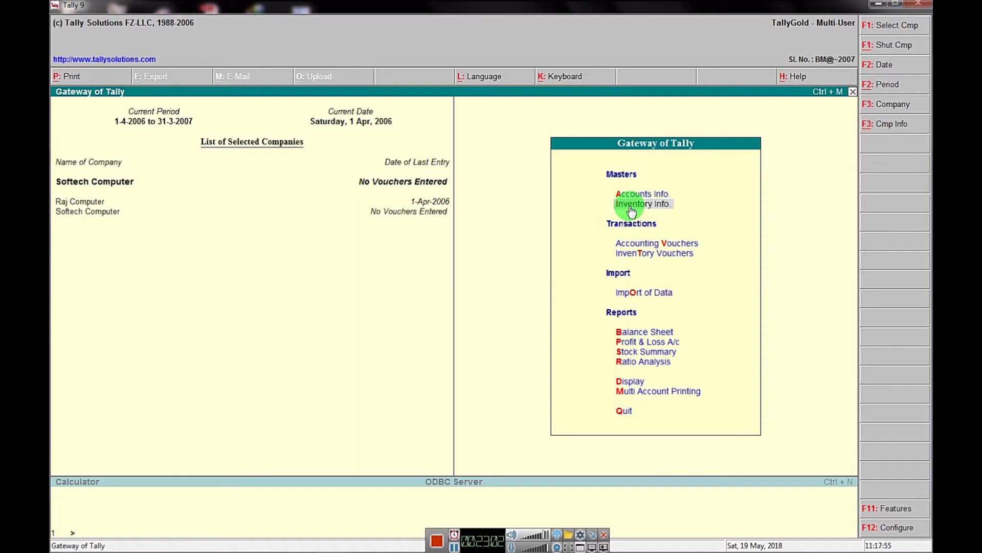
- Create a stock group named Stock A/c under Primary via Inventory Info > Stock Groups
click(654, 211)
click(654, 214)
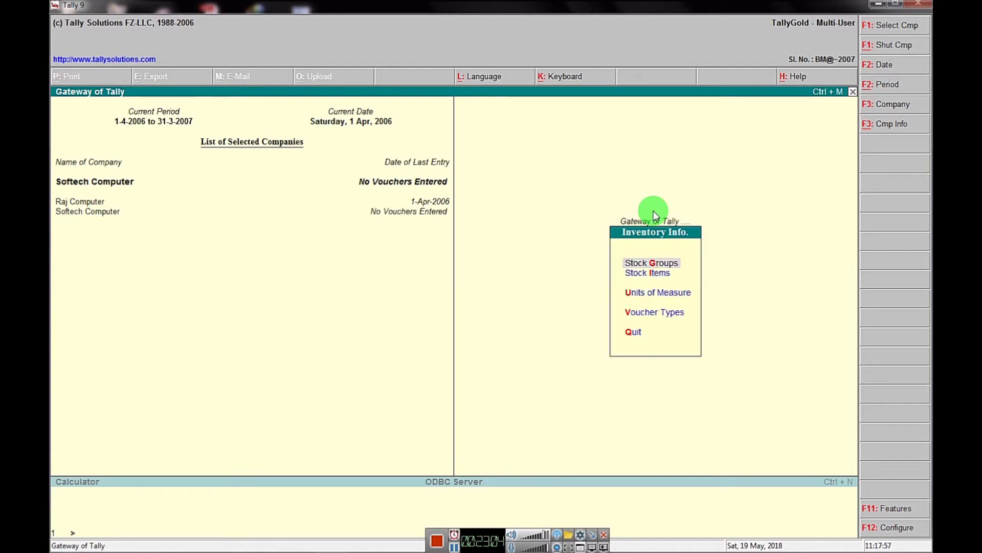
click(655, 263)
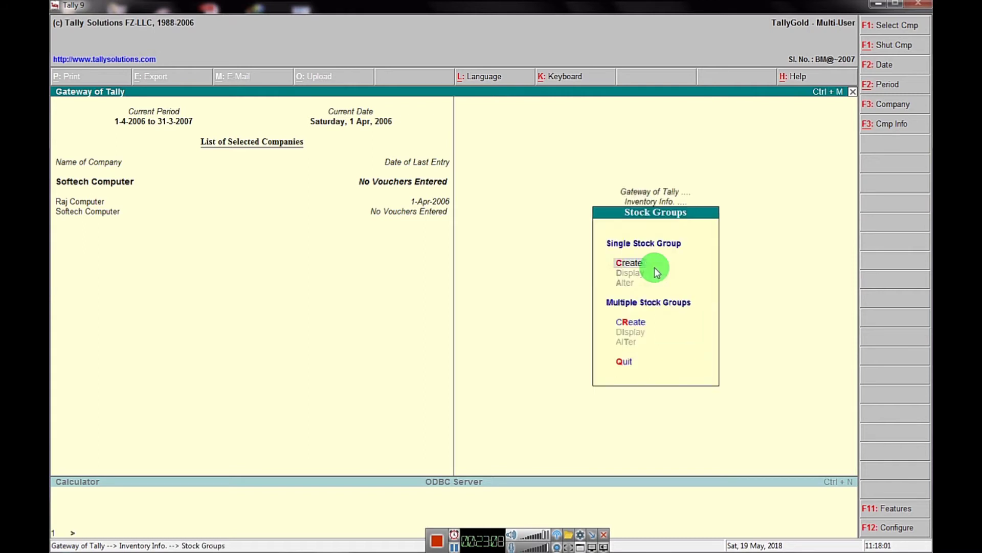
click(655, 268)
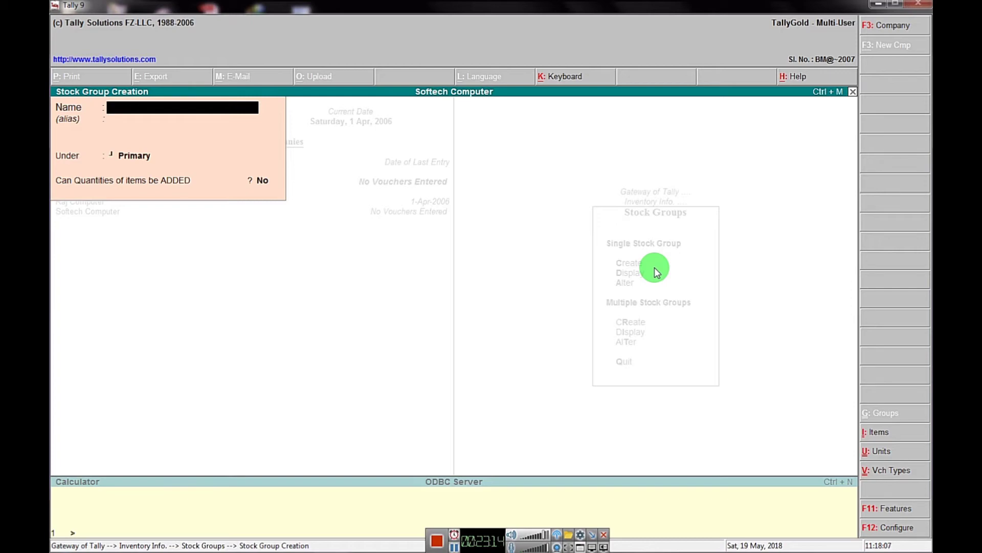
text(Stock a/c)
key(Return)
key(Return)
key(Return)
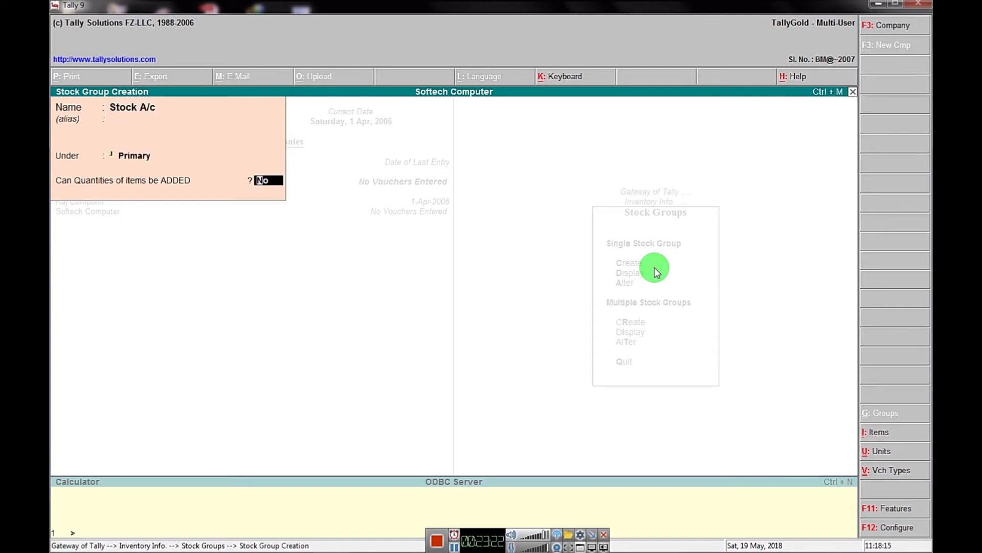
key(Return)
key(Return)
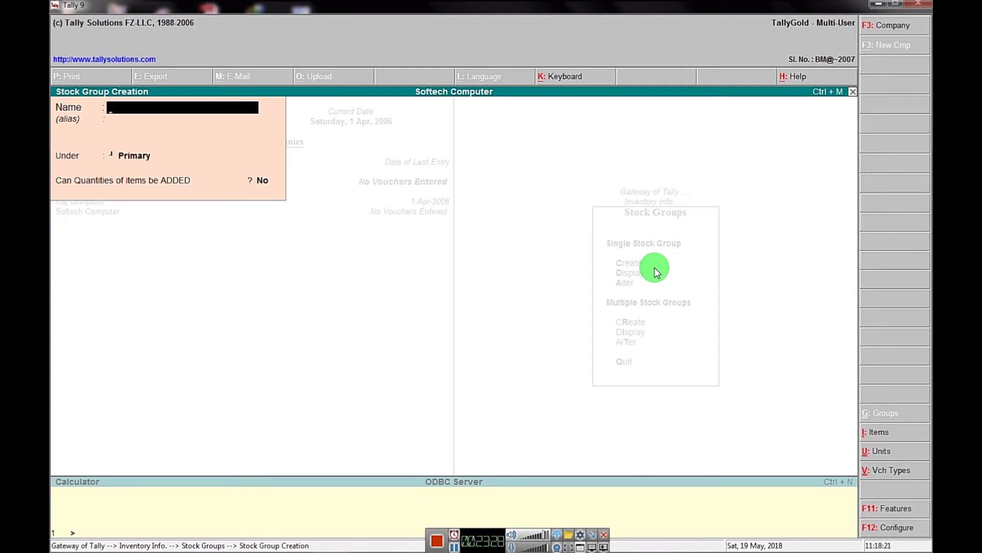
- Quit the blank stock group form and return to the Inventory Info menu
key(Escape)
key(y)
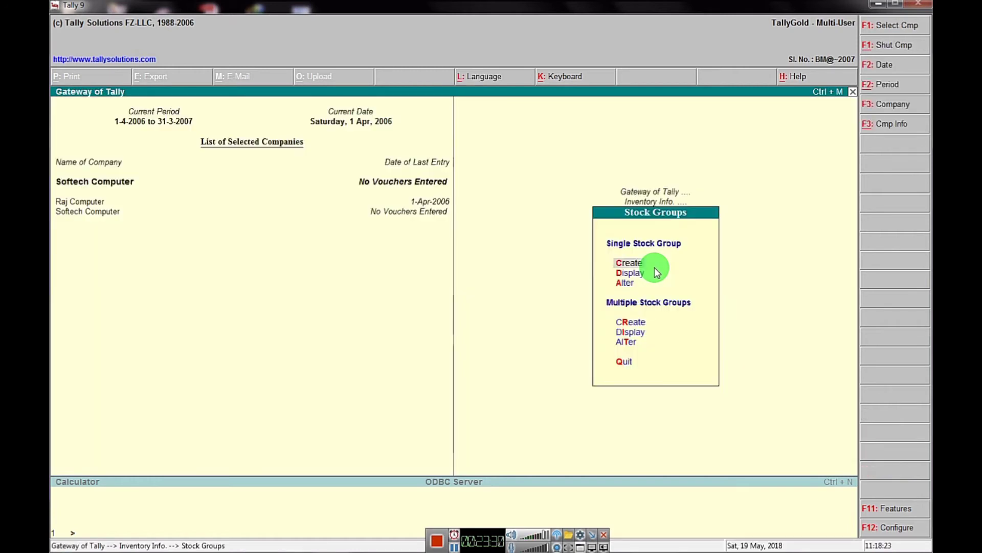
key(Escape)
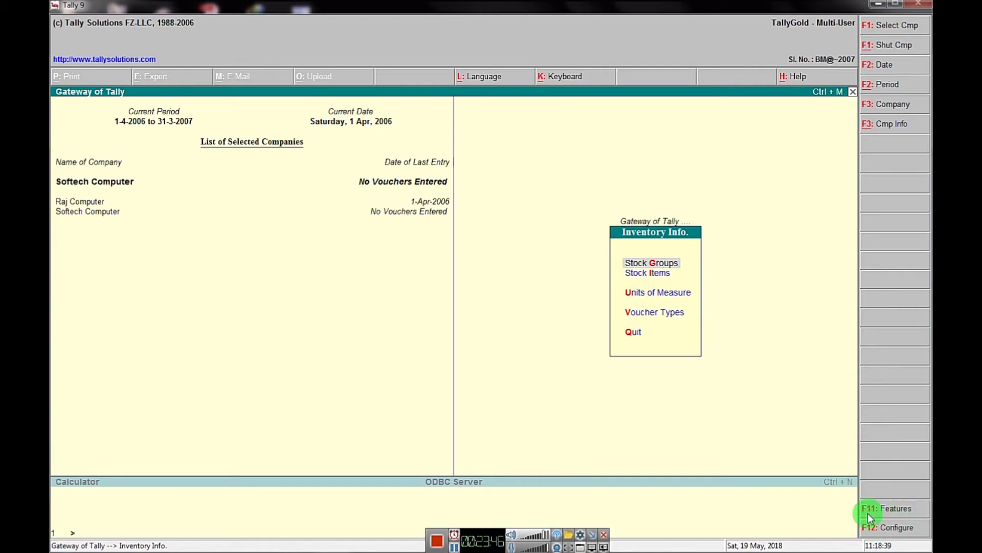
- Open F11 Features > Accounting Features and select Softech Computer as the company
click(897, 509)
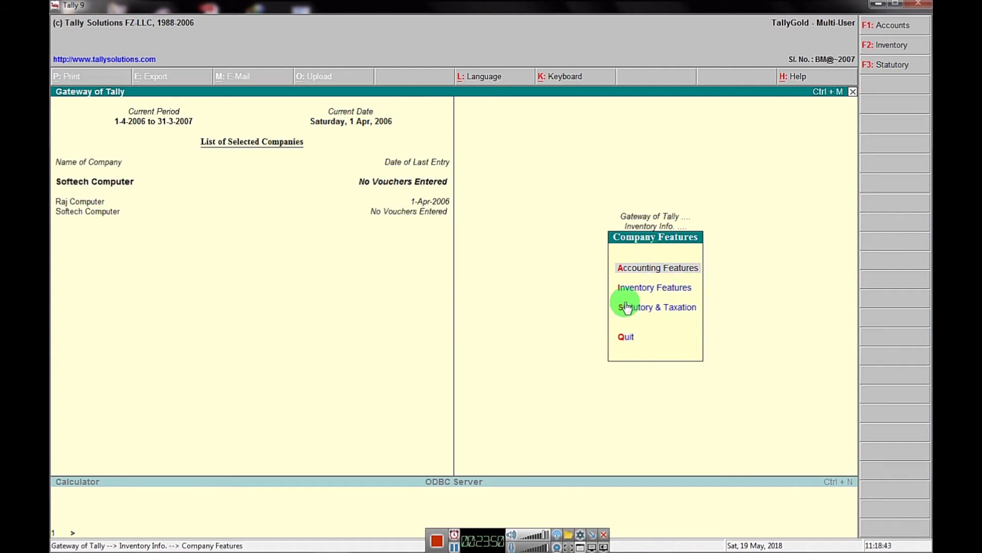
click(672, 276)
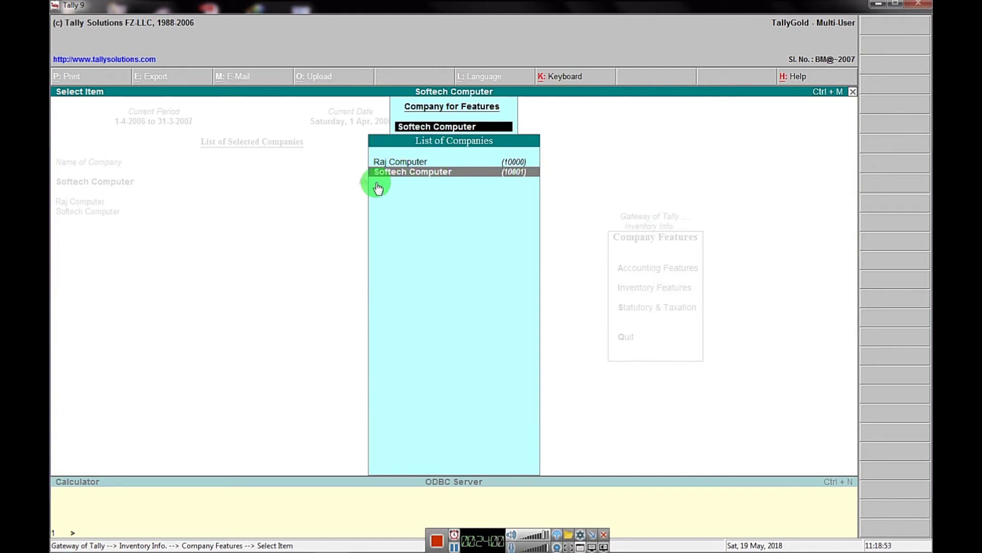
click(427, 174)
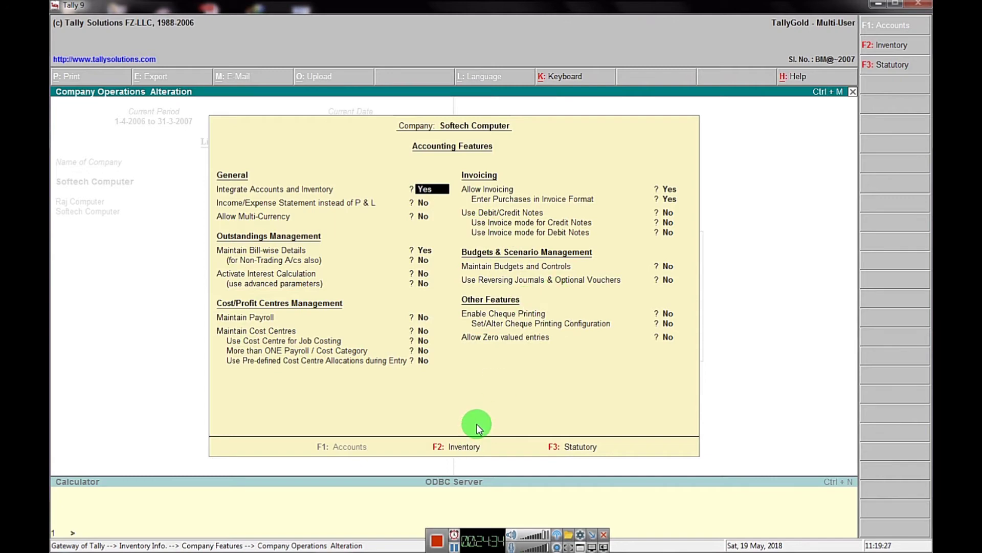
- Turn on Maintain Stock Categories in the F2 Inventory Features and save the change
key(F2)
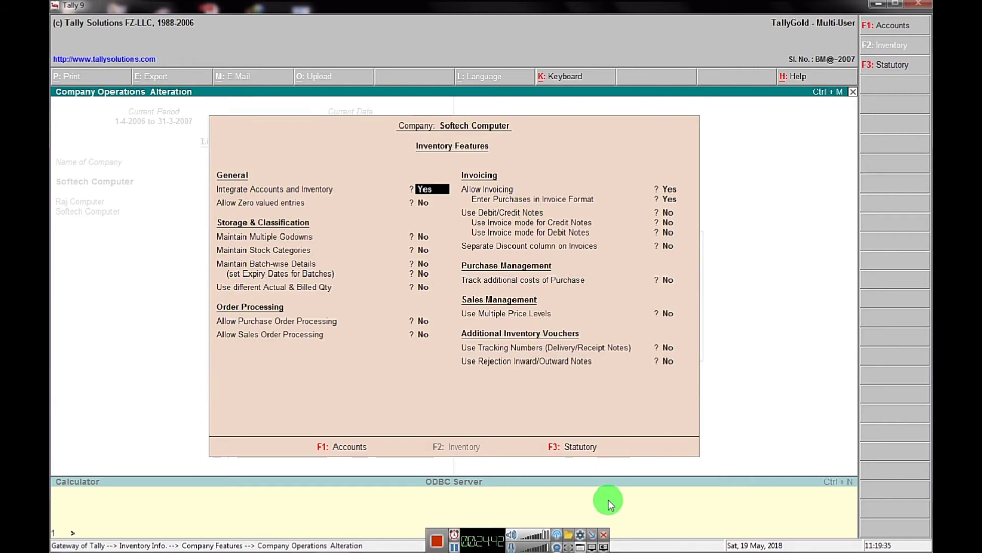
key(F3)
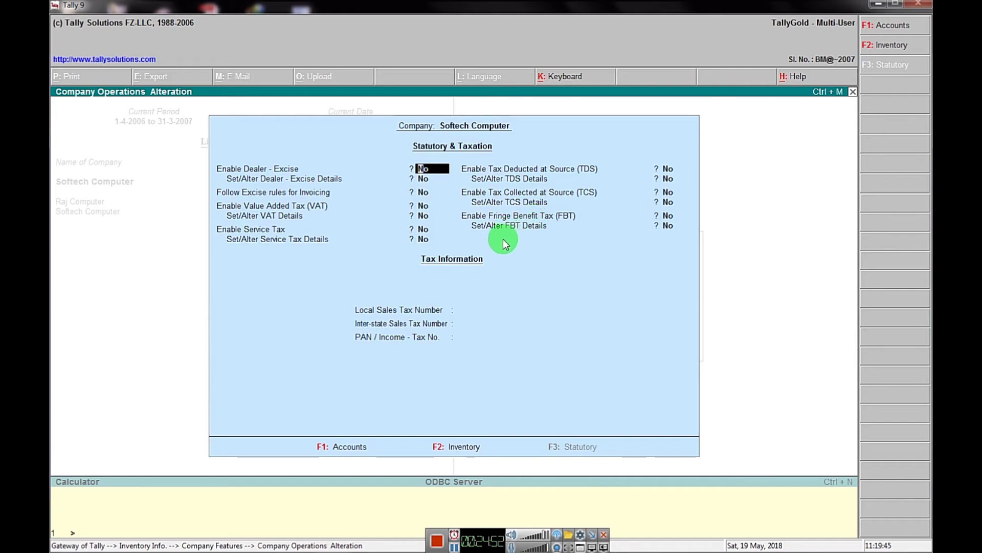
key(F2)
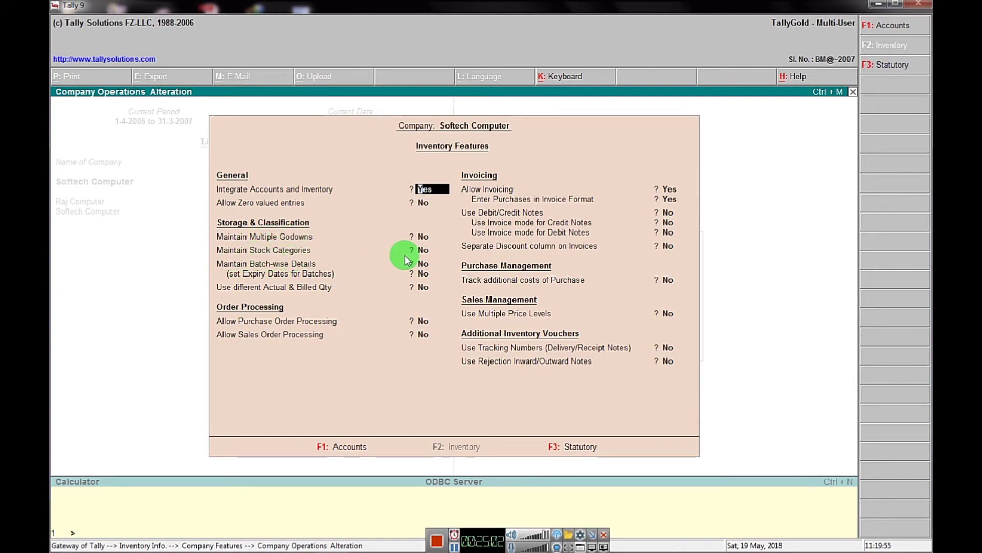
click(426, 250)
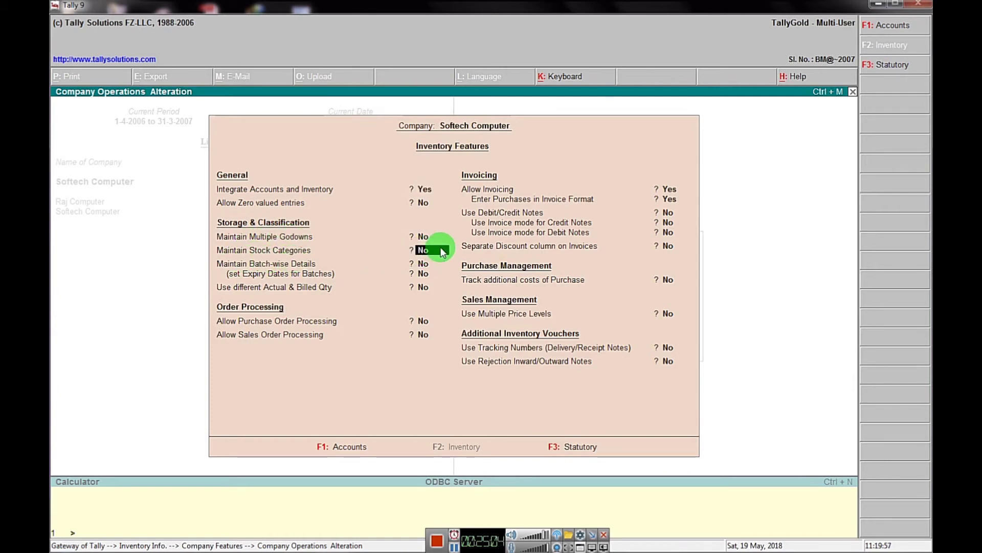
text(y)
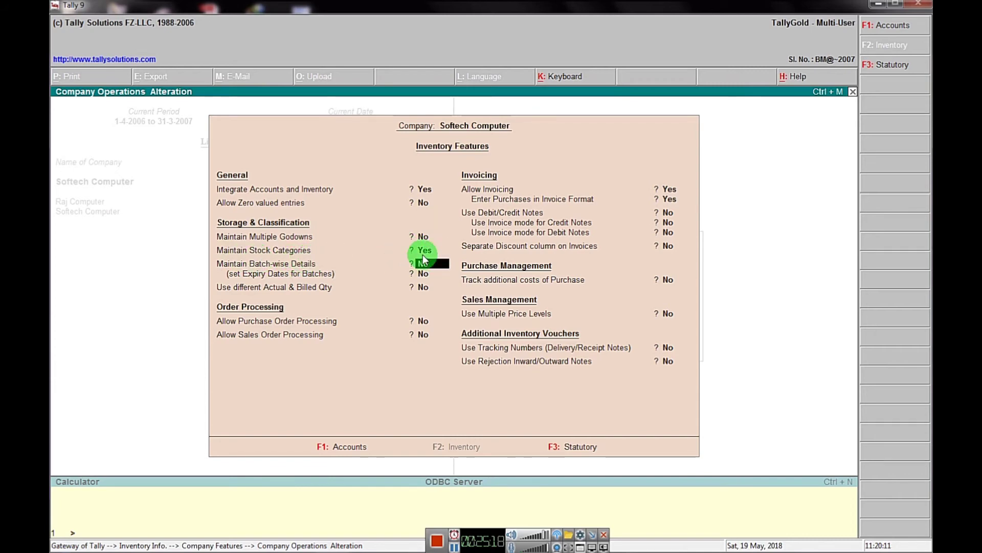
key(Return)
key(Return)
key(Return)
key(Return)
key(Return)
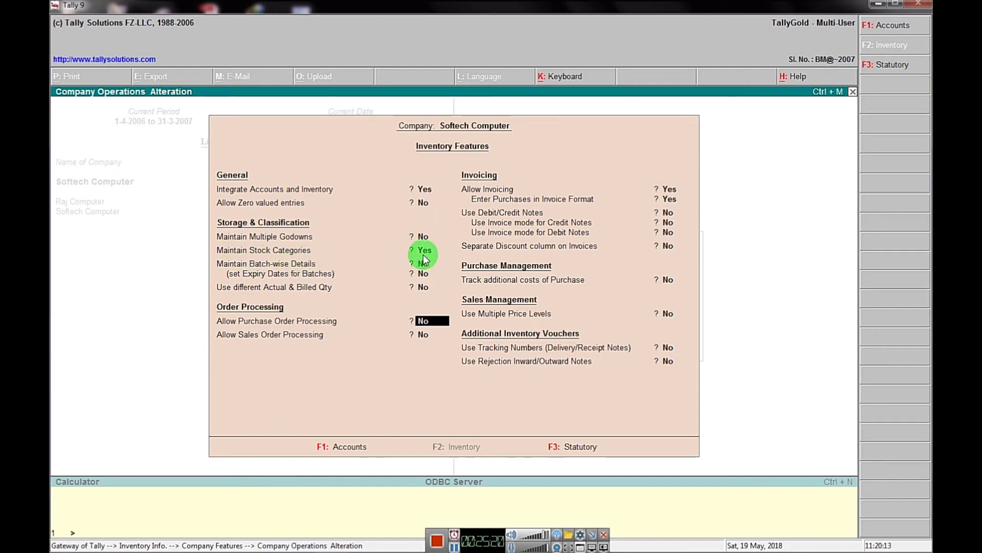
key(Return)
key(Return)
key(Return)
key(Return)
key(Return)
key(Return)
key(Return)
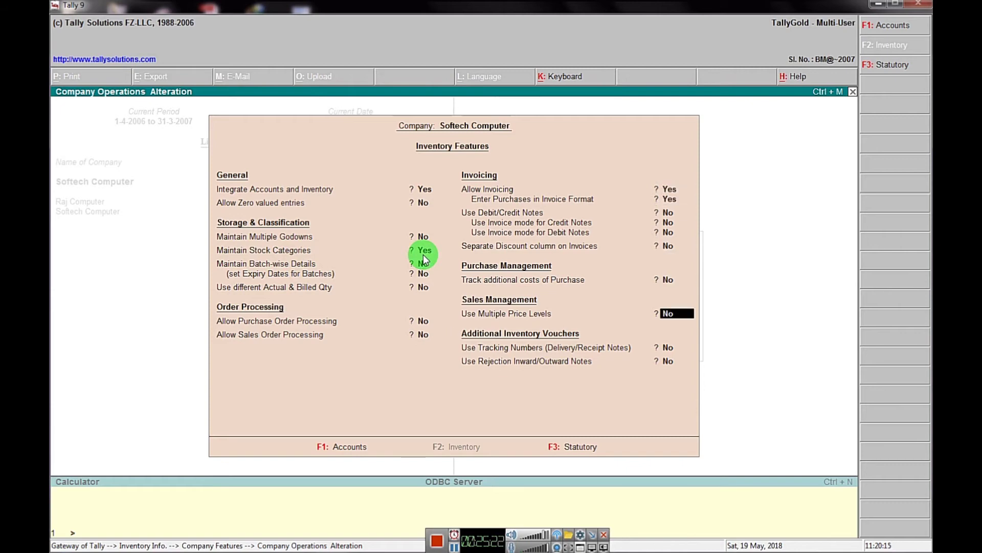
click(423, 254)
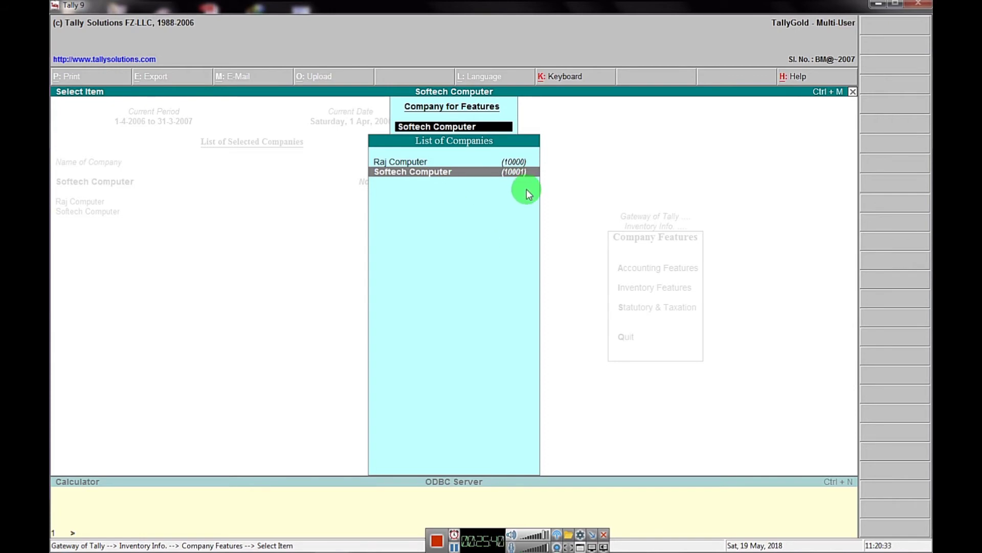
- Open the Stock Category creation form from Inventory Info
key(Escape)
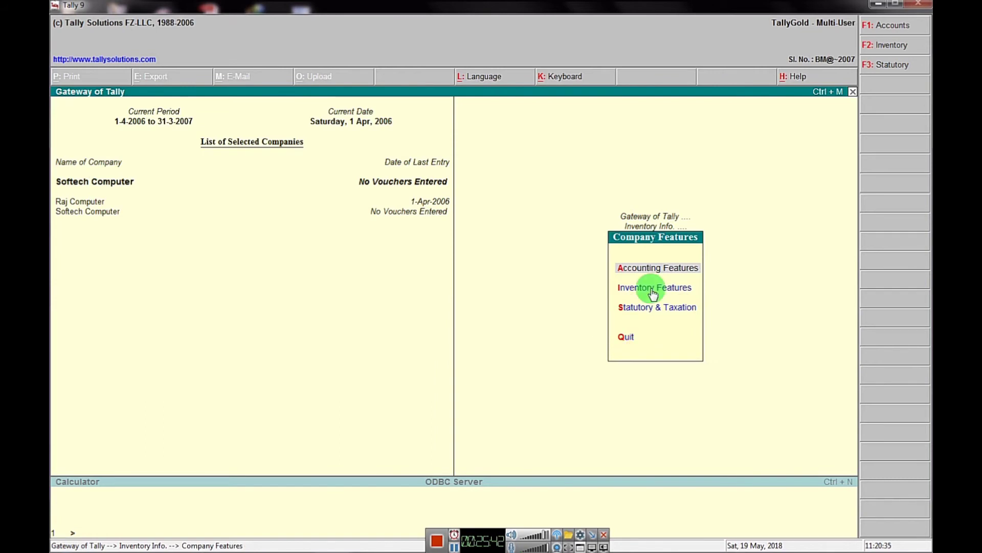
key(Escape)
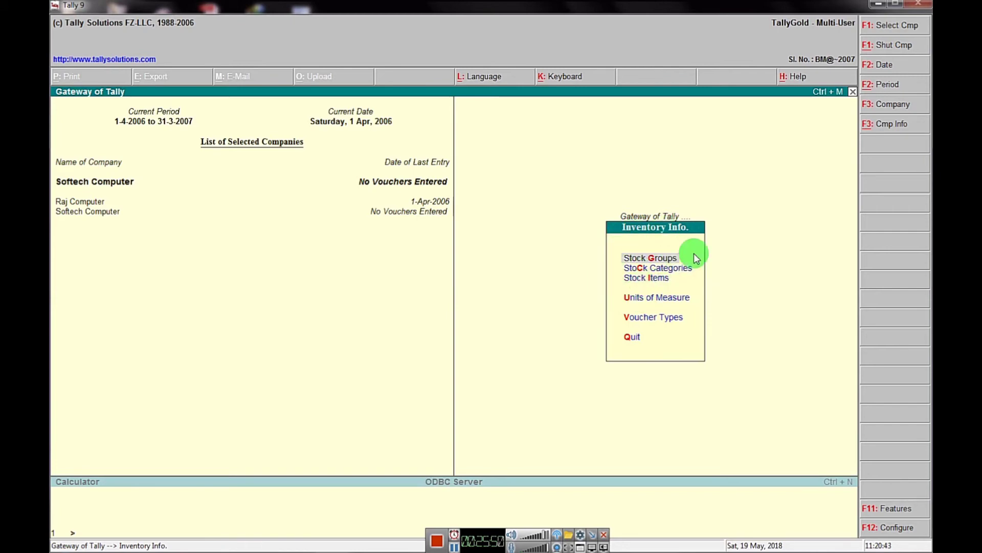
click(661, 273)
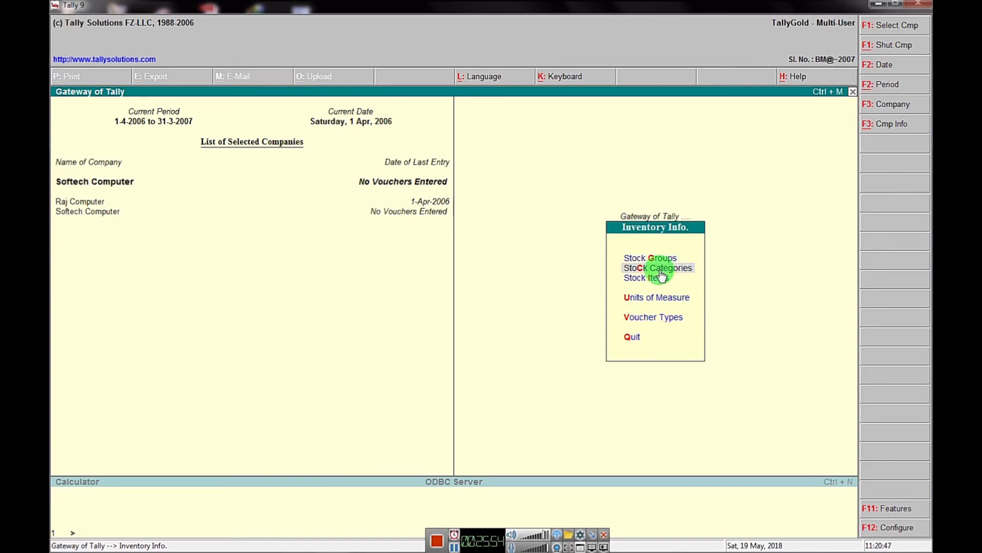
click(661, 271)
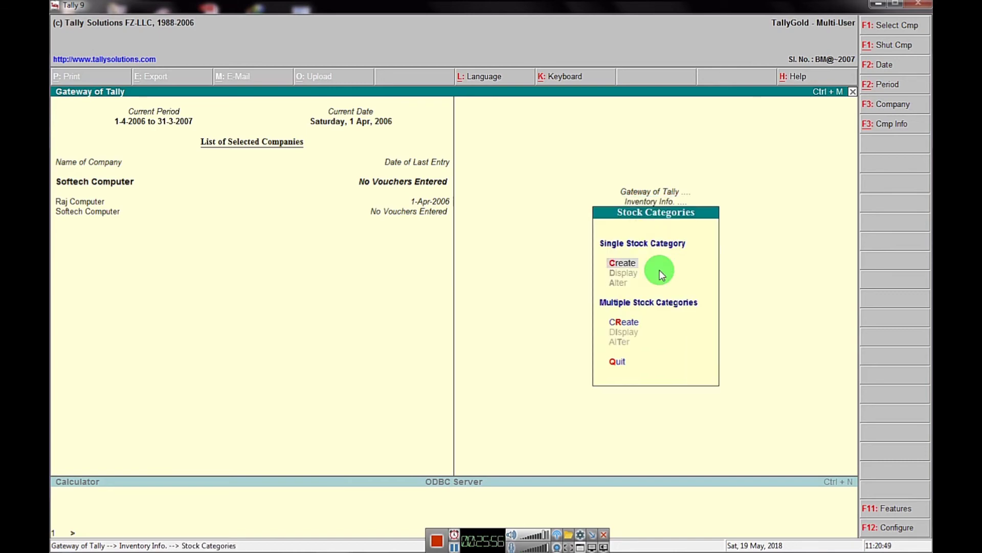
click(659, 269)
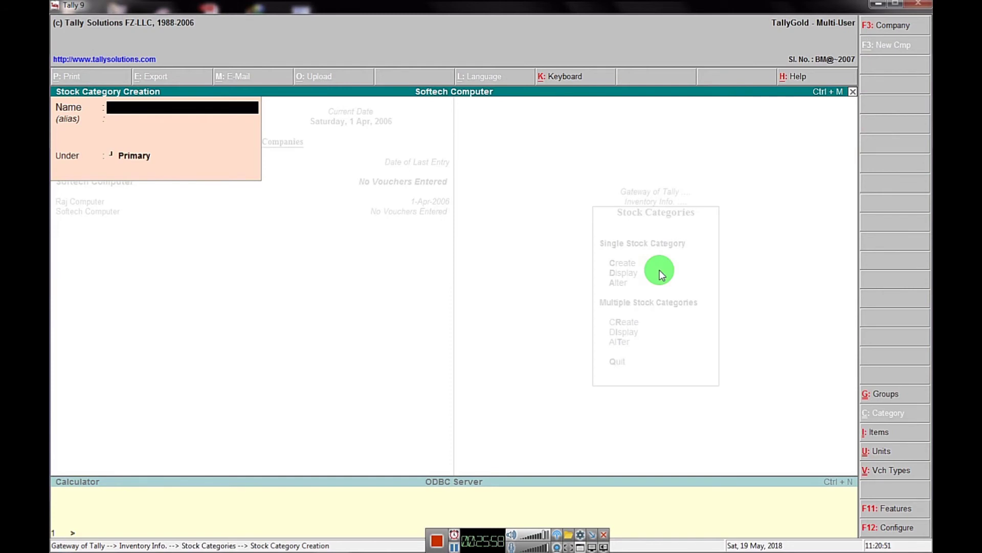
- Save stock category Rod under Primary, then name the next category Cement A/c
text(Rod)
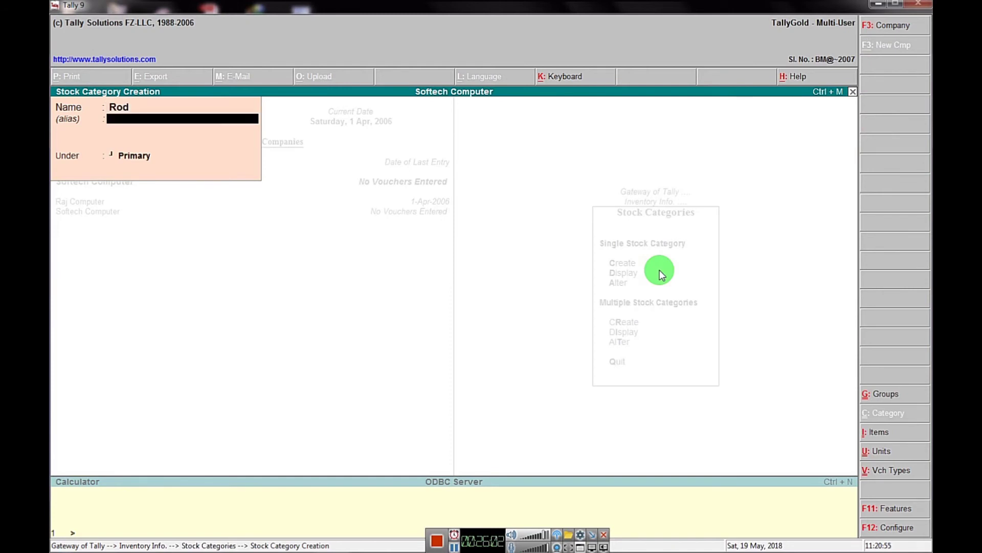
key(Return)
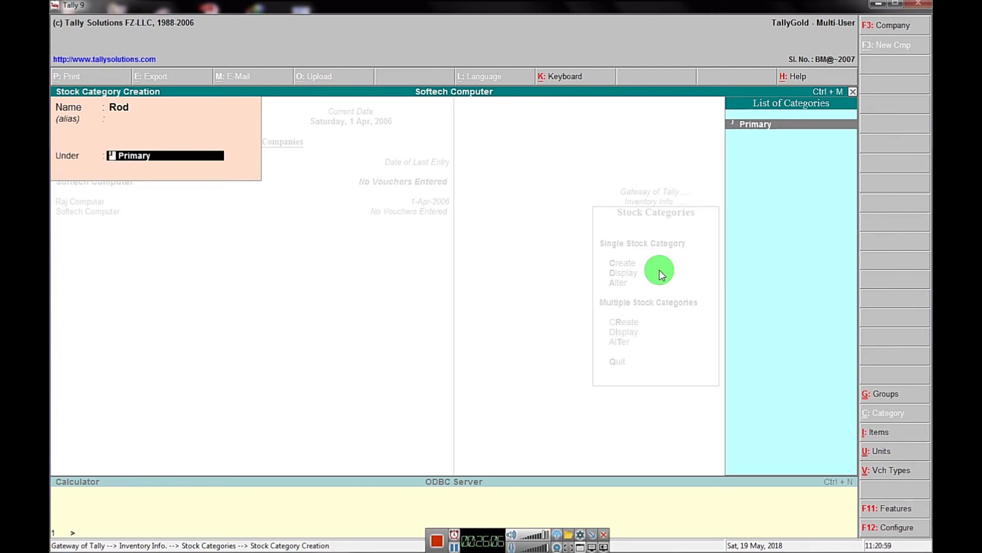
key(Return)
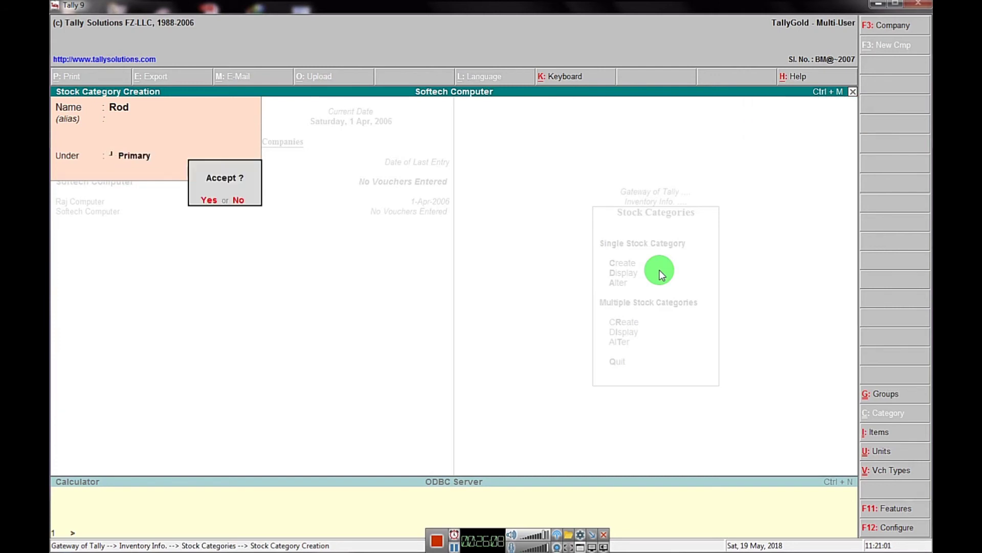
key(Return)
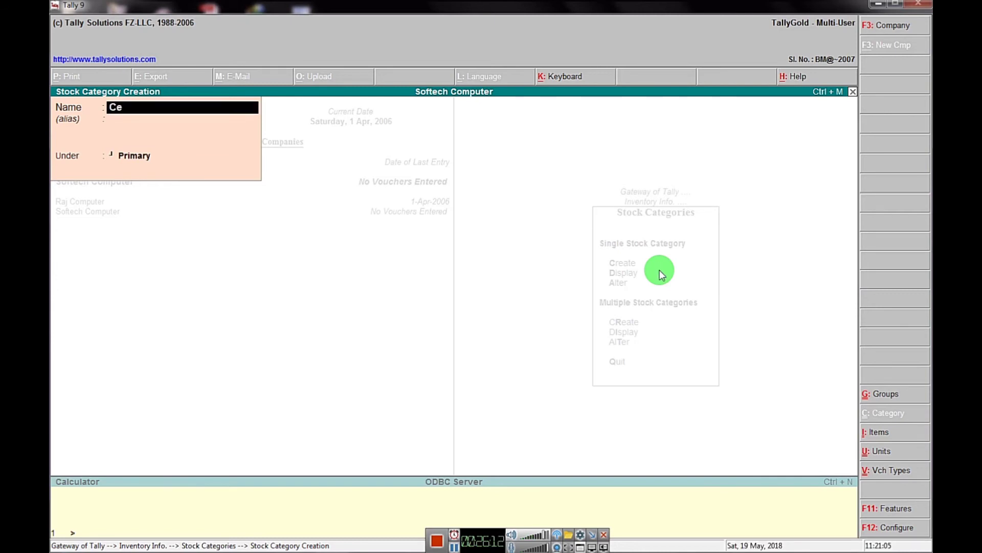
text(Cement a/c)
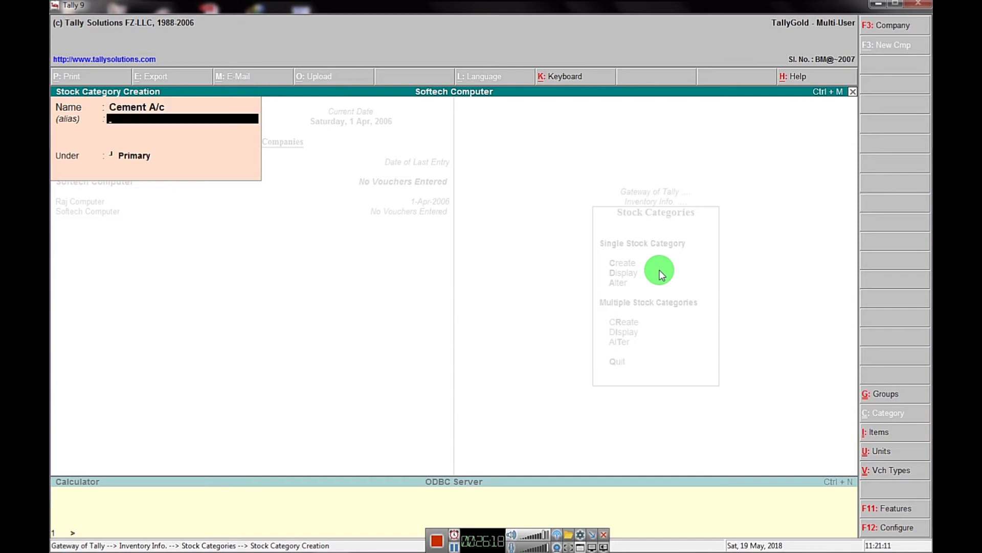
key(Return)
key(Return)
key(Return)
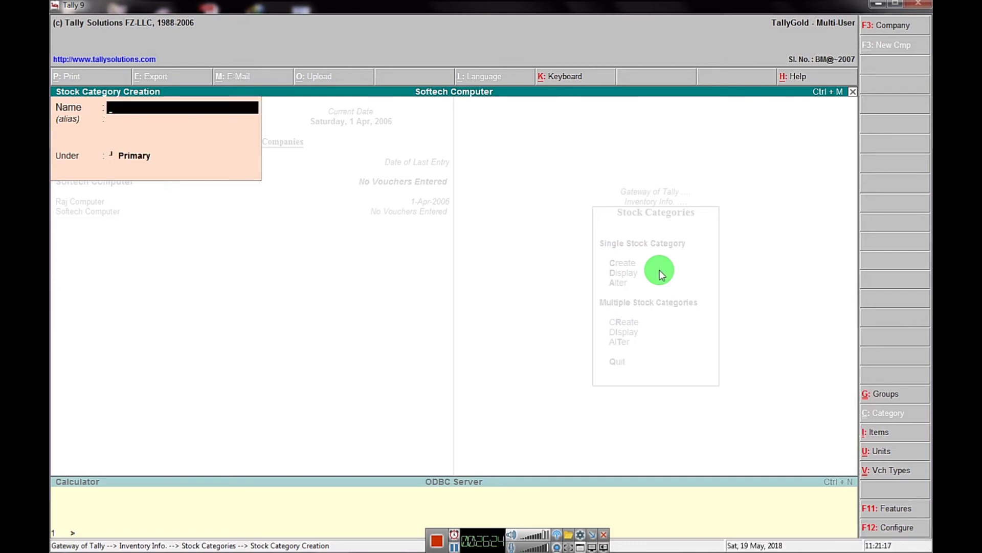
- Quit the blank category form and start a new single stock item named Rod
key(Escape)
key(Return)
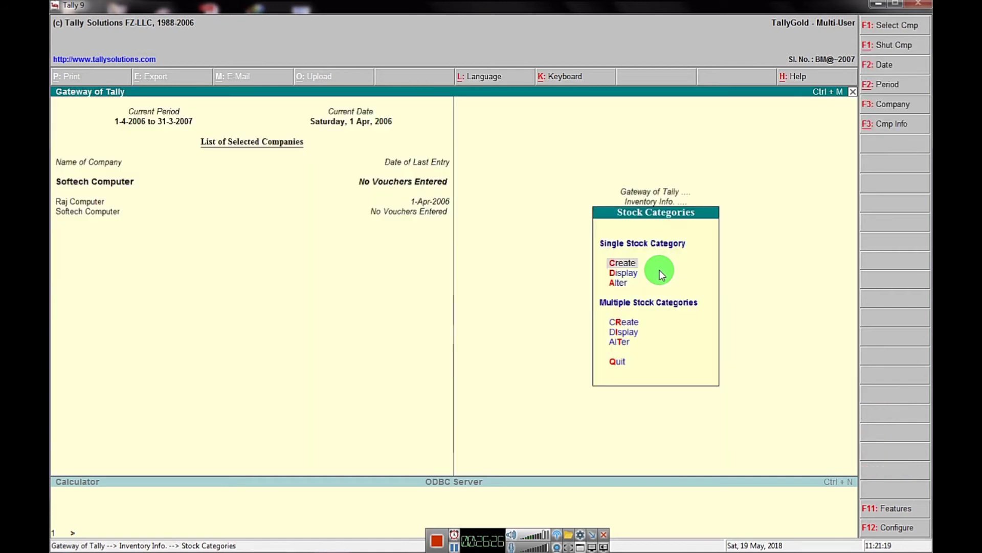
key(Escape)
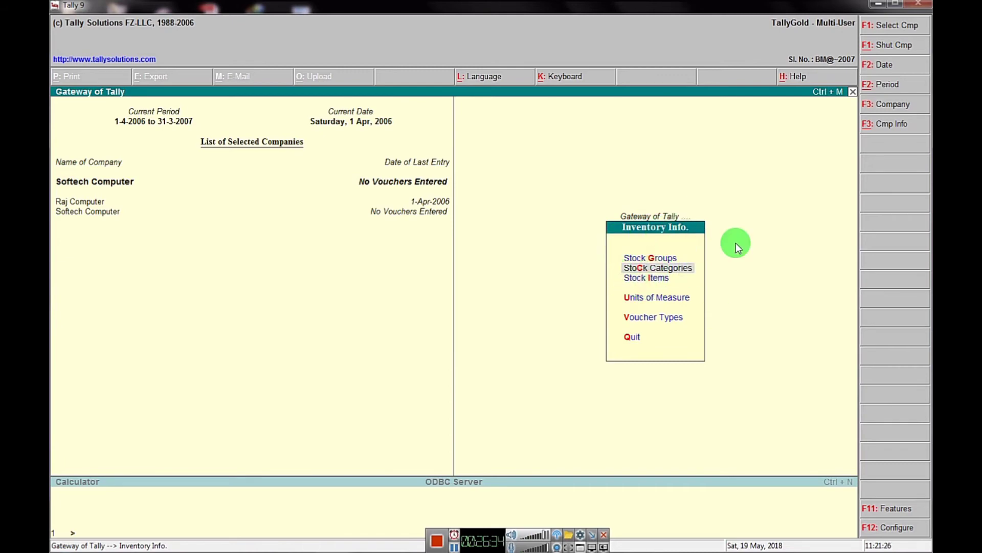
click(635, 283)
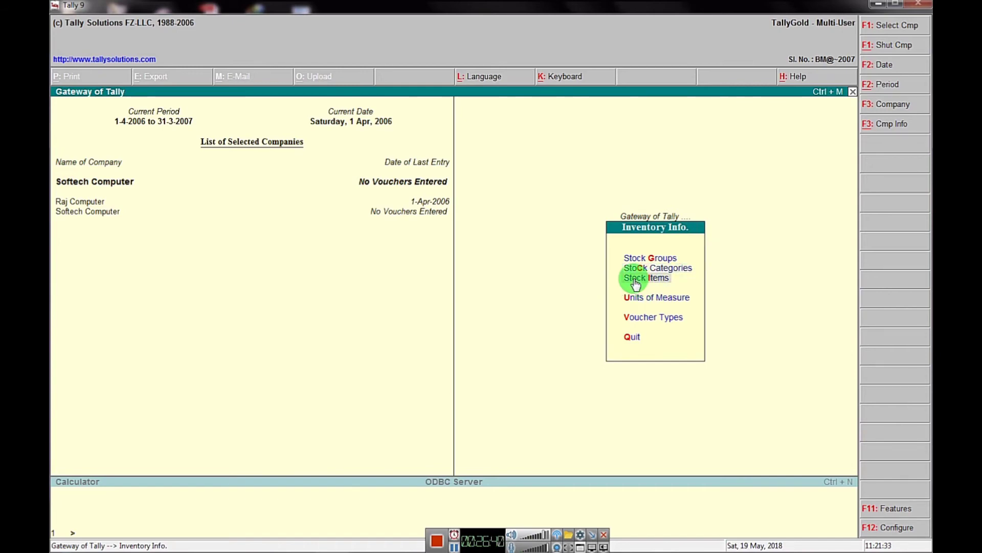
click(635, 283)
key(Return)
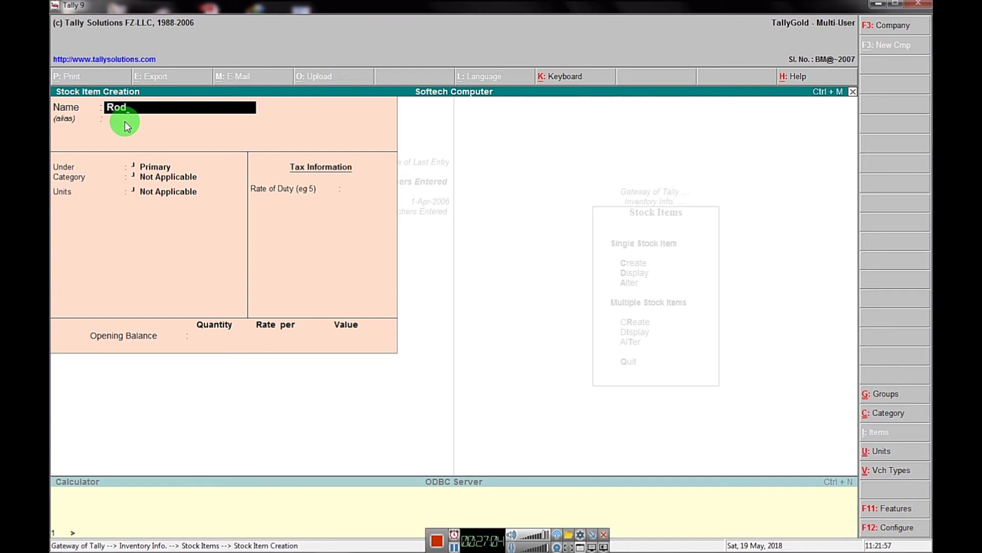
- Set Rod's group to Stock A/c and category to Rod, and begin a new unit
key(Return)
key(Down)
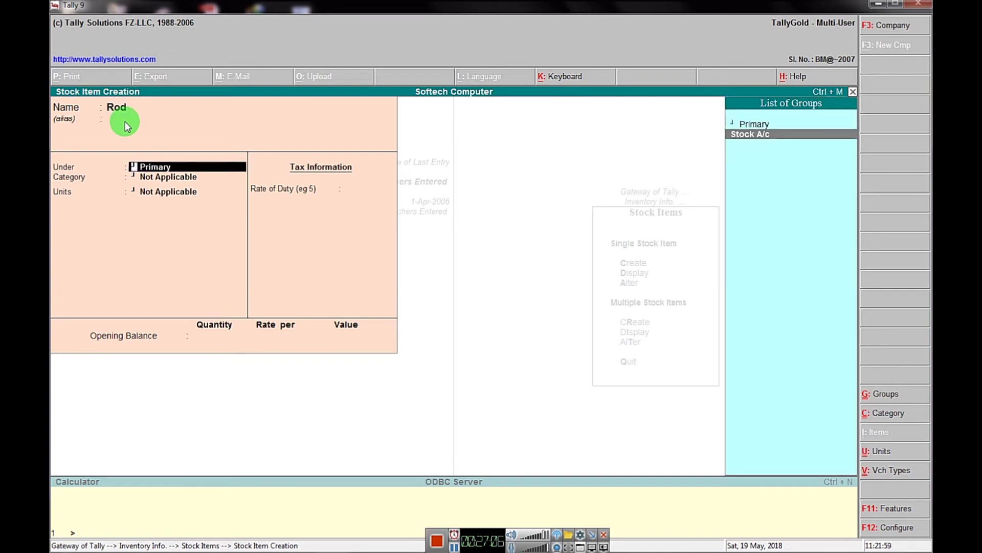
key(Return)
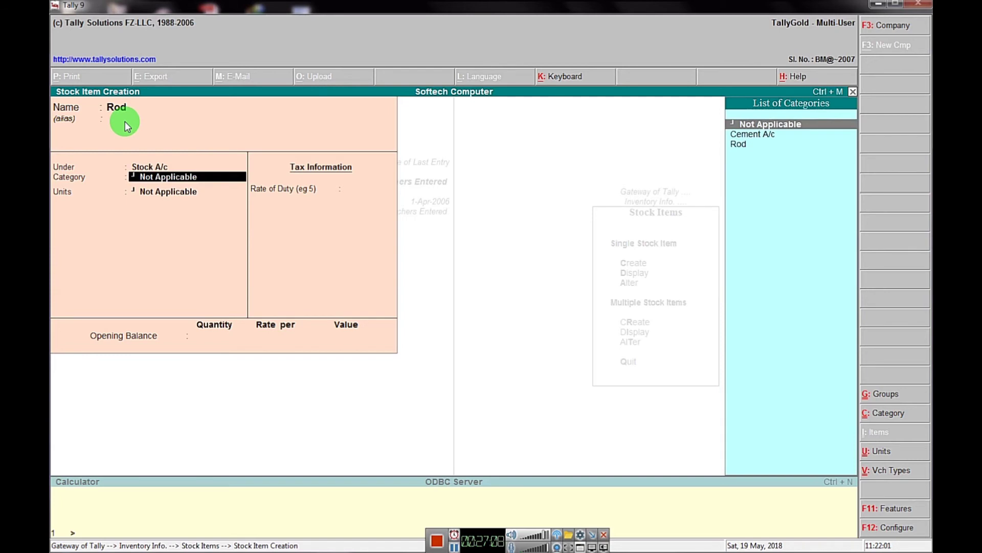
key(Down)
key(Down)
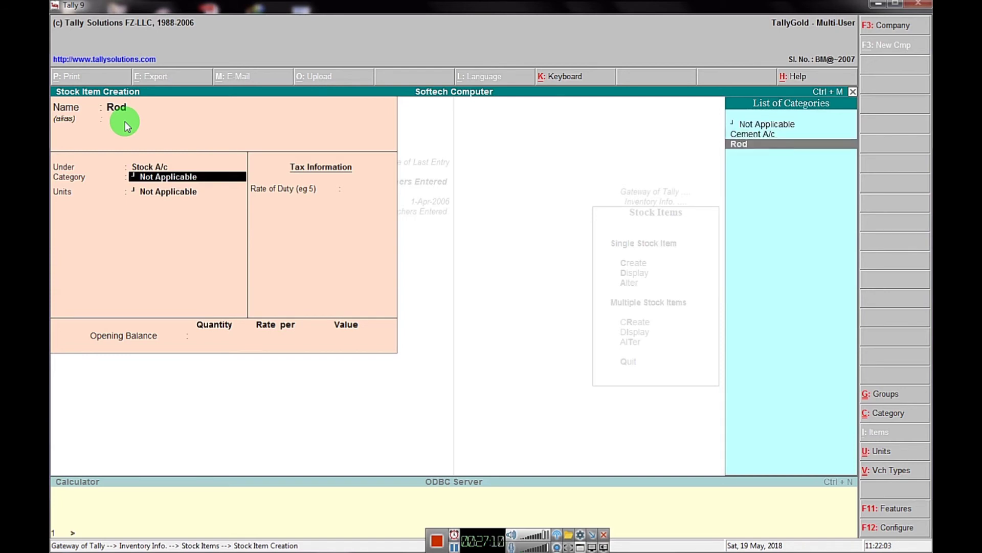
key(Return)
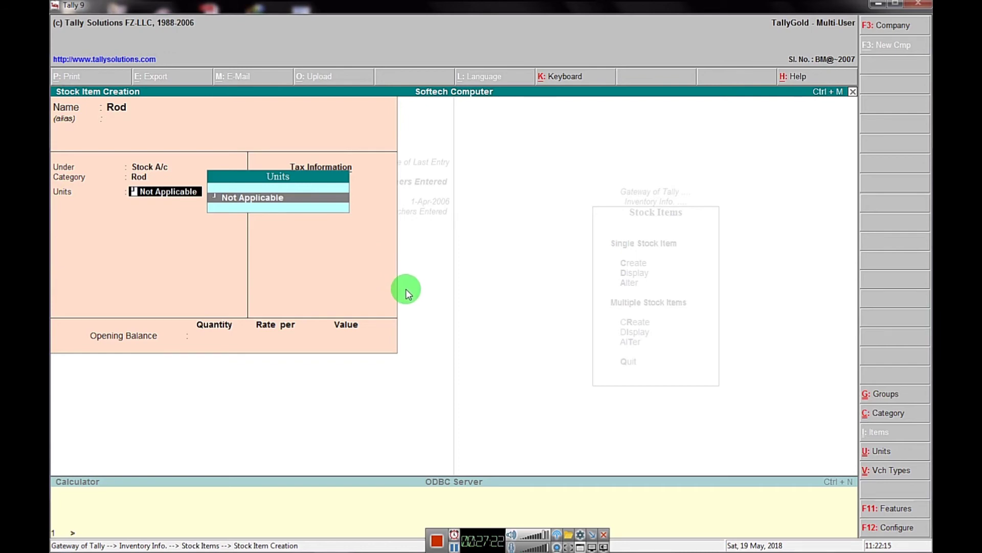
key(alt+c)
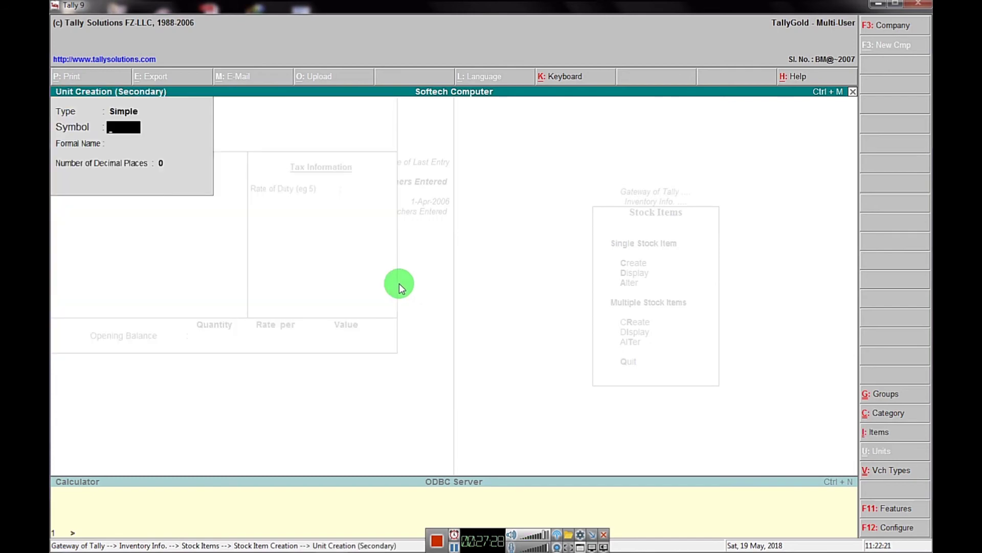
- Create the unit kg with formal name Kilo Gram
text(kg)
key(Return)
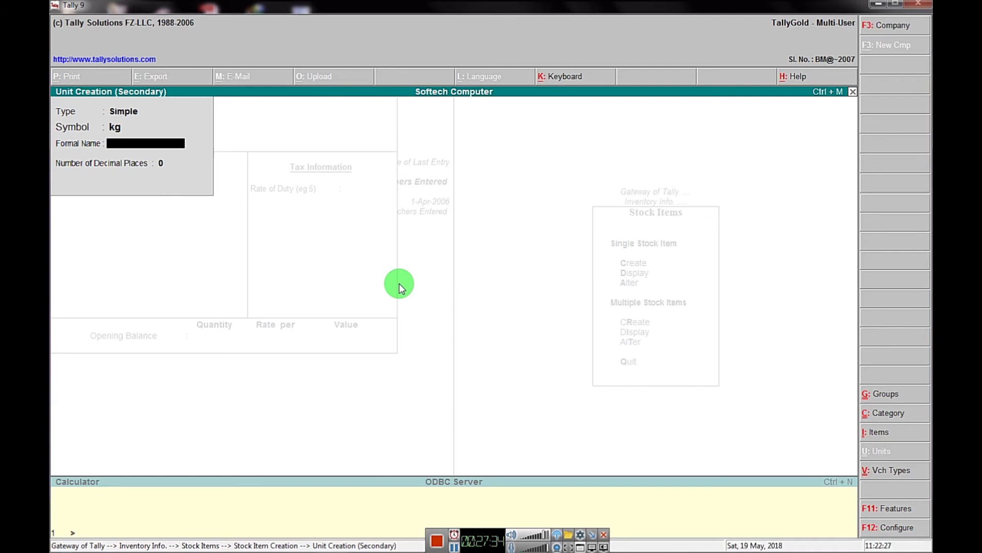
text(Kilo Gram)
key(Return)
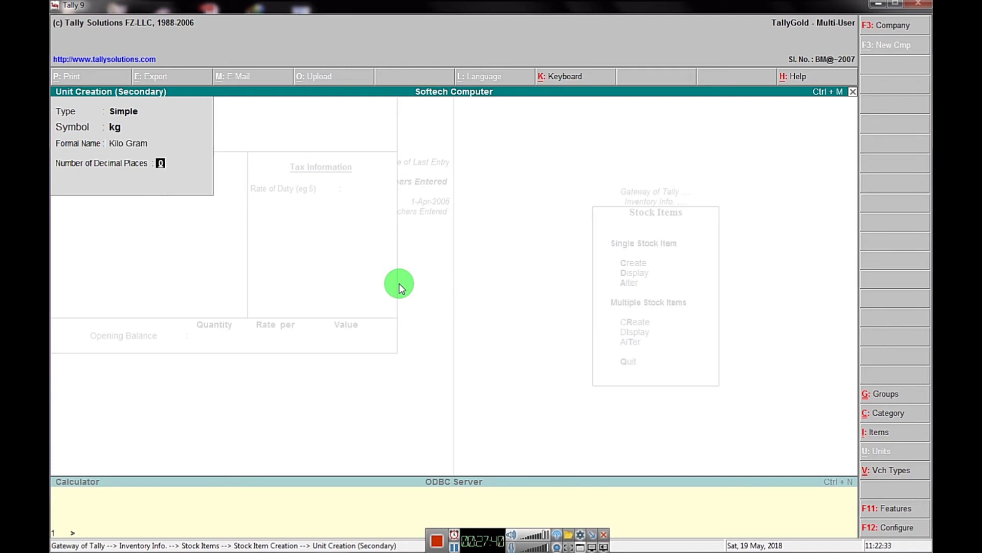
key(Return)
key(Return)
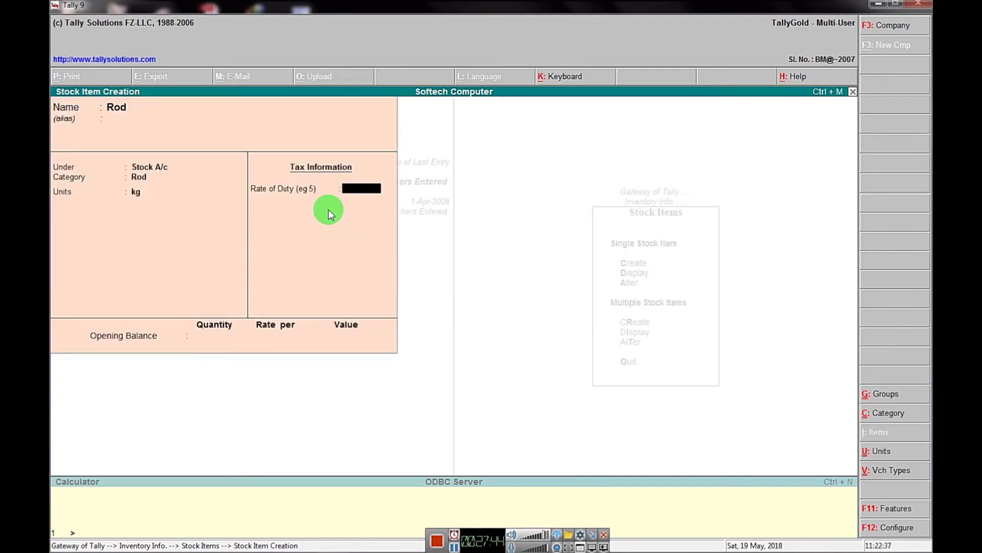
- Save Rod with duty 0 and opening balance 650 kg at 24.00
key(Return)
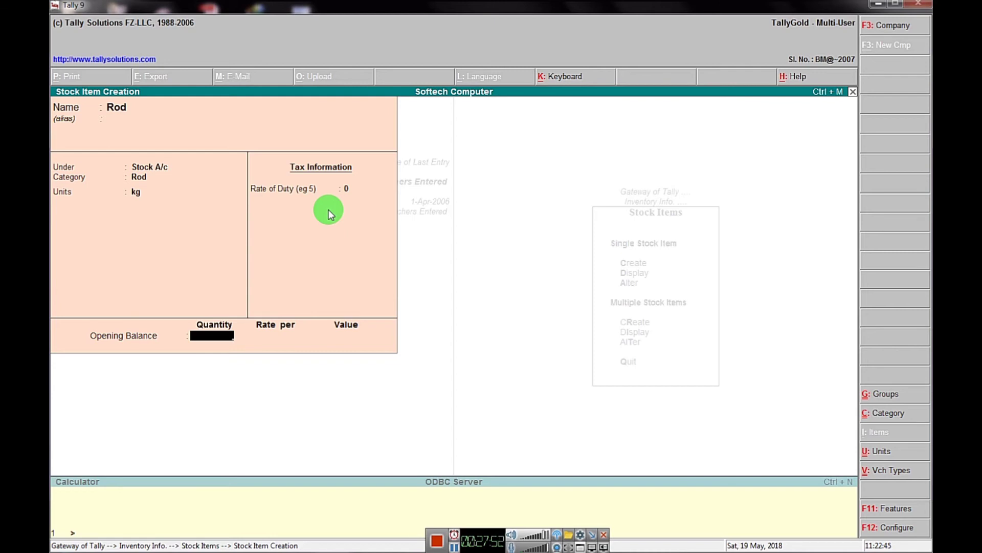
text(650)
key(Return)
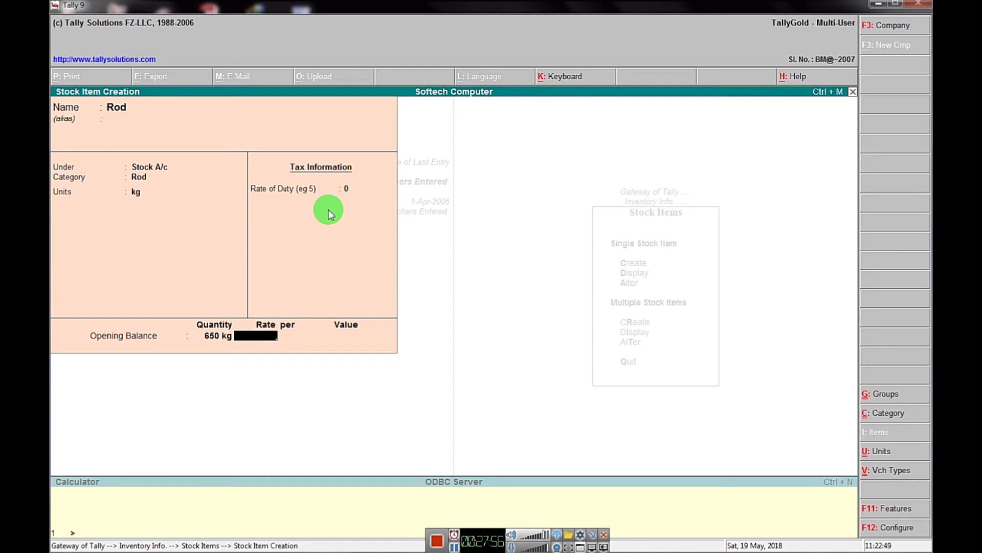
text(24)
key(Return)
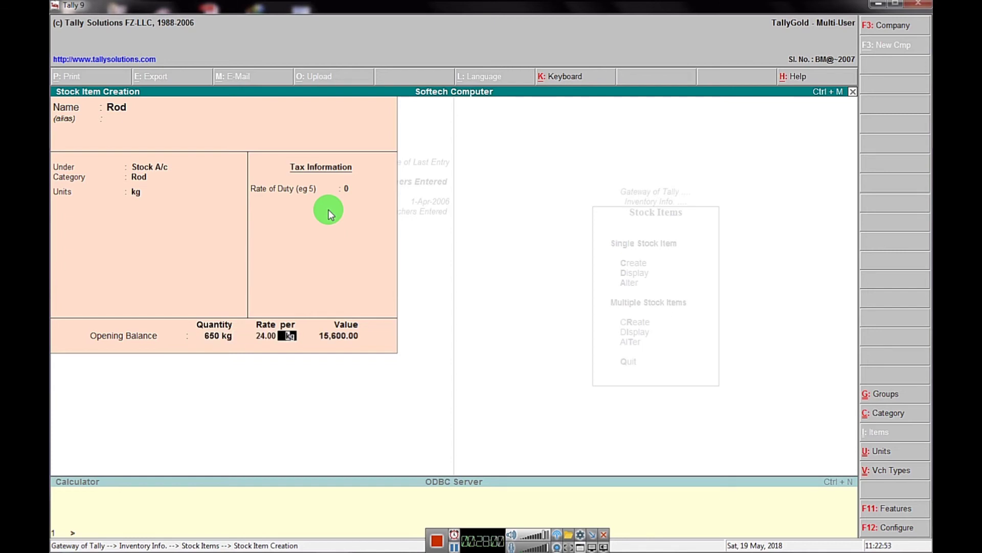
key(Return)
key(Return)
key(Return)
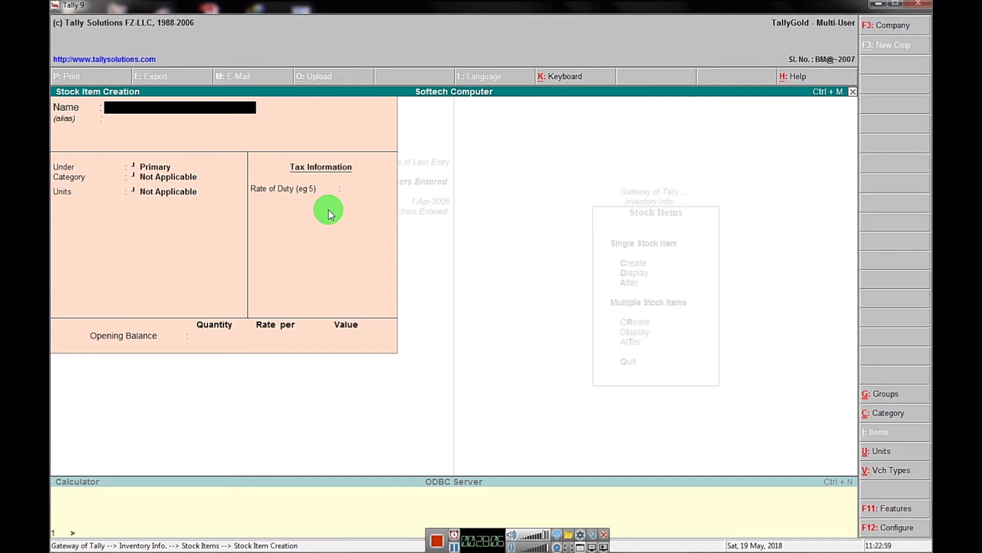
- Name the new item Cement, under Stock A/c with category Cement A/c
text(Cement)
key(Return)
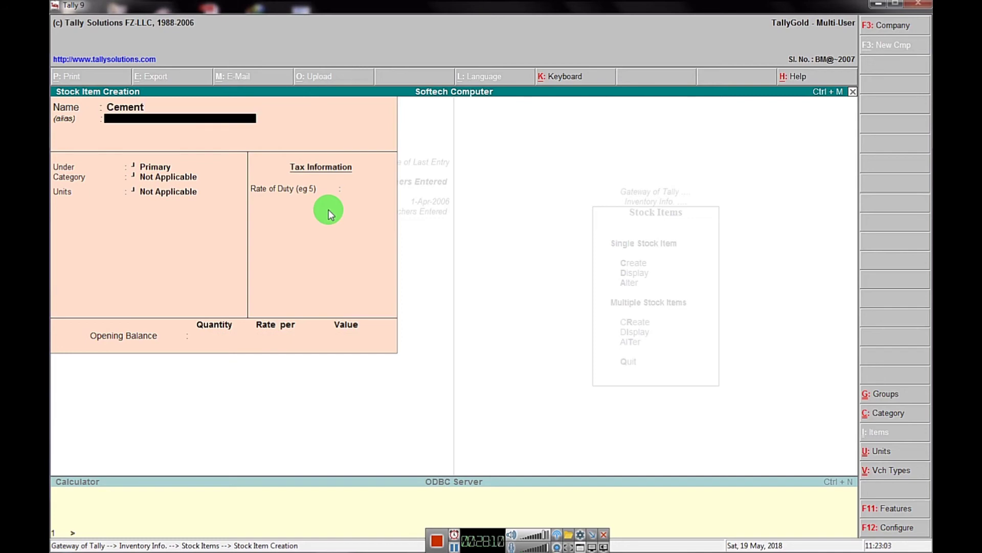
key(Return)
key(Down)
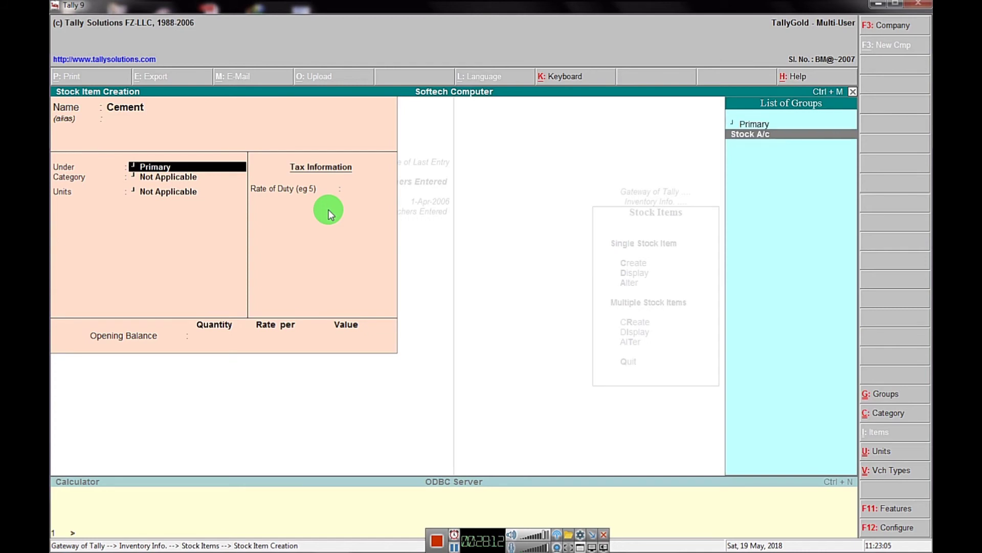
key(Return)
key(Down)
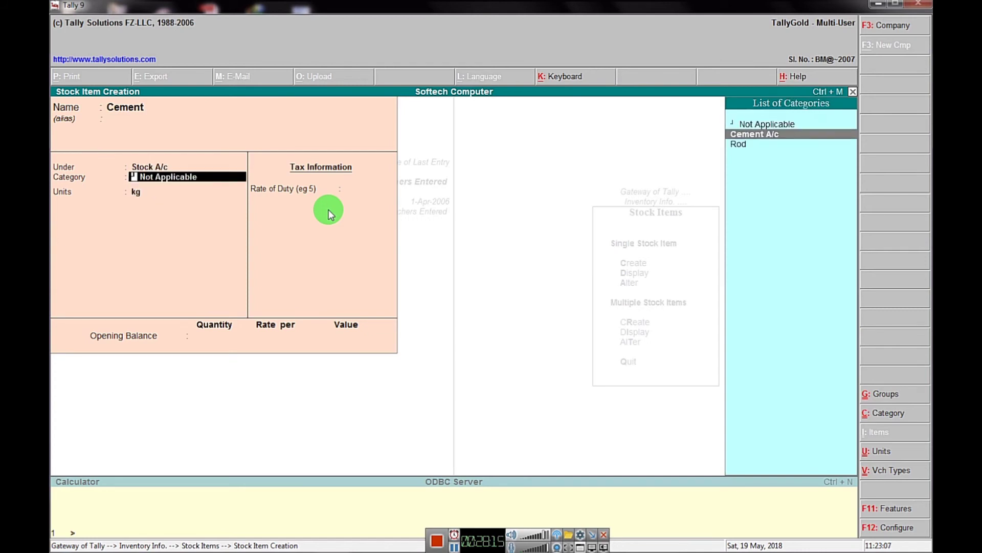
key(Return)
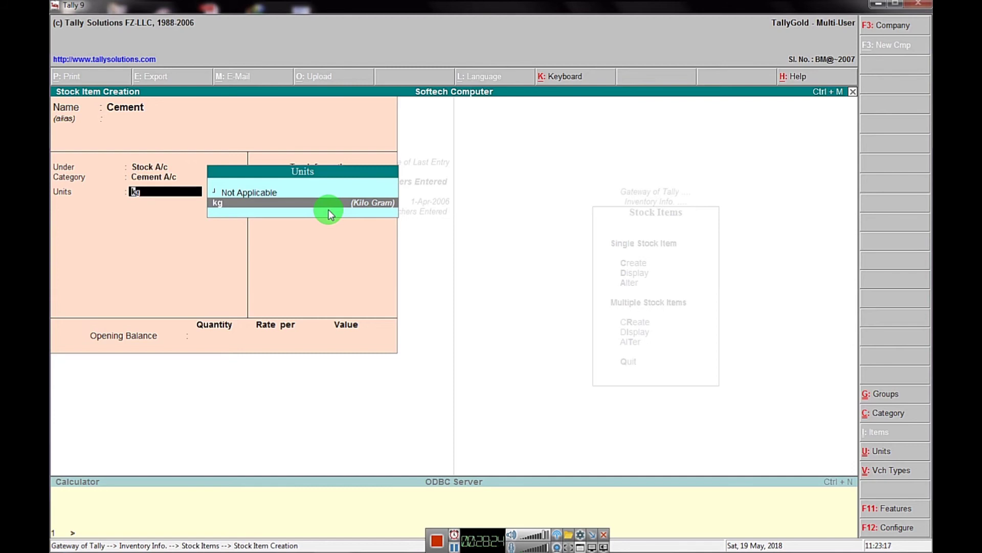
- Create the unit pact with formal name Packet
key(alt+c)
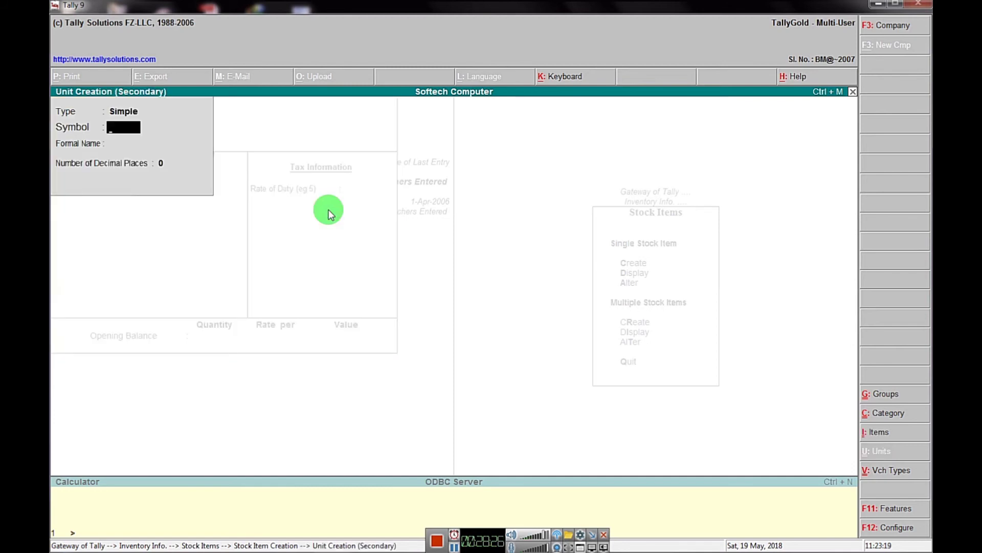
text(pac)
text(ket)
key(BackSpace)
key(BackSpace)
key(BackSpace)
key(BackSpace)
text(ct)
key(Return)
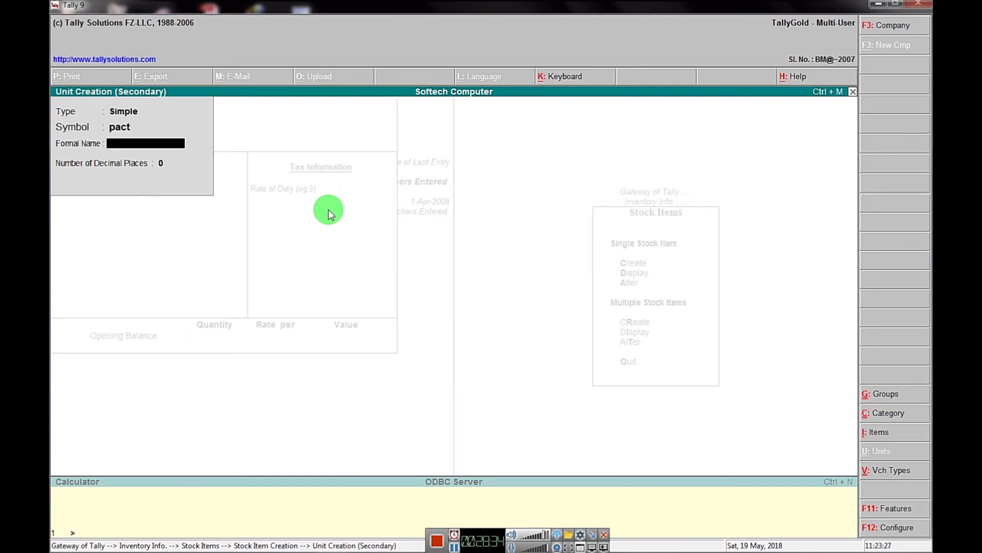
text(Packet)
key(Return)
key(Return)
key(Return)
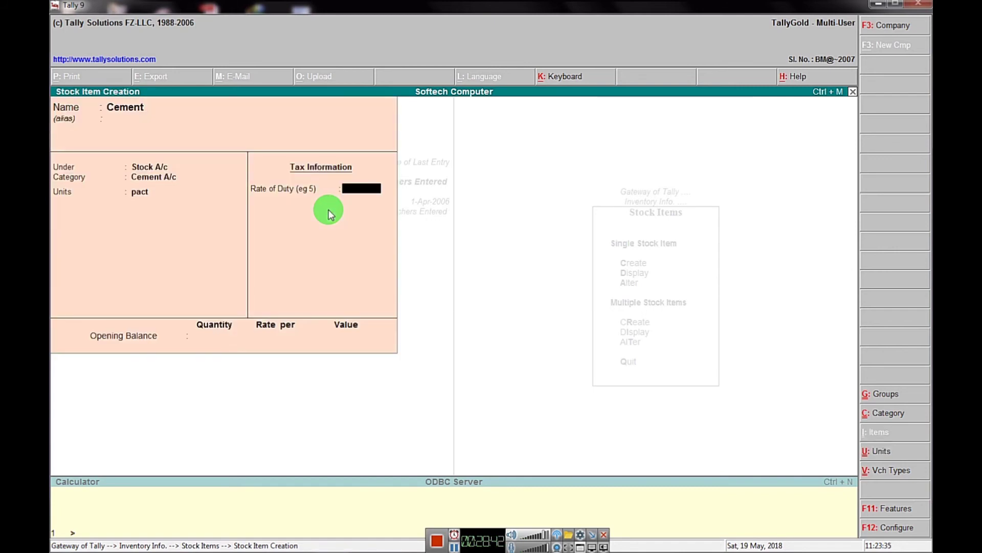
- Save Cement with duty 0 and opening balance 125 pact at 200.00
key(Return)
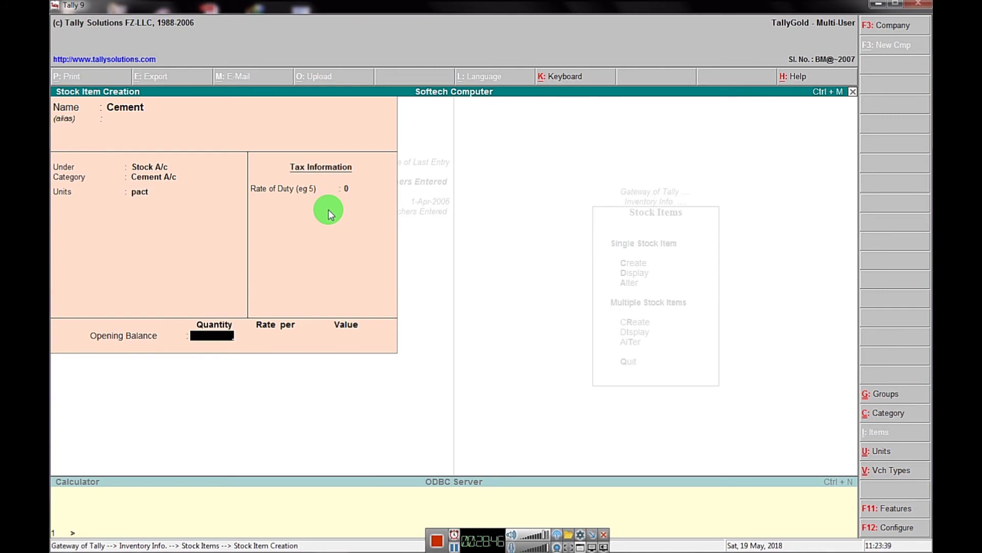
text(125)
key(Return)
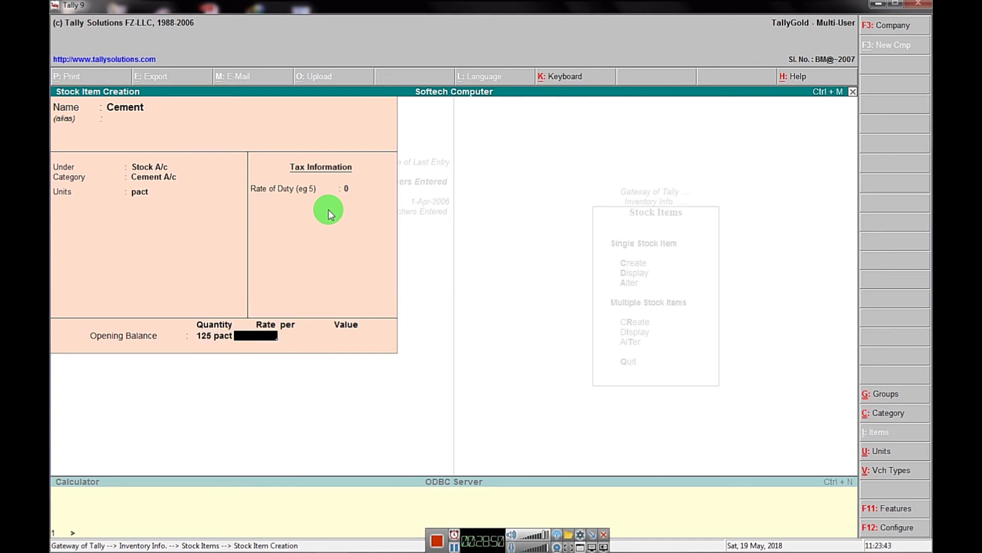
text(200)
key(Return)
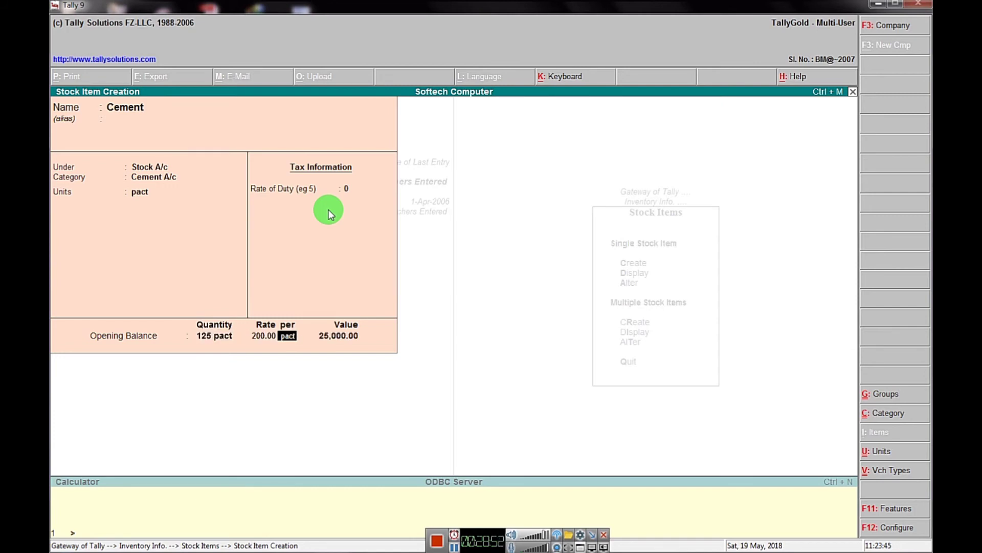
key(Return)
key(Return)
key(Return)
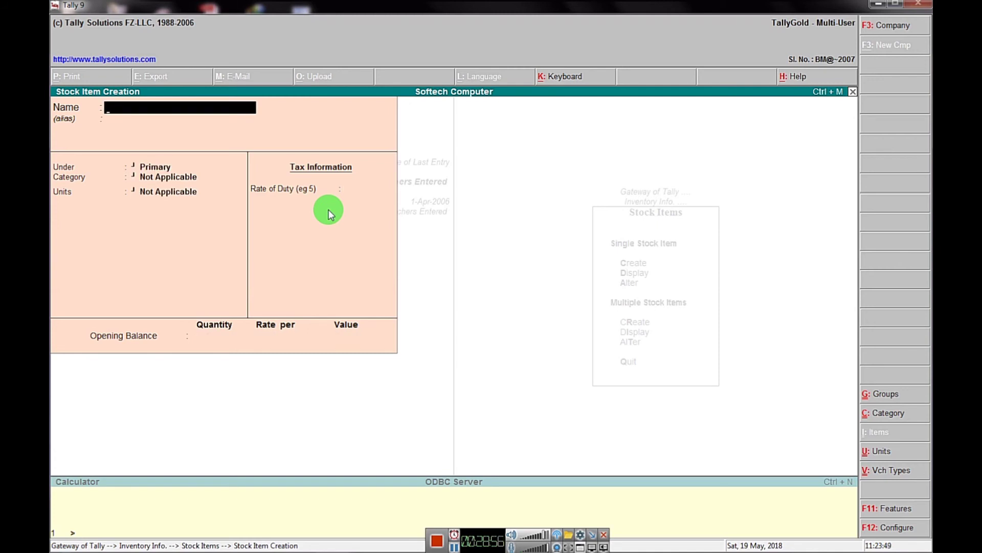
- Save stock item Birla under Stock A/c, category Cement A/c, unit pact, duty 0
text(Birla)
key(Return)
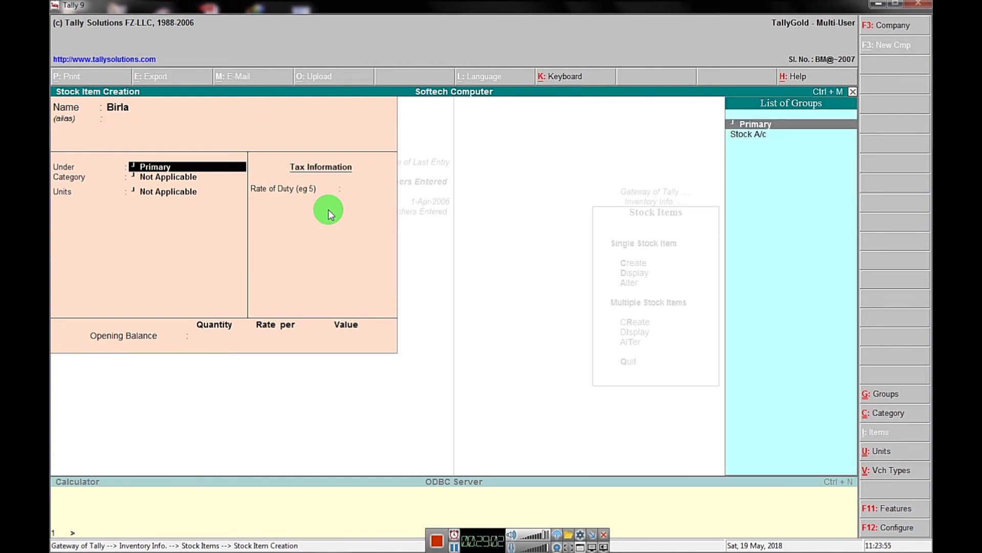
key(Down)
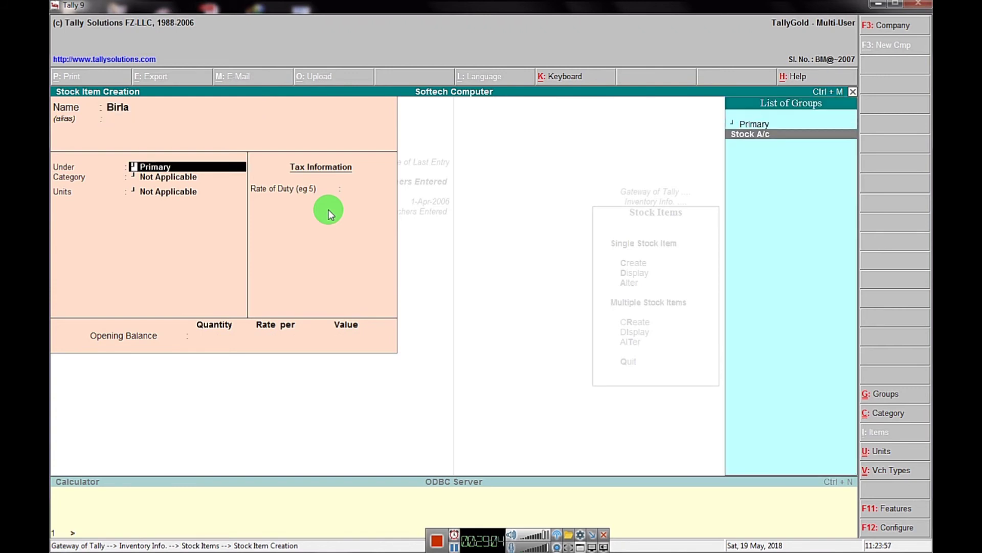
key(Return)
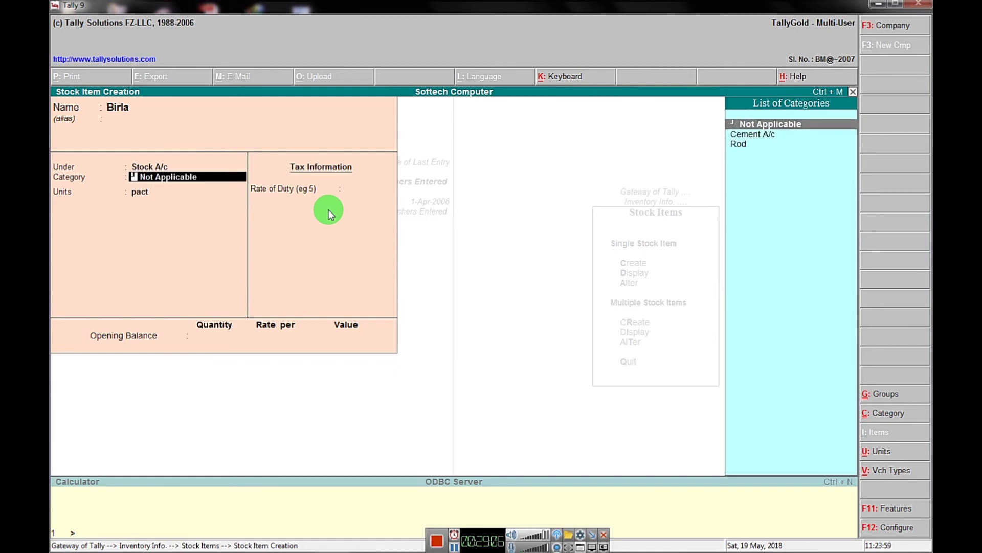
key(Down)
key(Return)
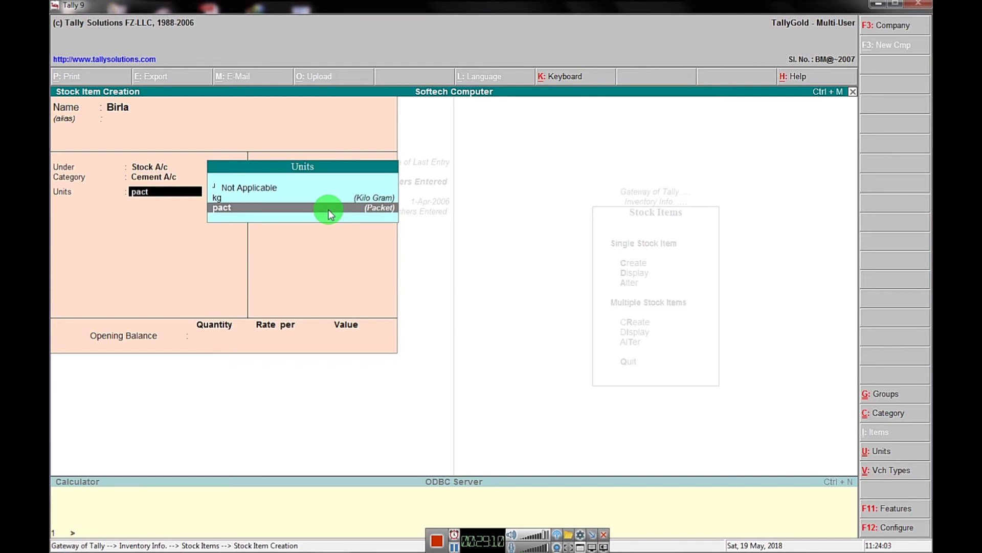
key(Return)
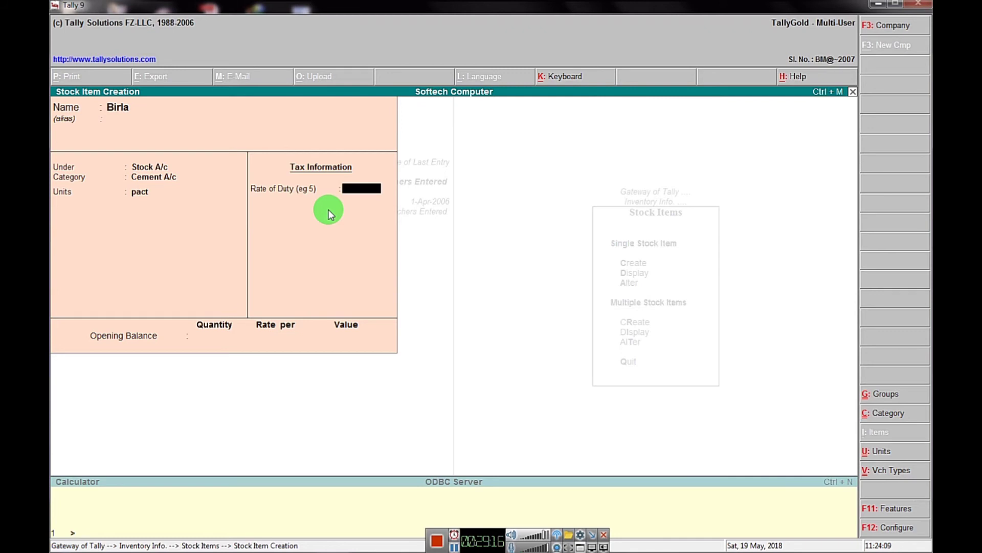
key(Return)
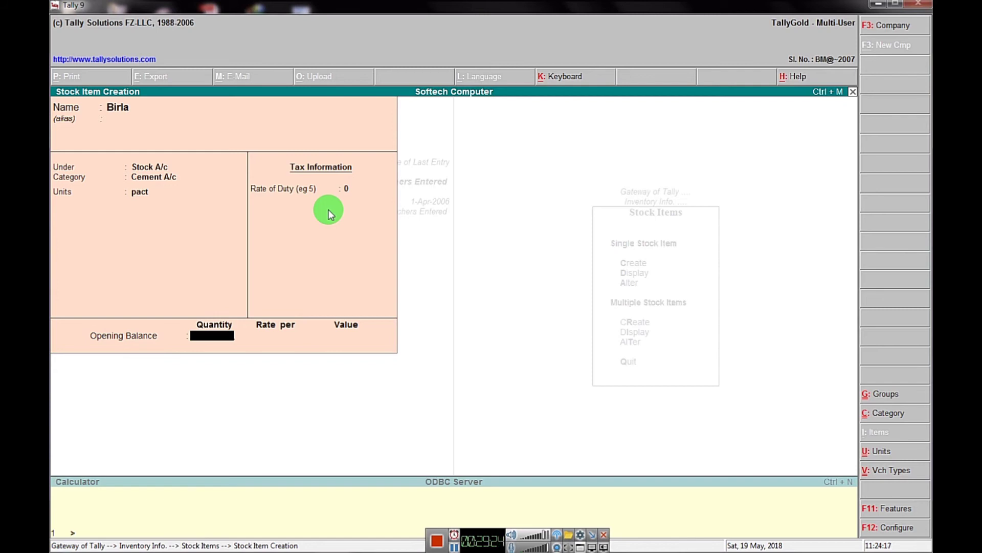
key(Return)
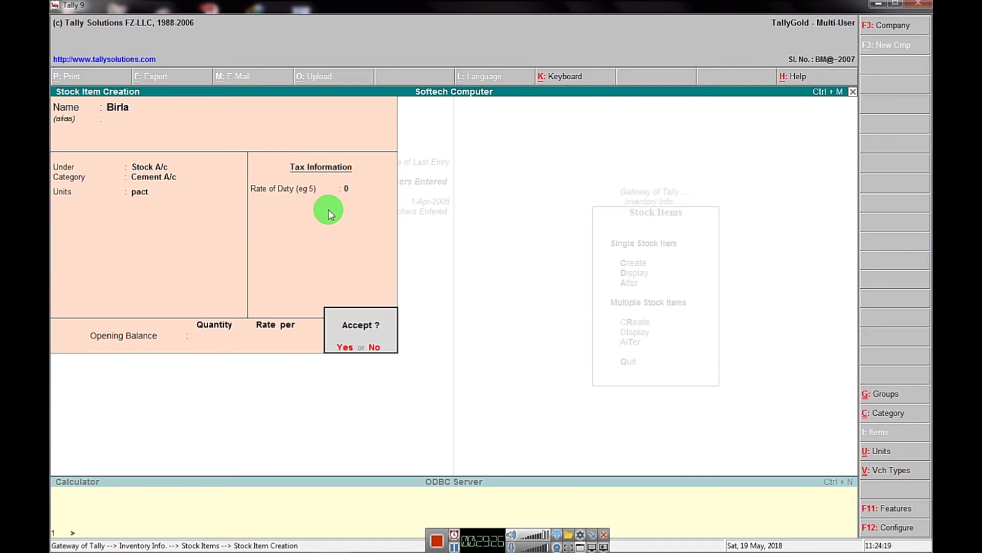
key(Return)
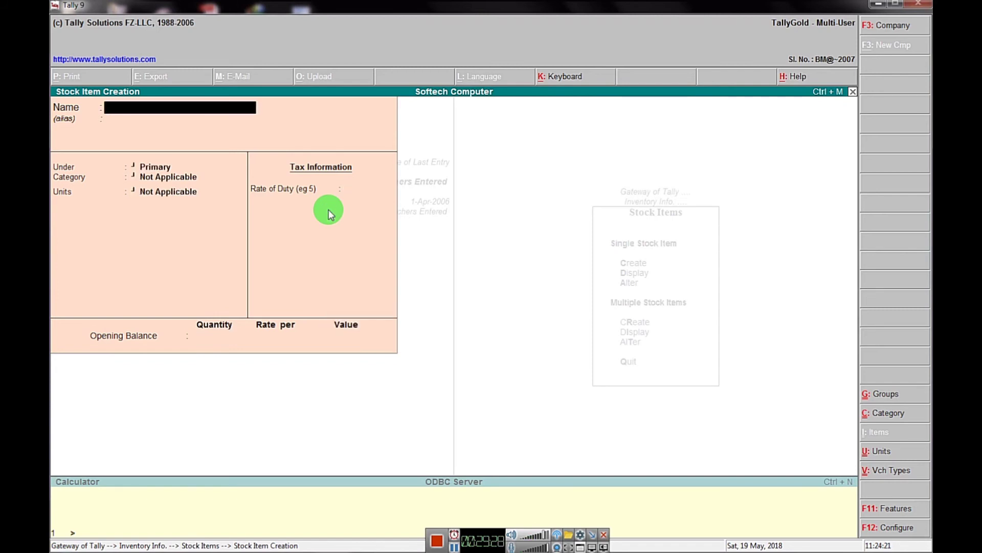
- Enter item Ambuja under Stock A/c, category Cement A/c, unit pact, duty 0
text(Ambuja)
key(Return)
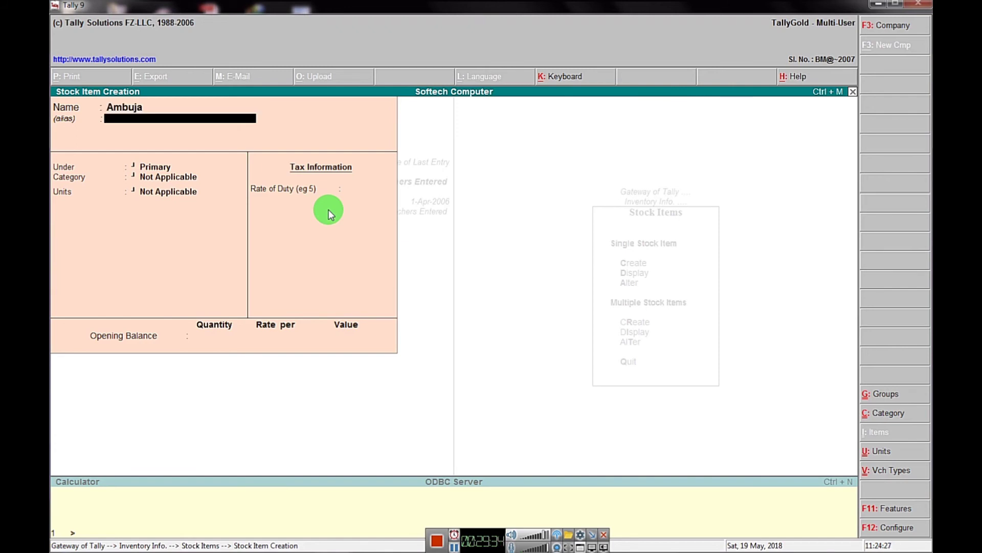
key(Return)
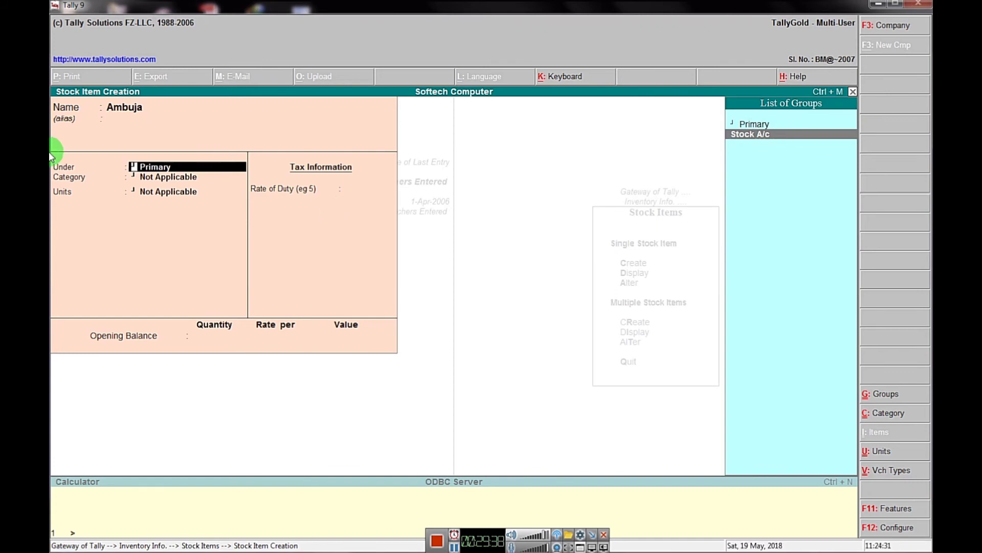
click(773, 135)
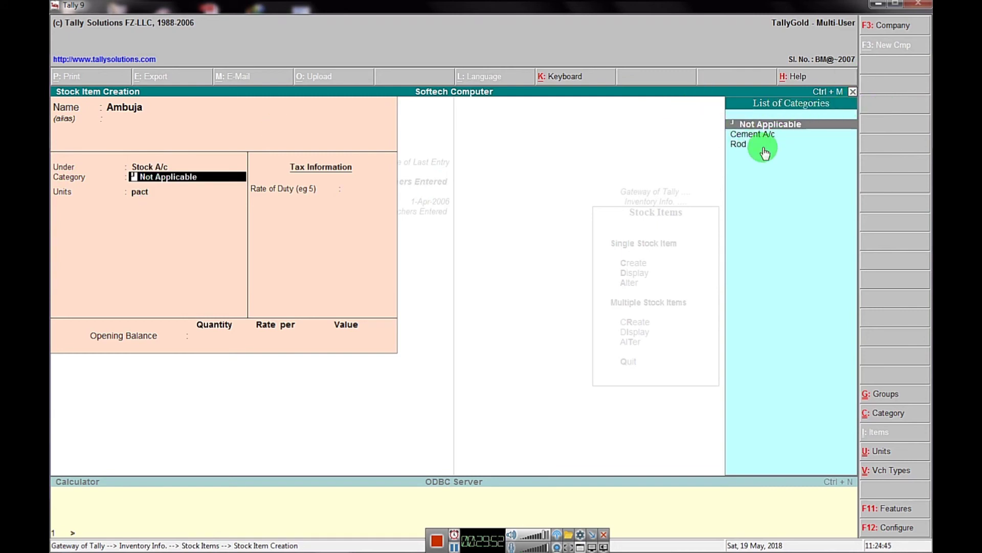
click(756, 134)
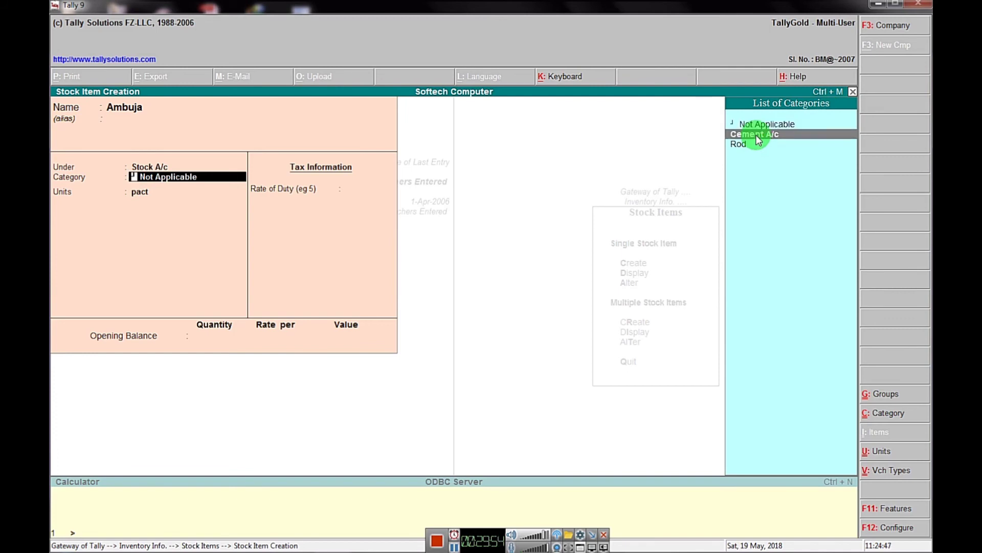
key(Return)
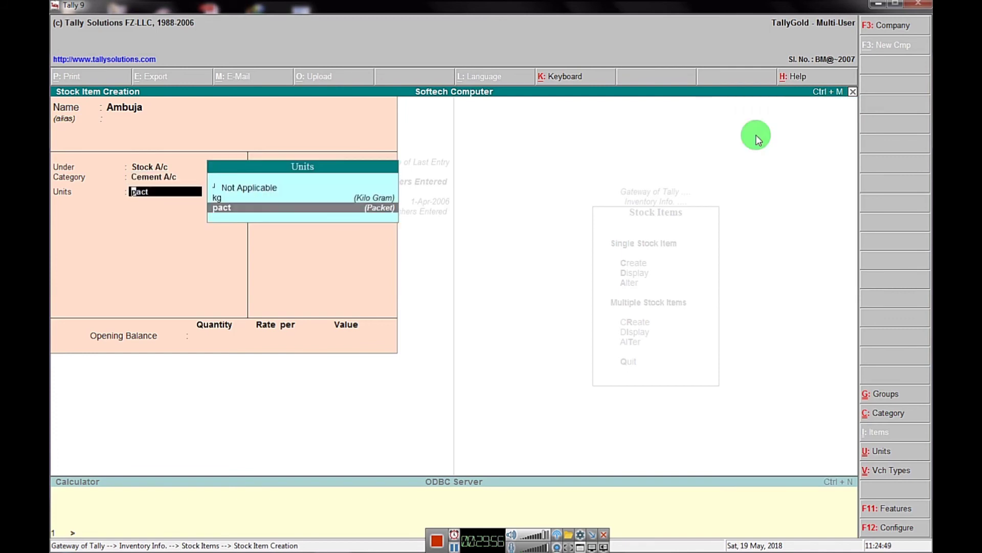
key(Return)
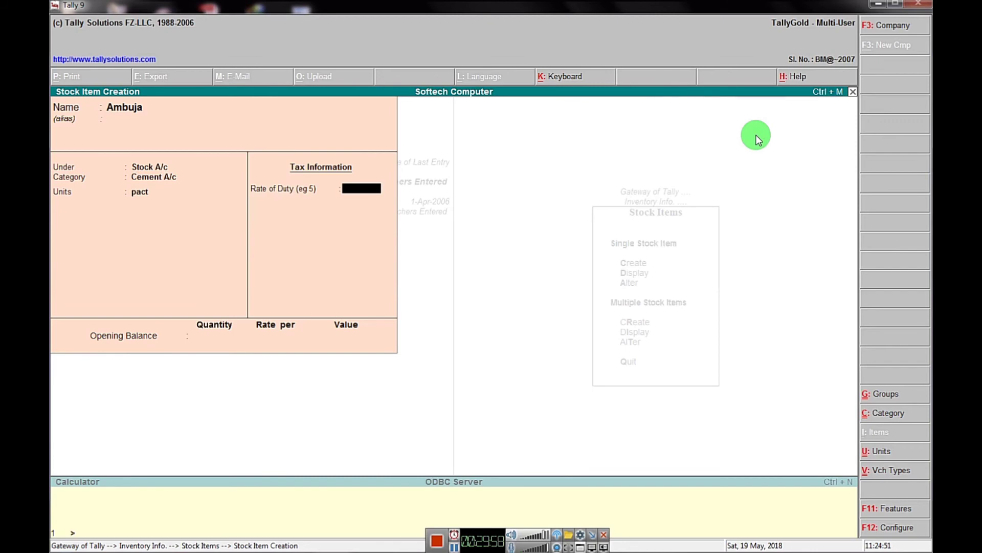
key(Return)
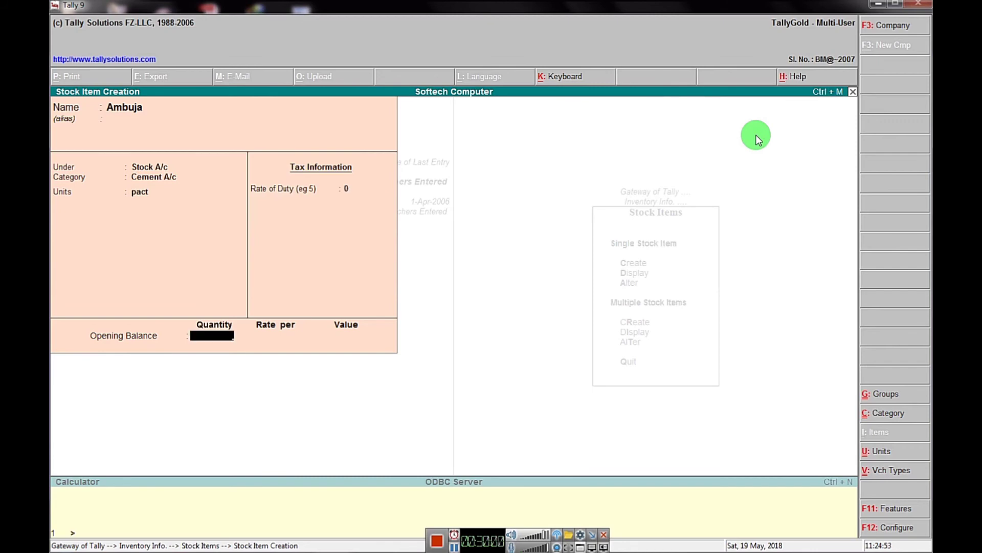
- Give Ambuja an opening balance of 165 pact at 200.00 and save it
text(165)
key(Return)
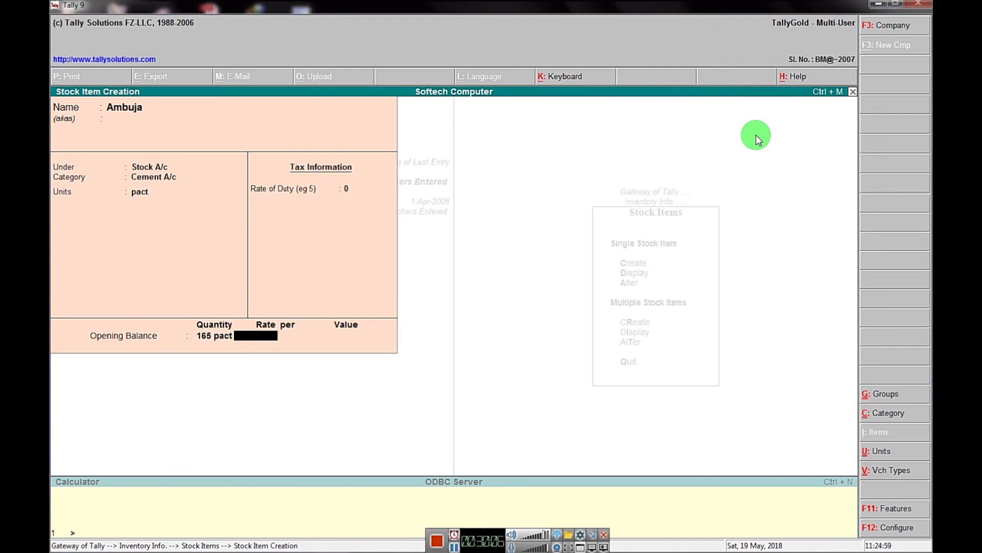
text(200)
key(Return)
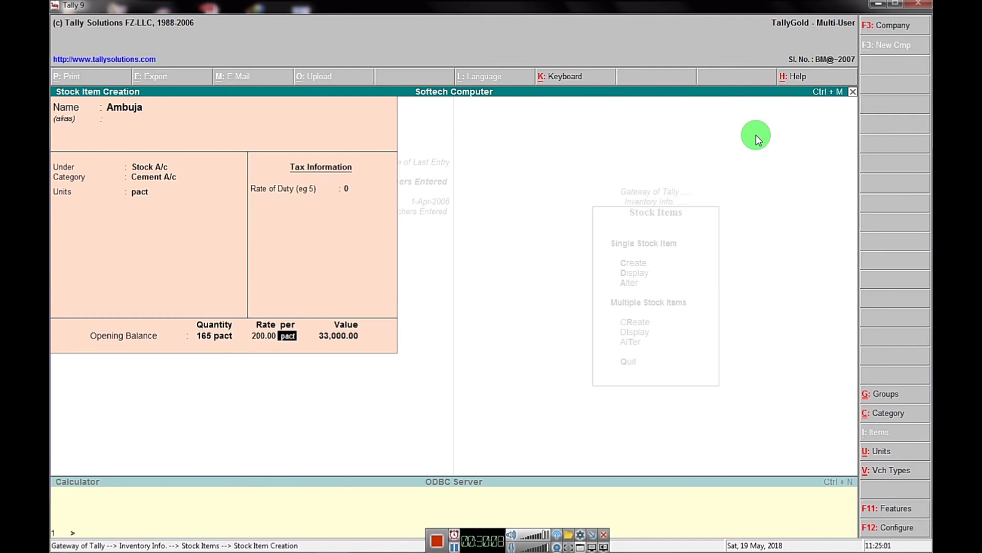
key(Return)
key(Return)
key(Return)
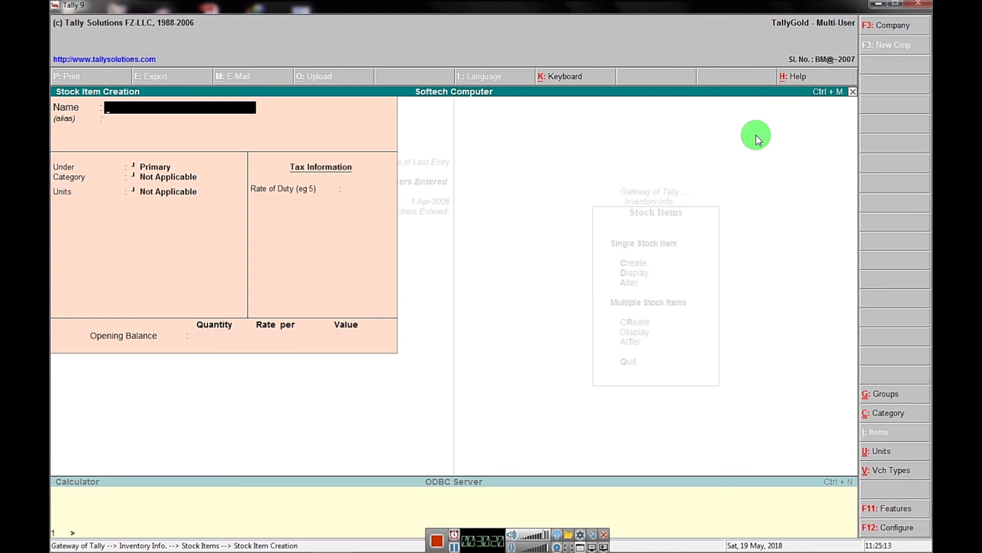
- Quit stock item creation and go back to Gateway of Tally
key(Escape)
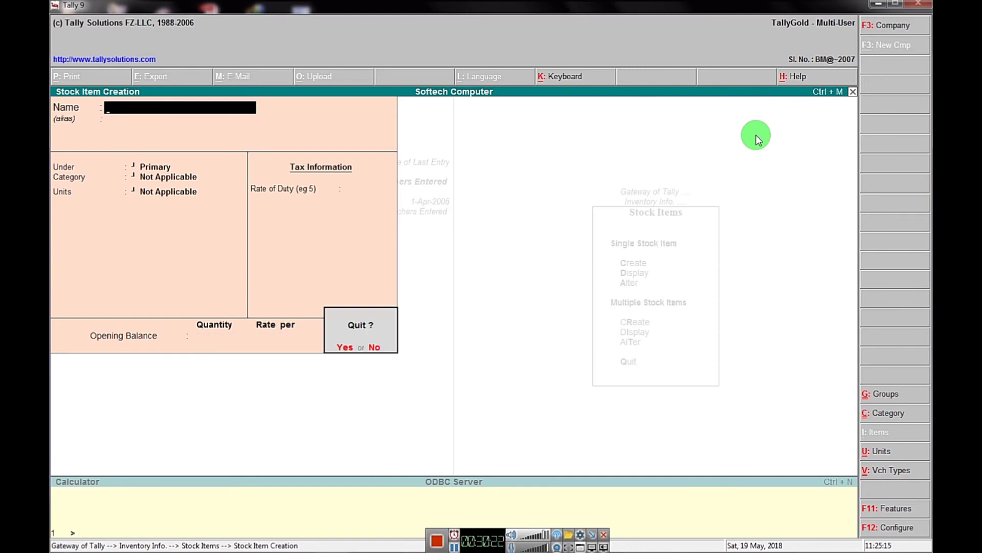
key(y)
key(Escape)
key(Escape)
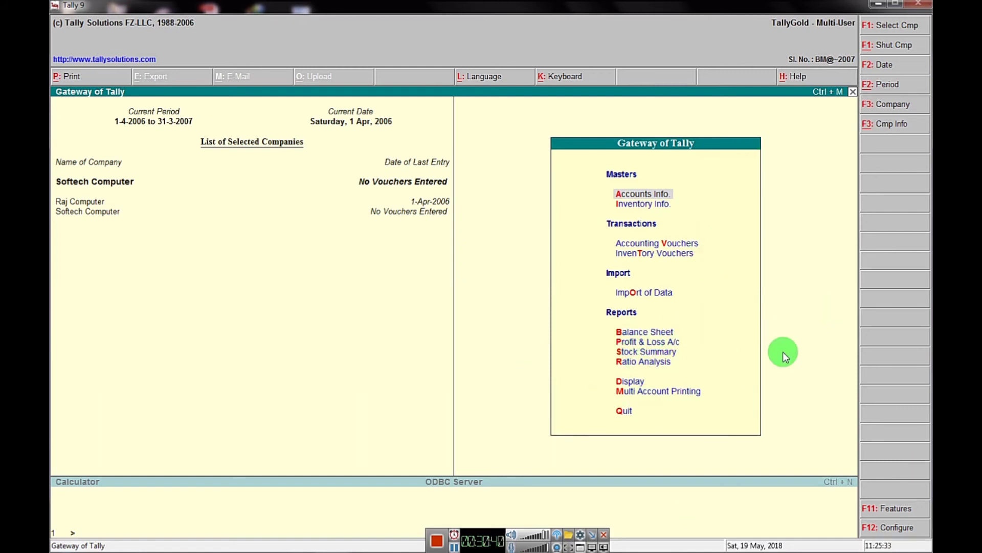
- Start a new ledger under Accounts Info to check the 39,900.00 Cr opening difference
click(630, 200)
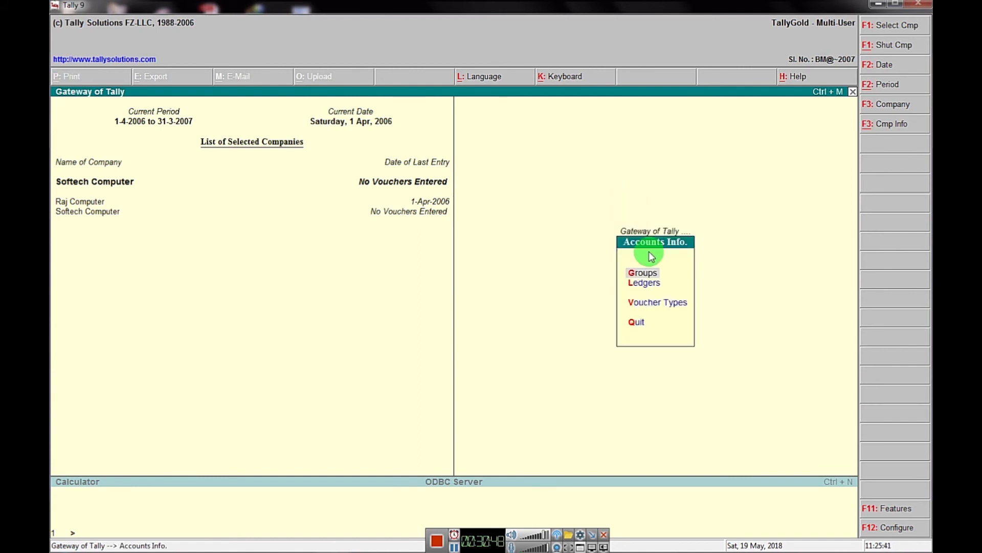
key(Return)
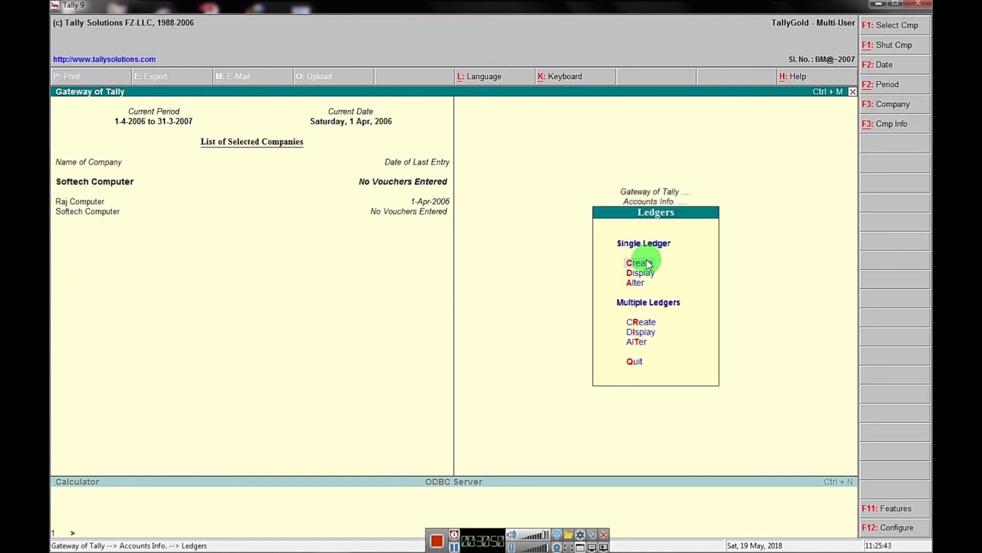
click(641, 262)
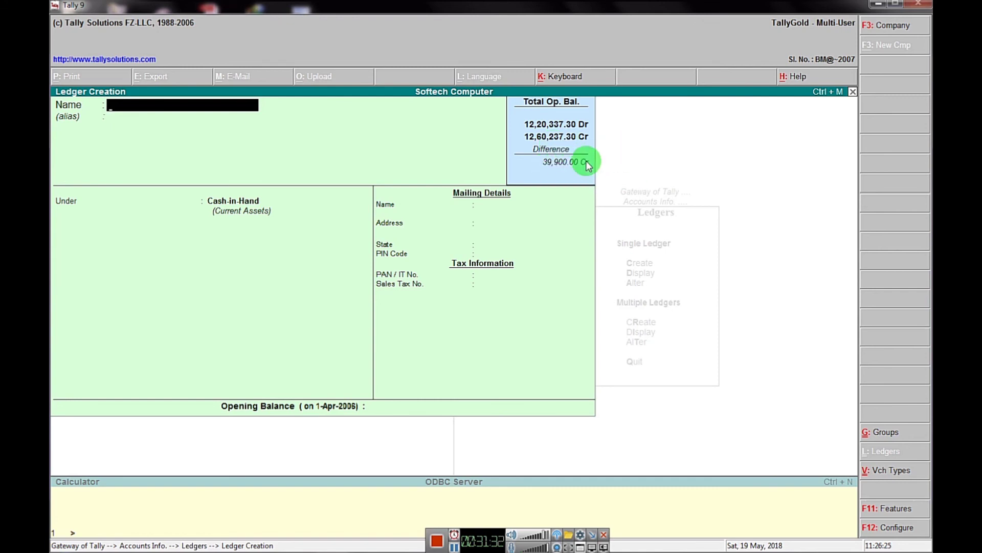
- Quit Ledger Creation and return to the Gateway of Tally
key(Escape)
key(Return)
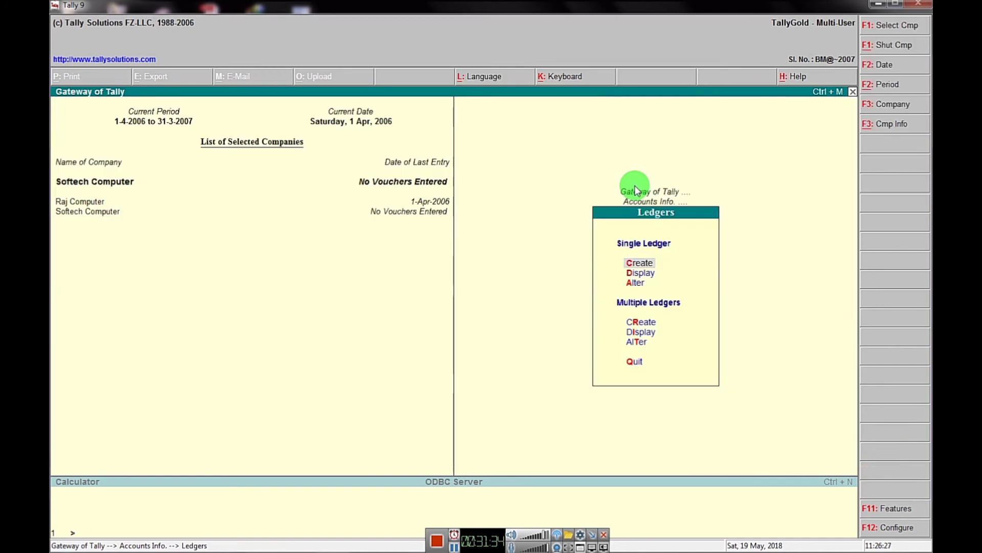
key(Escape)
key(Escape)
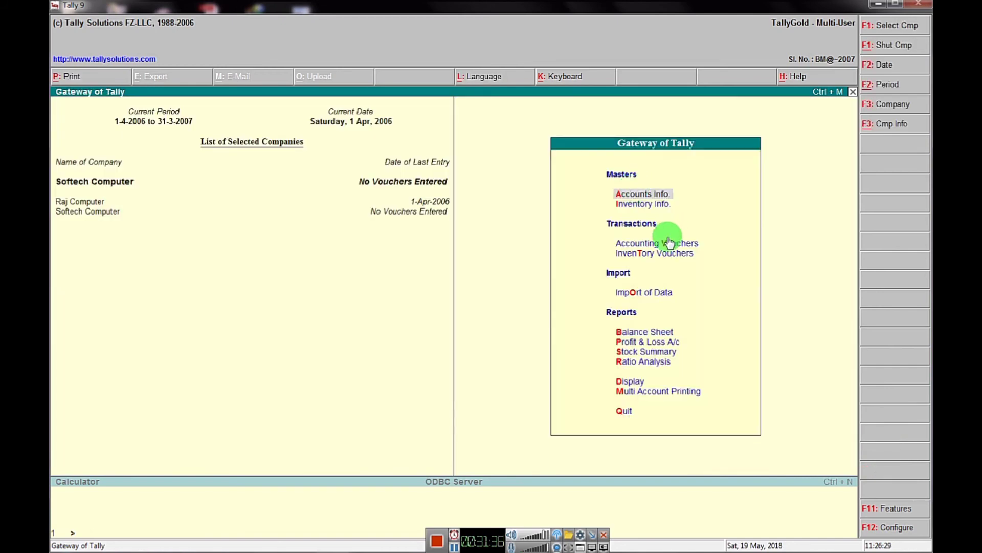
- Go to Inventory Info > Stock Items and start creating a new stock item
click(644, 207)
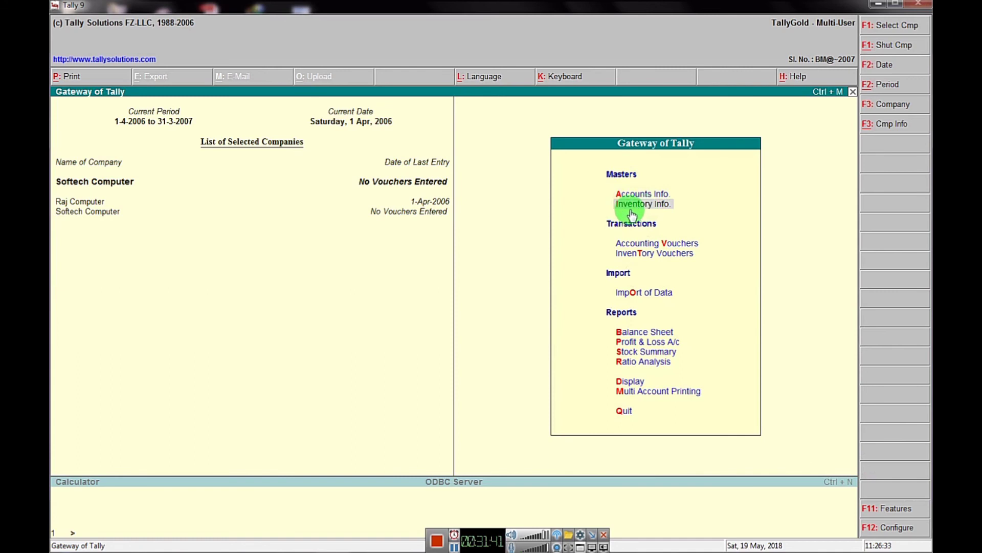
click(647, 205)
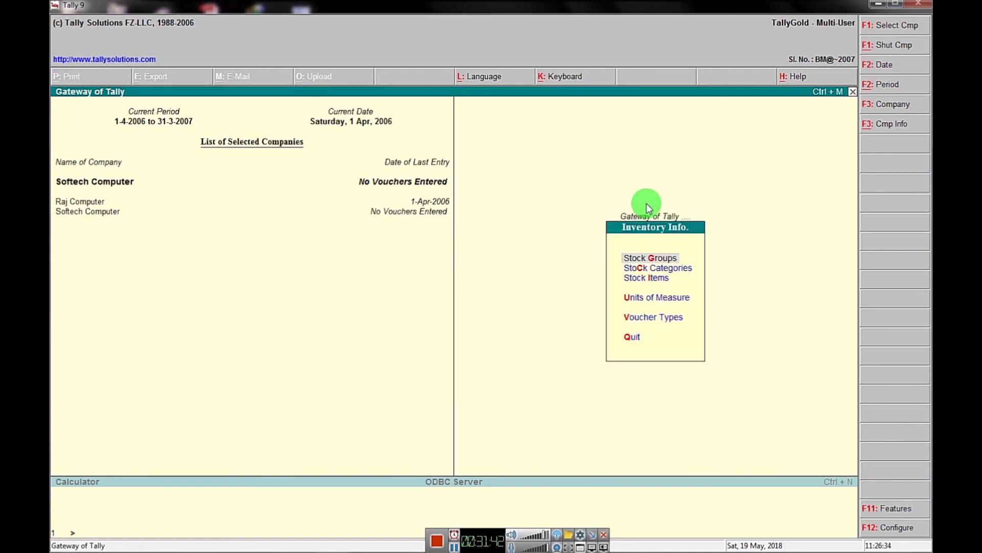
click(645, 281)
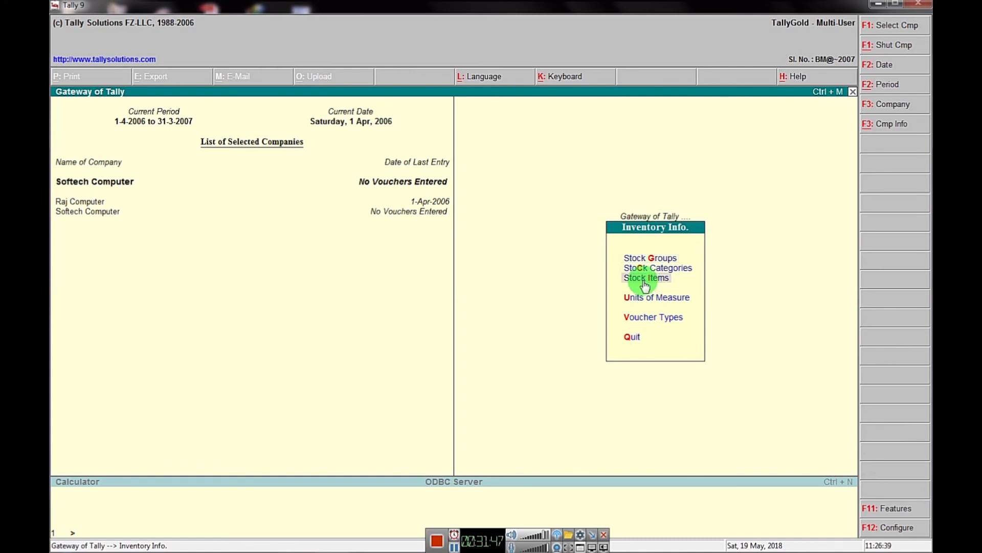
click(656, 278)
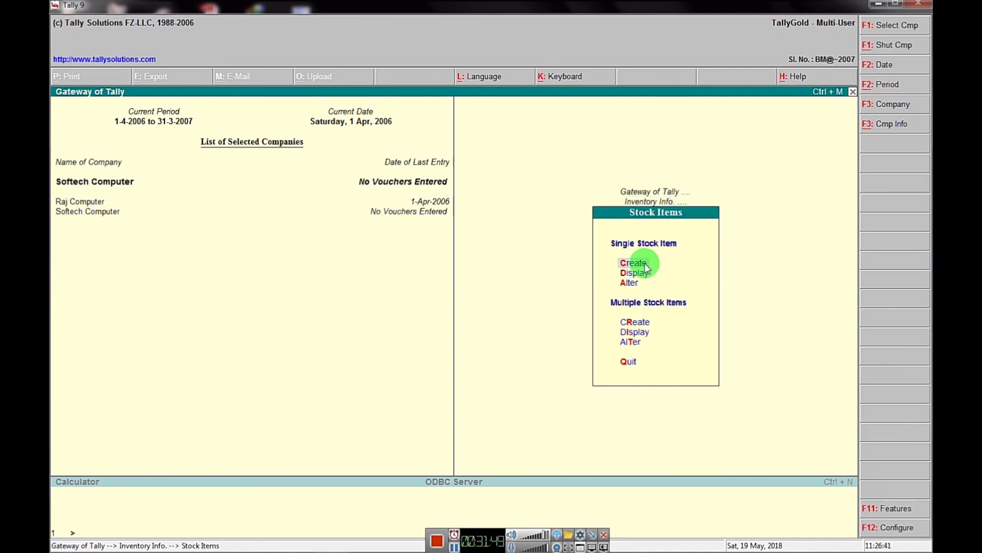
click(635, 266)
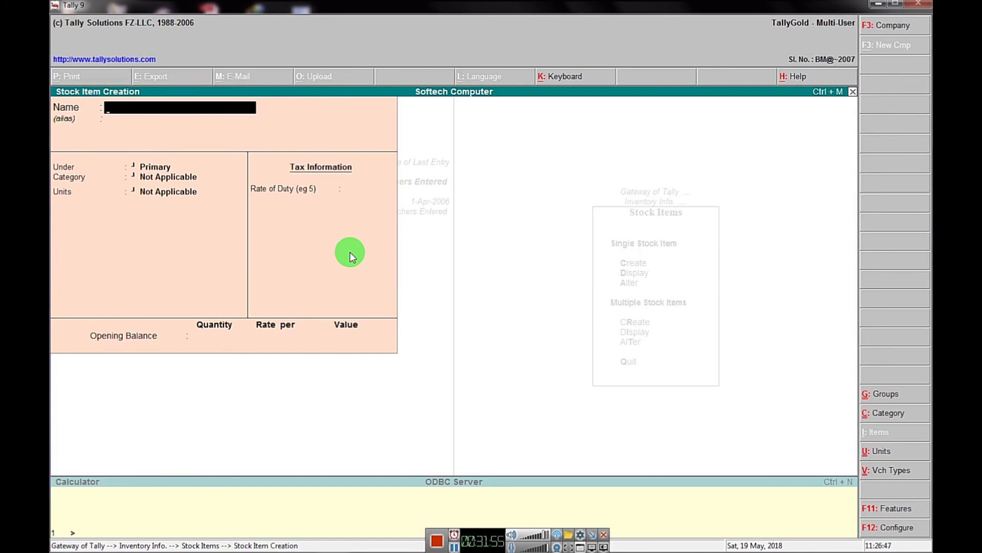
- Page back to Ambuja and change its opening balance to 210 at rate 190 (39,900.00)
key(Page_Up)
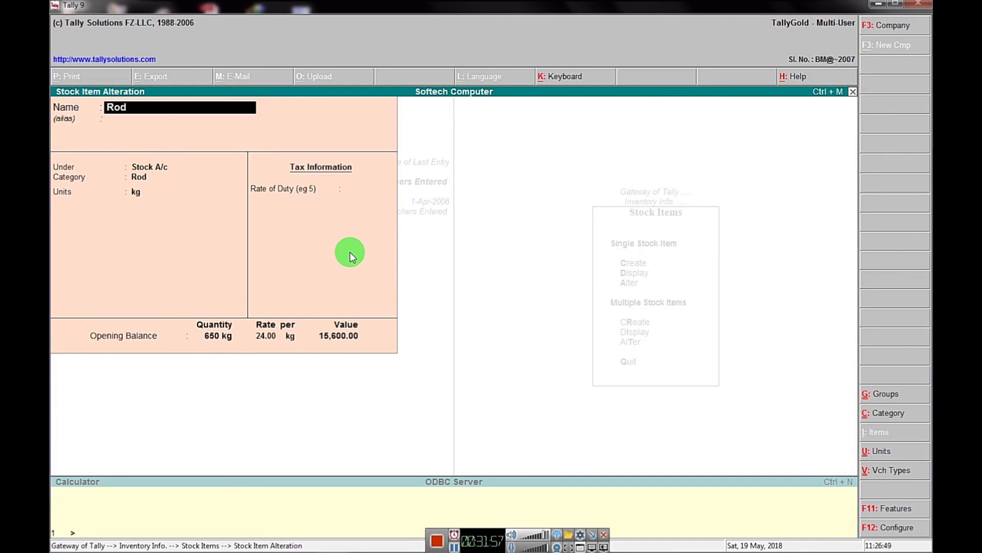
key(Page_Up)
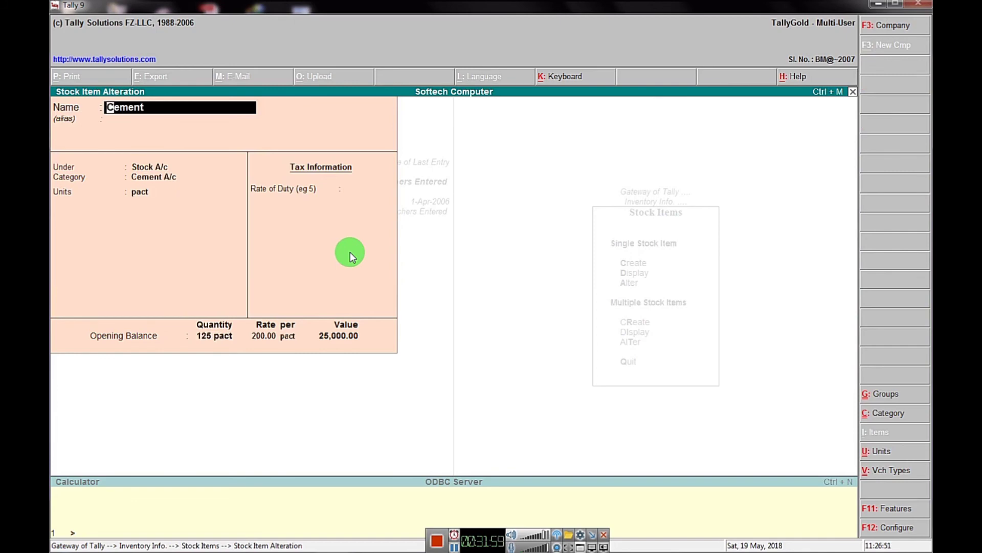
key(Page_Up)
key(Return)
key(Return)
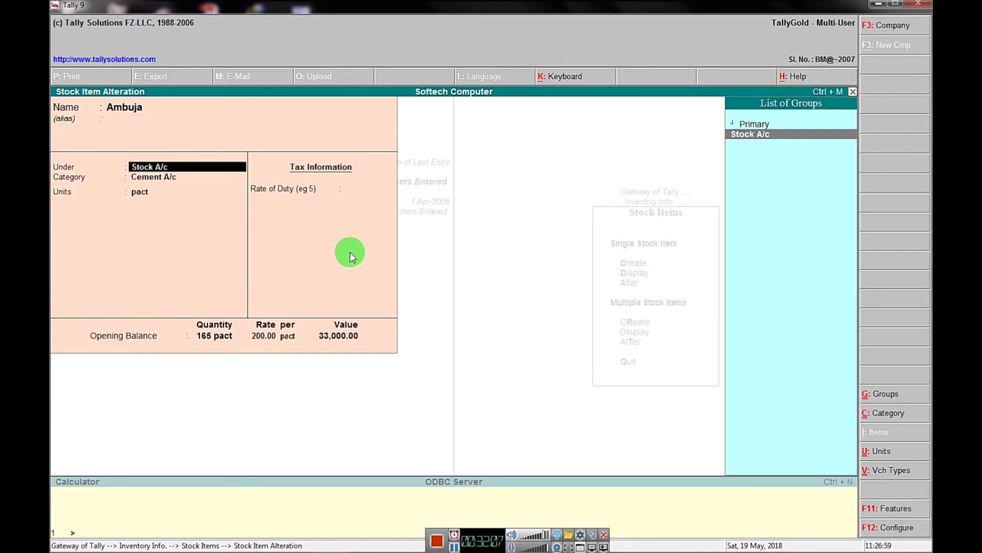
key(Return)
key(Return)
key(Return)
key(Return)
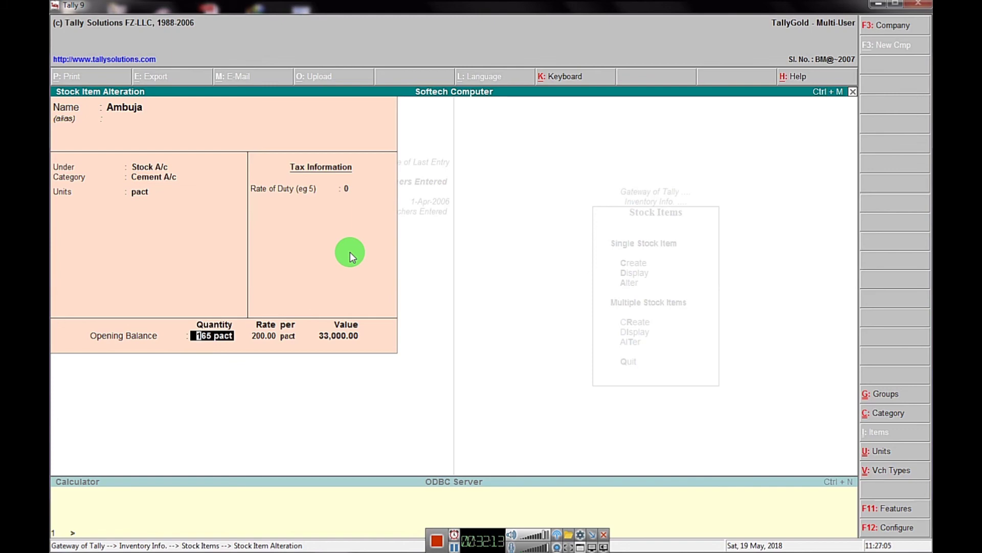
text(210)
key(Return)
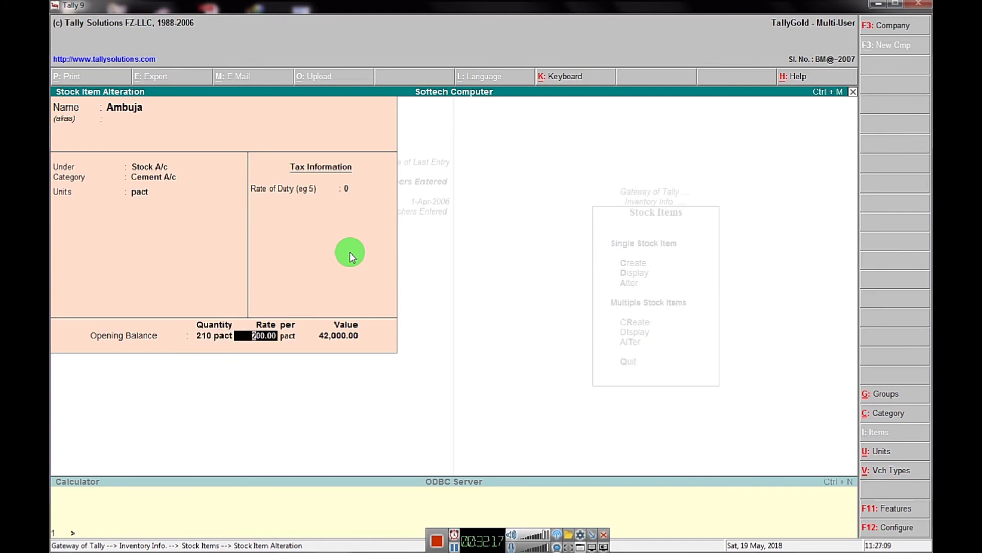
text(190)
key(Return)
key(Return)
key(Return)
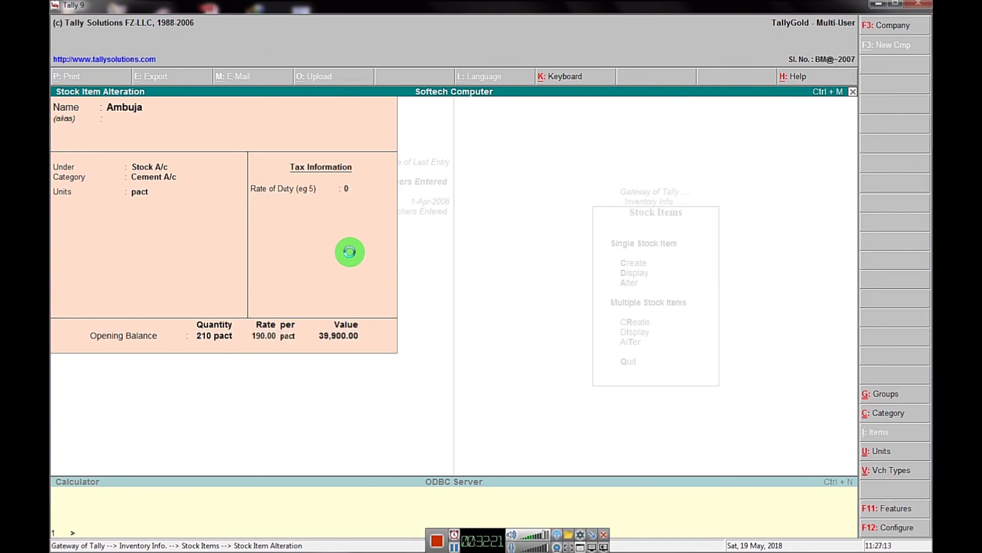
key(Return)
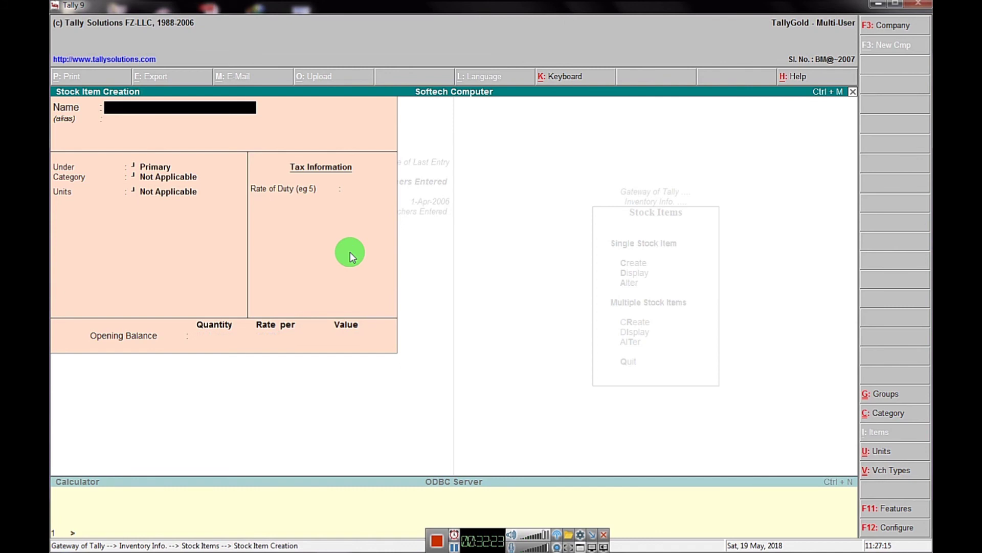
- Review Rod, Cement, Birla and Ambuja again, then reach a blank stock item form
key(Page_Up)
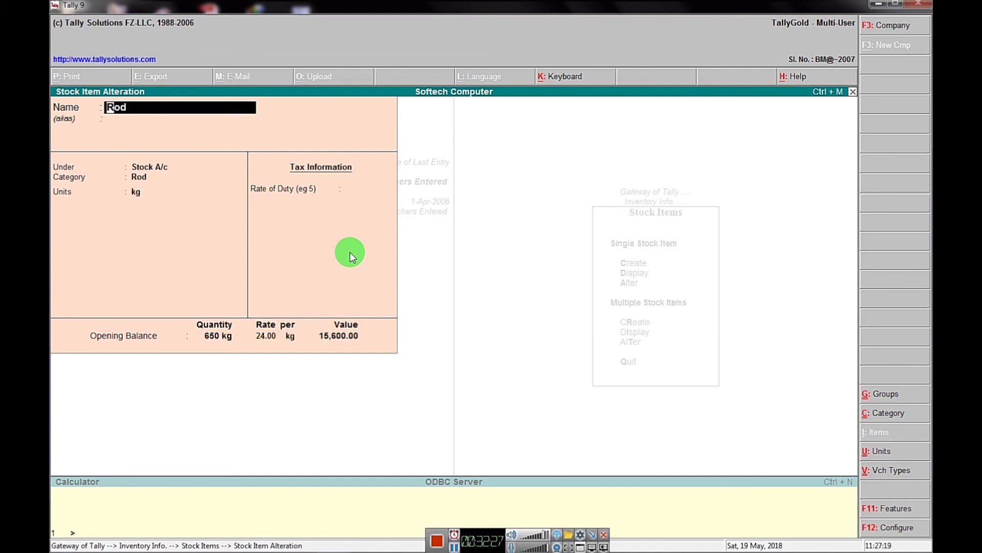
key(Page_Up)
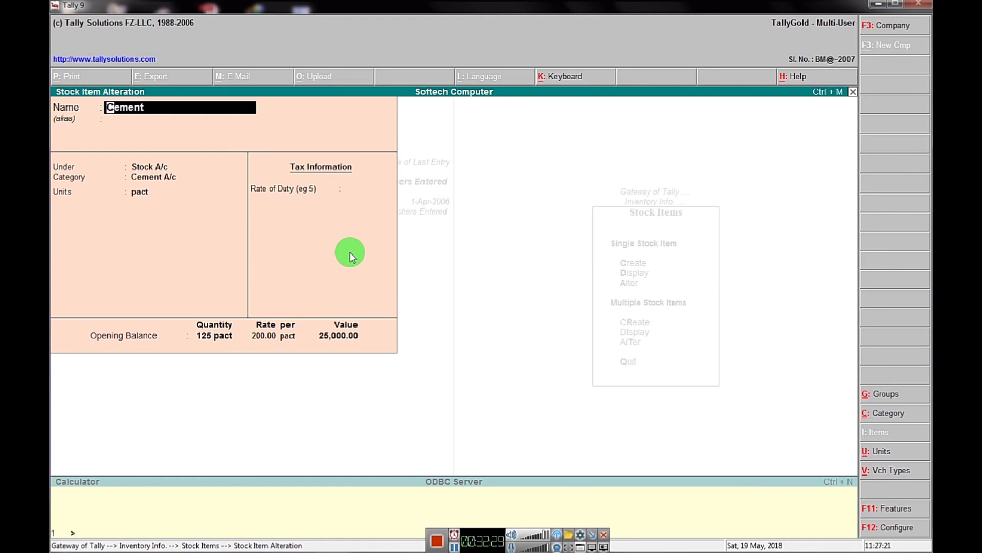
key(Page_Up)
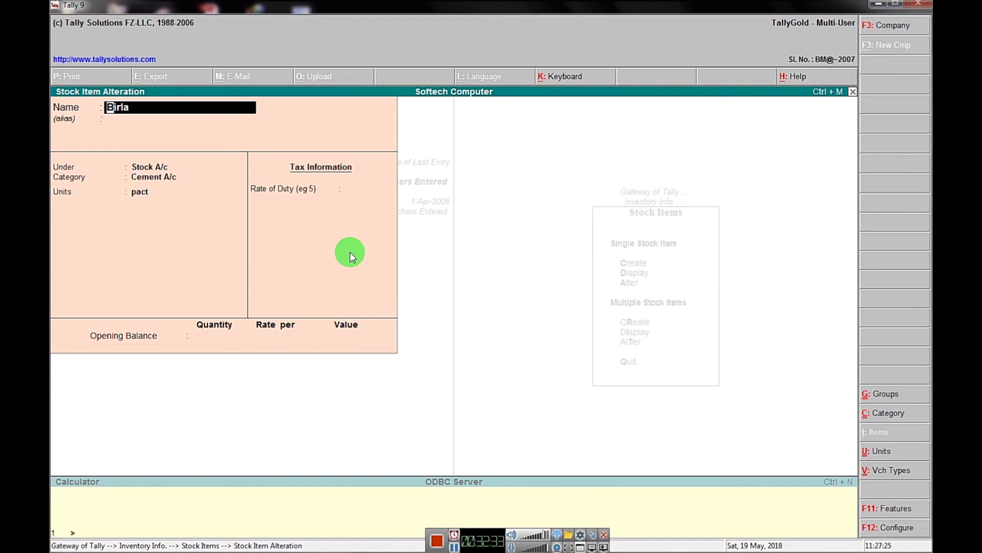
key(Page_Up)
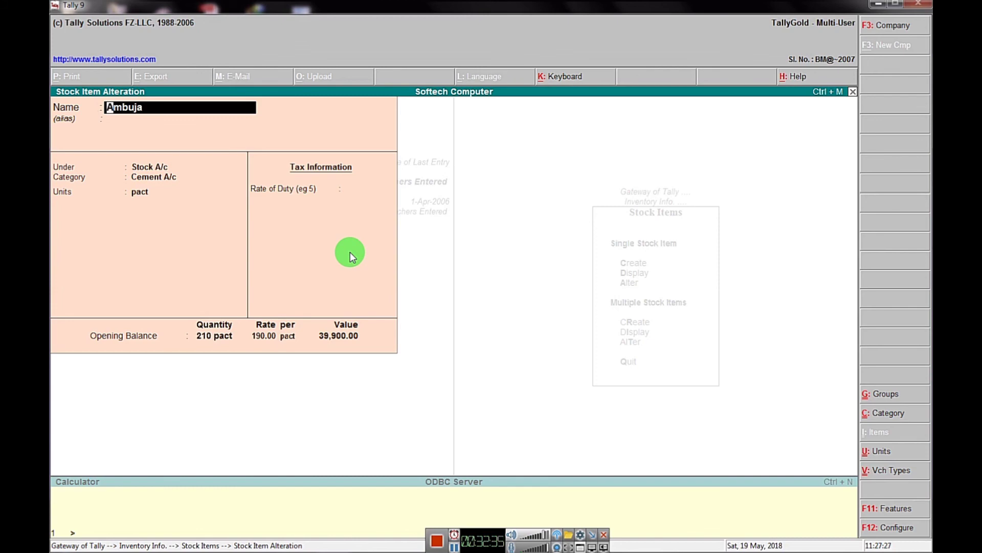
key(Page_Up)
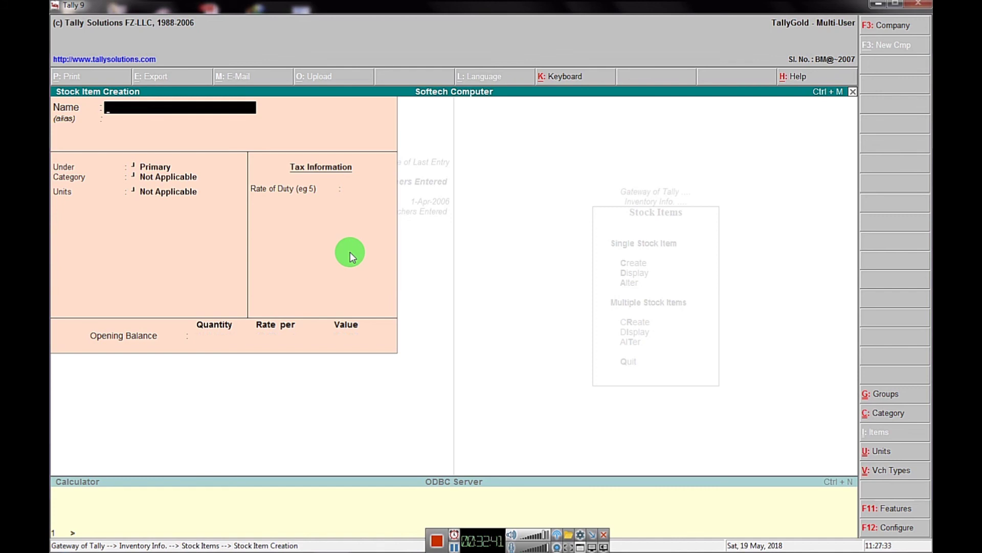
- Name the item Lnt under Stock A/c, category Cement A/c, unit pact, rate of duty 0
text(Lnt)
key(Return)
key(Return)
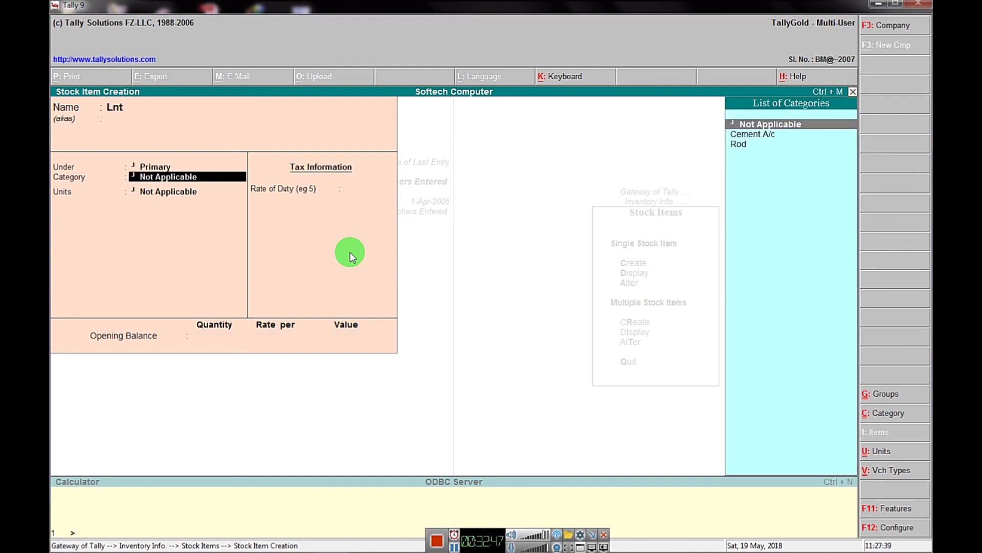
key(Up)
key(Down)
key(Return)
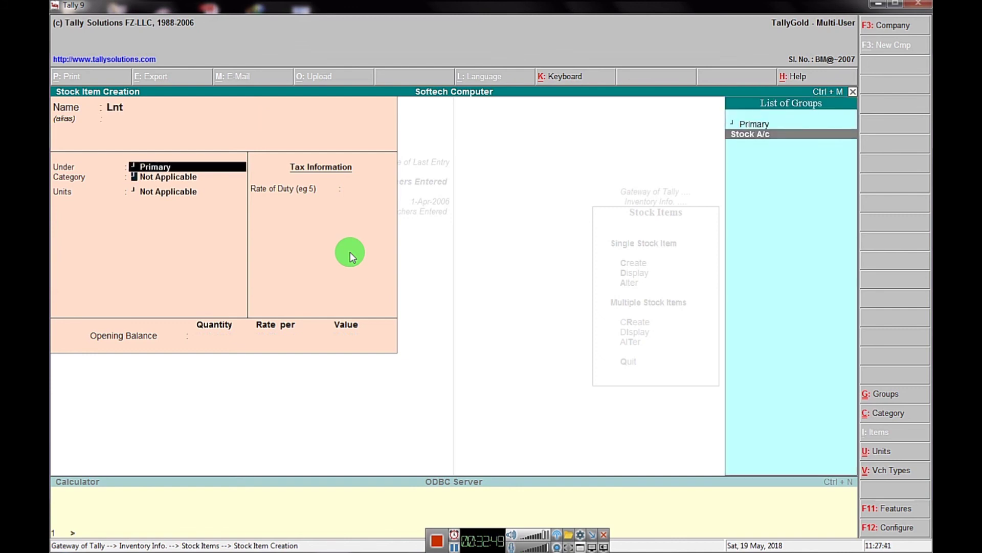
key(Down)
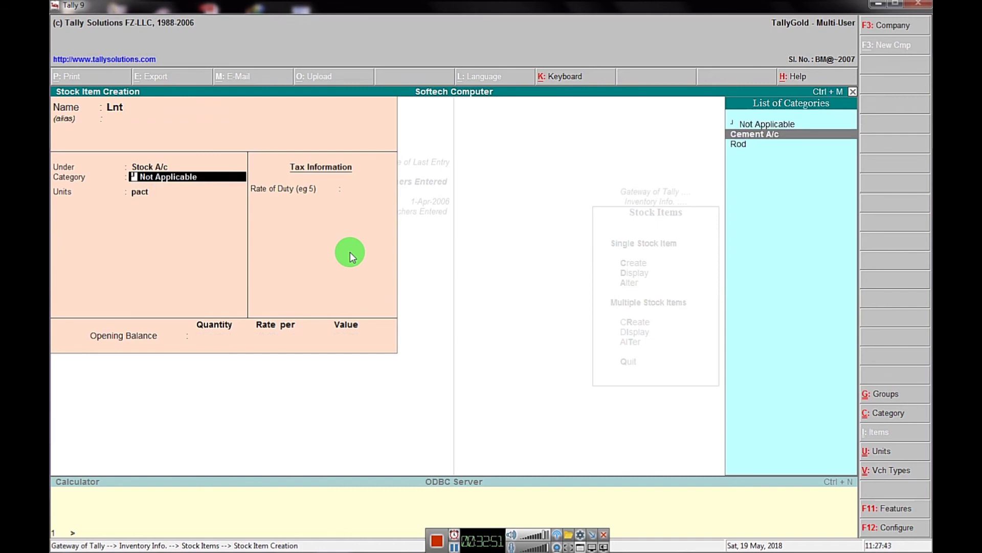
key(Return)
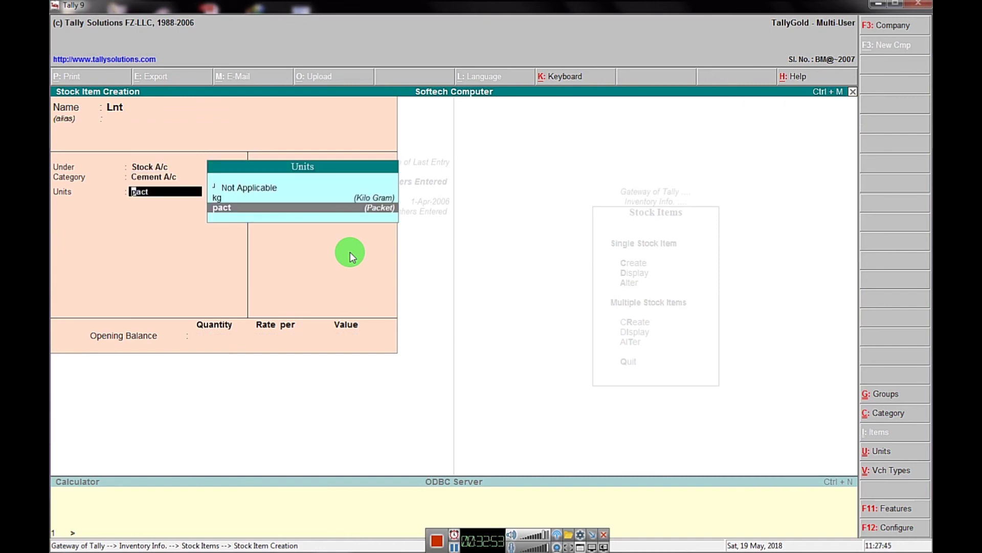
key(Return)
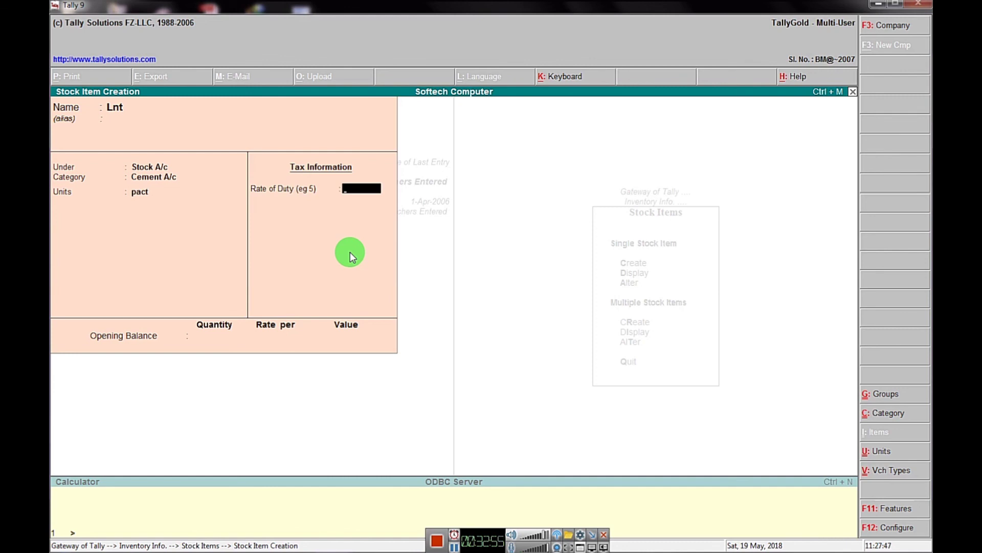
key(Return)
- Give Lnt an opening balance of 165 pact at 200.00 (33,000.00) and save it
text(165)
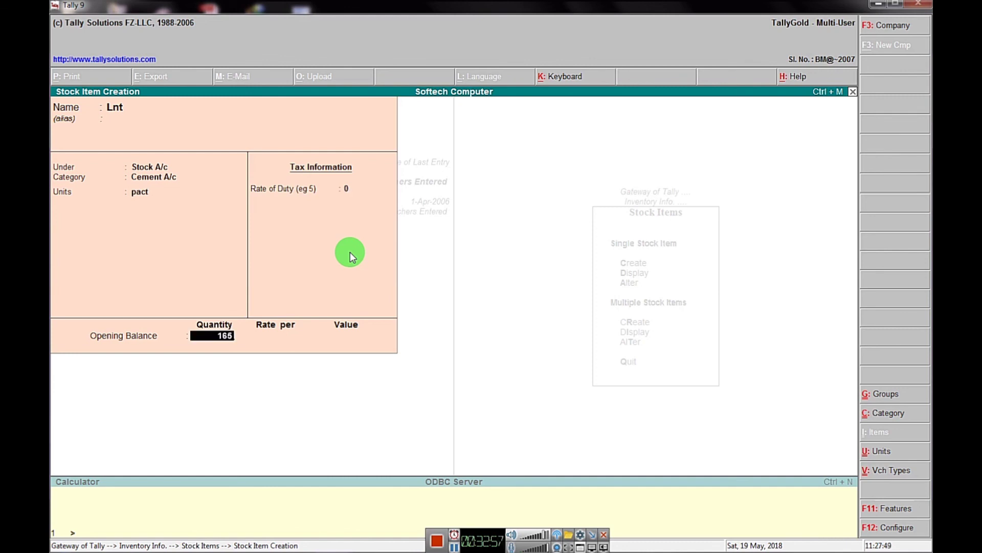
key(Return)
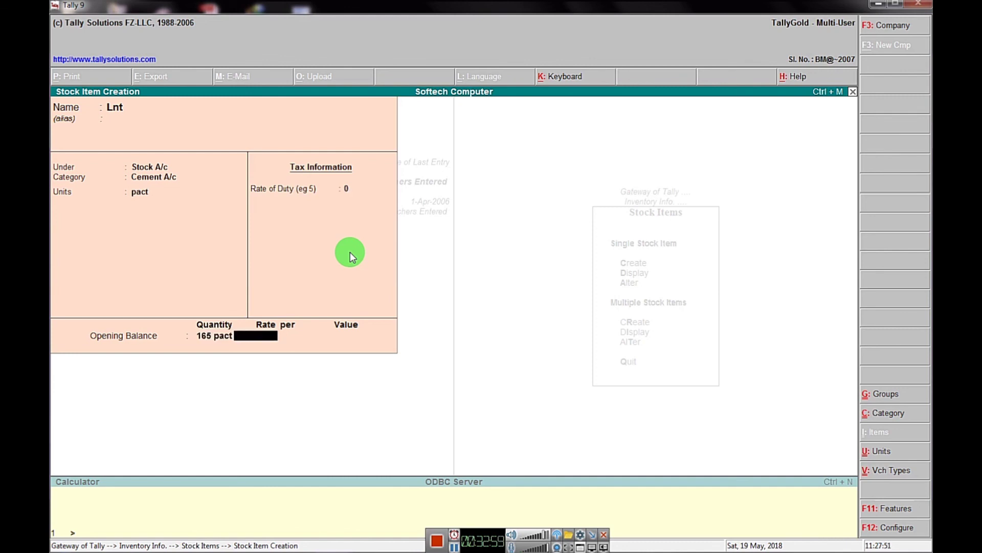
text(200)
key(Return)
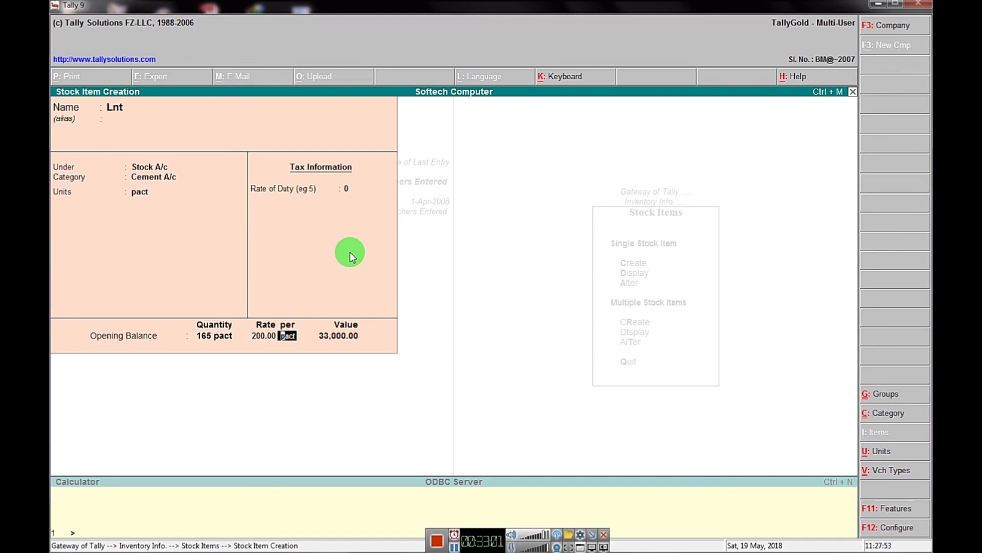
key(Return)
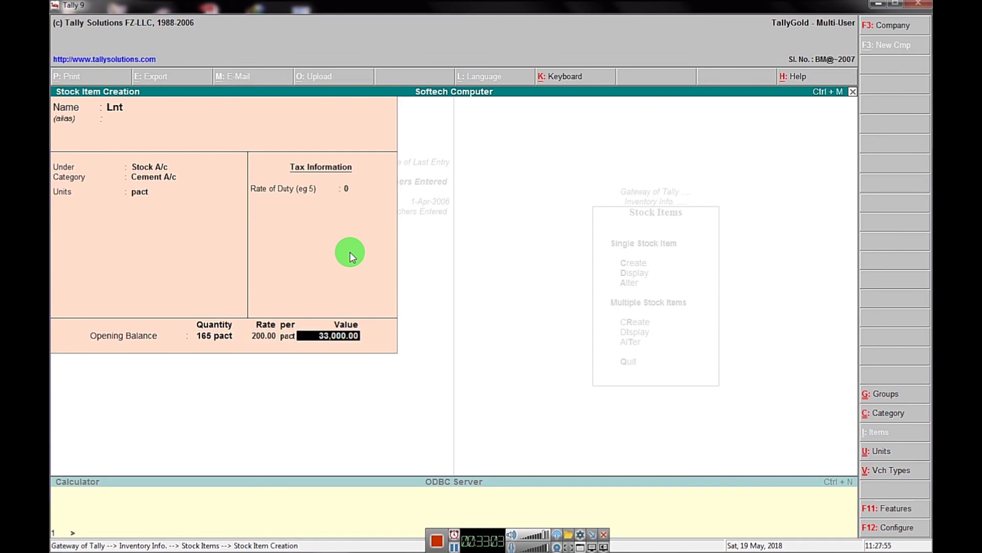
key(Return)
key(Return)
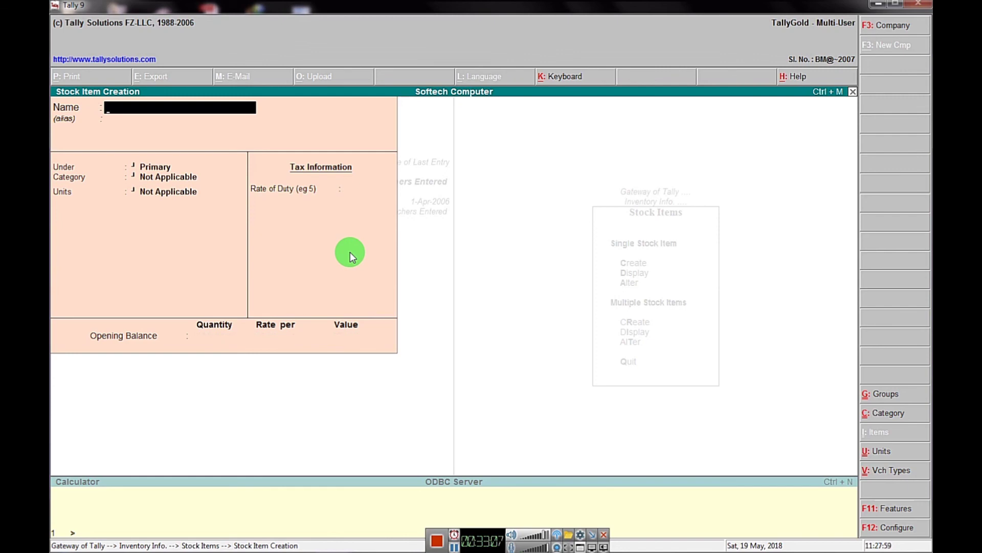
key(Escape)
- Quit stock item entry and open Accounts Info > Ledgers to see opening balances of 12,60,237.30 Dr and Cr
key(y)
key(Escape)
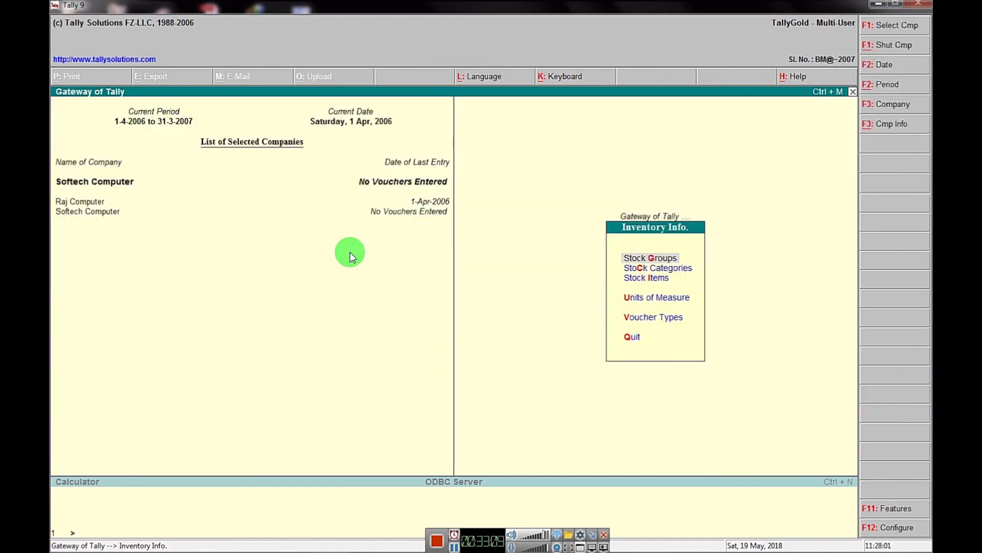
key(Escape)
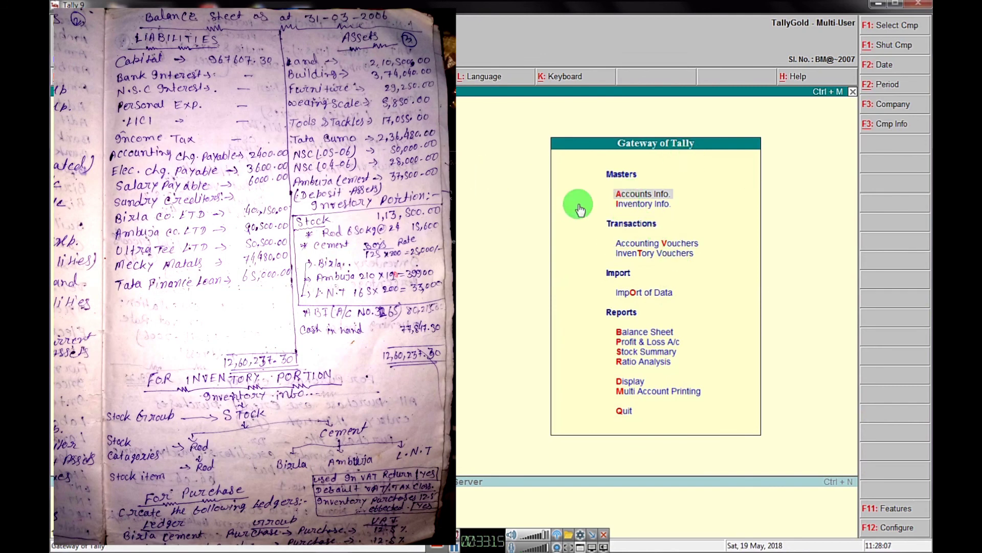
click(634, 197)
key(Down)
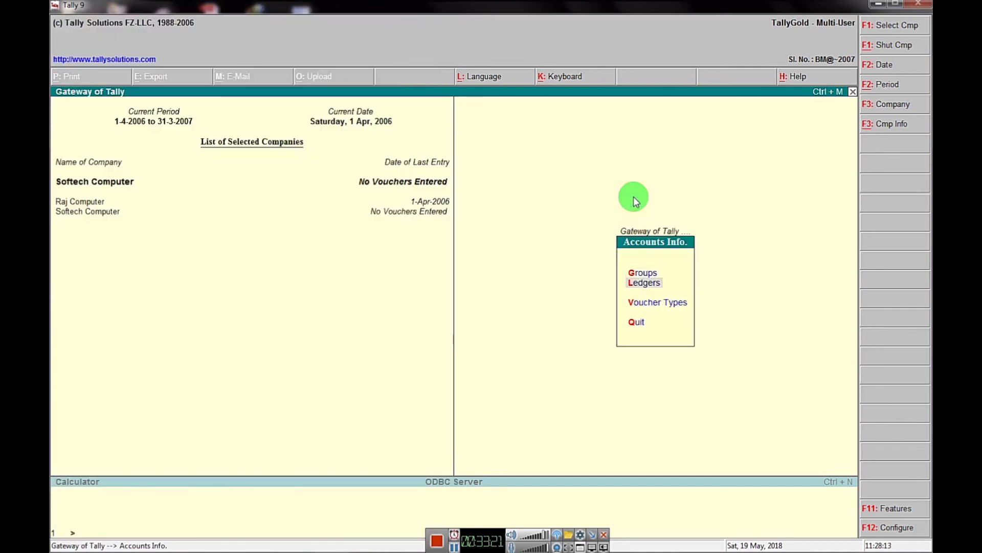
key(Return)
key(Return)
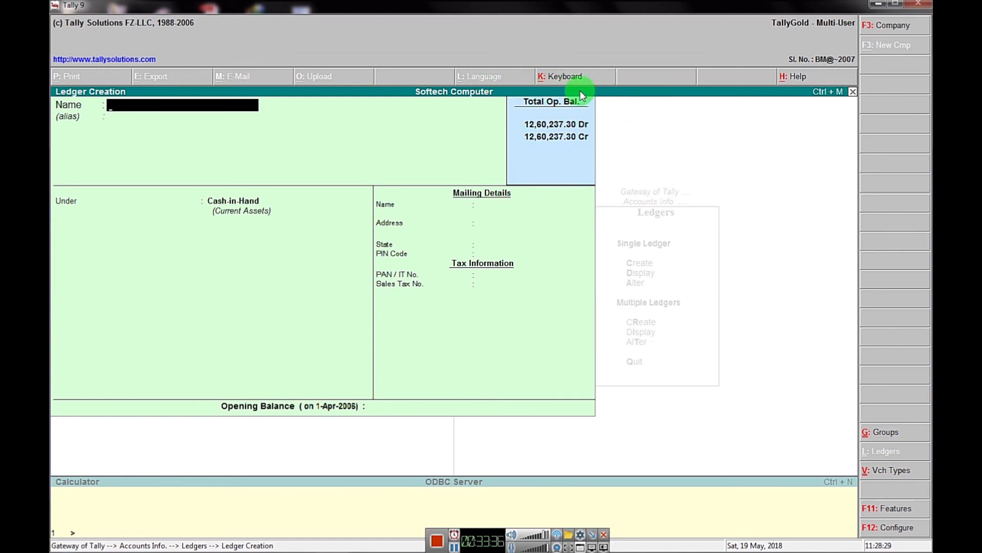
- Back out of ledger creation to the Gateway of Tally without quitting Tally
key(Escape)
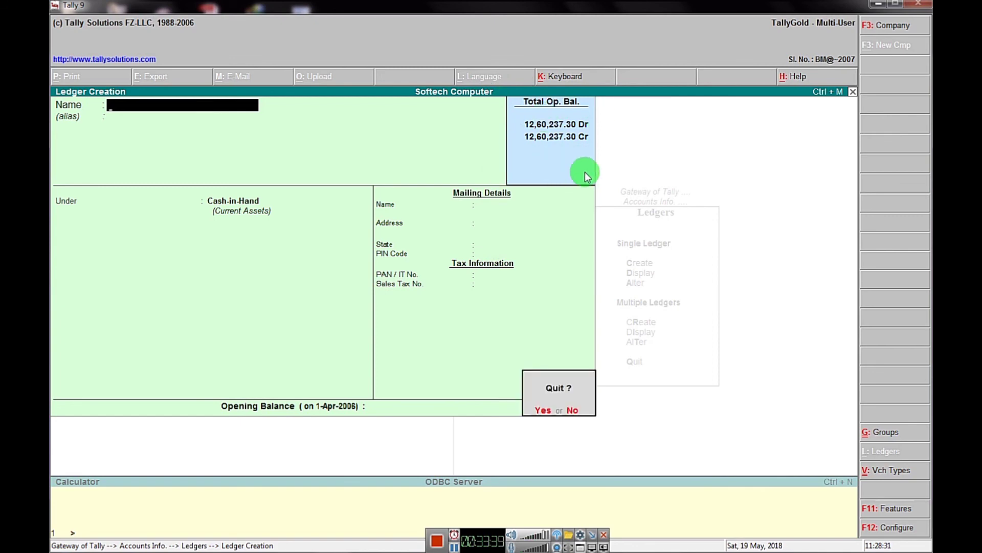
key(y)
key(Escape)
key(Escape)
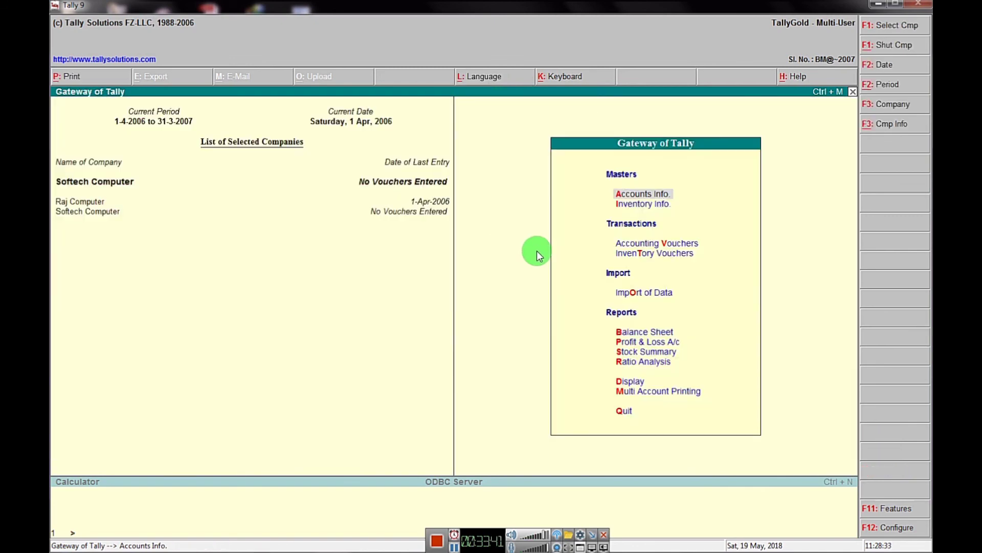
key(Escape)
key(n)
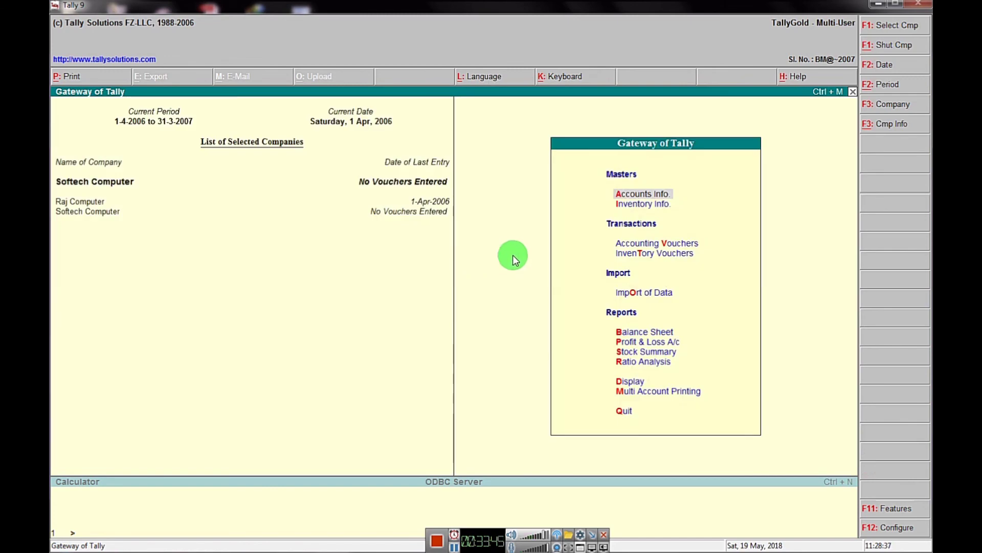
- View the detailed Balance Sheet showing 12,60,237.30 on both Liabilities and Assets, then close it
click(662, 334)
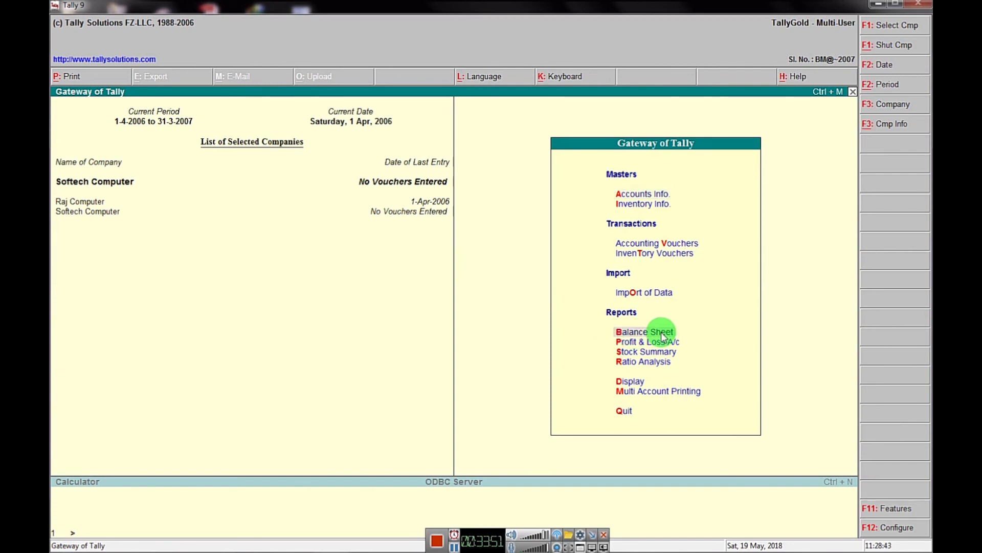
click(663, 334)
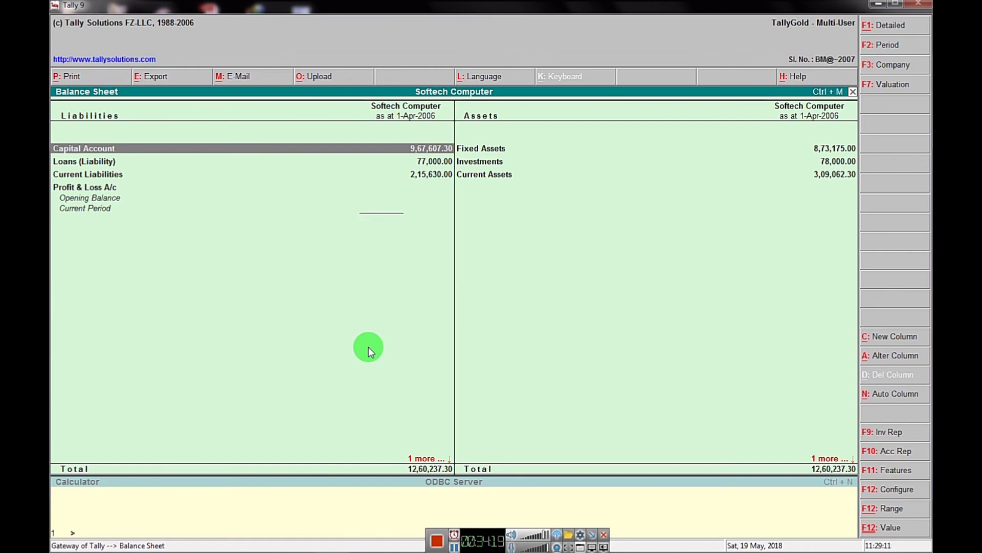
key(alt+F1)
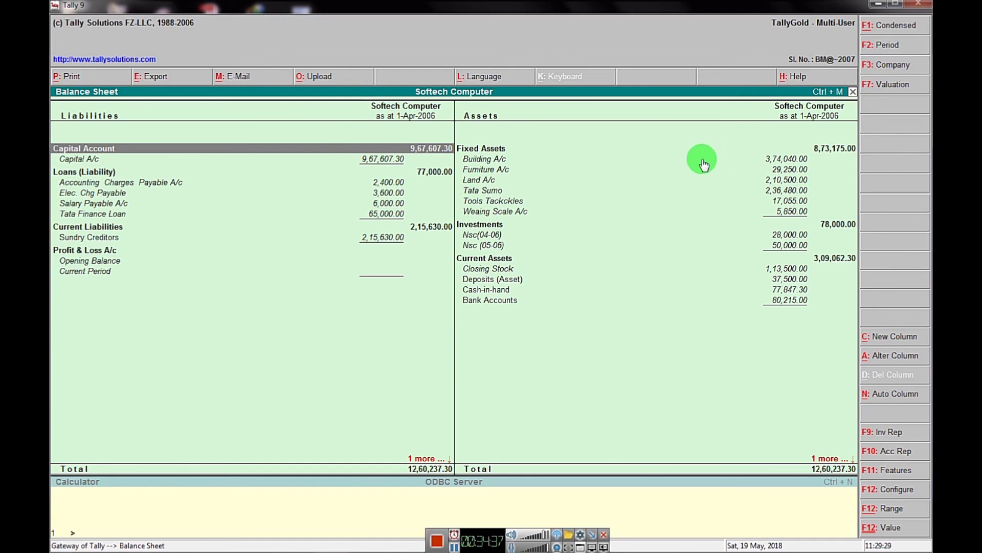
key(Escape)
key(Escape)
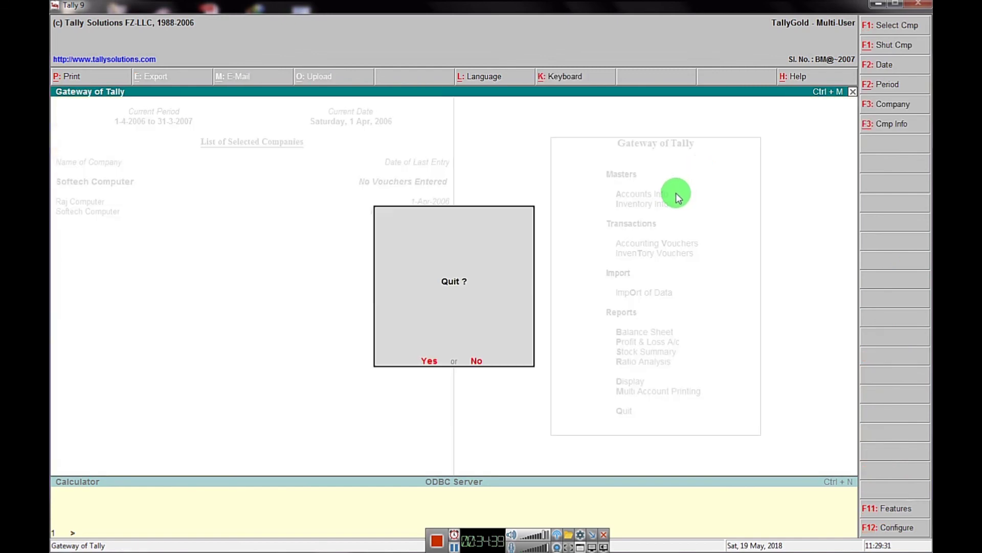
- Confirm Yes at the Quit? prompt to close Tally 9
click(430, 364)
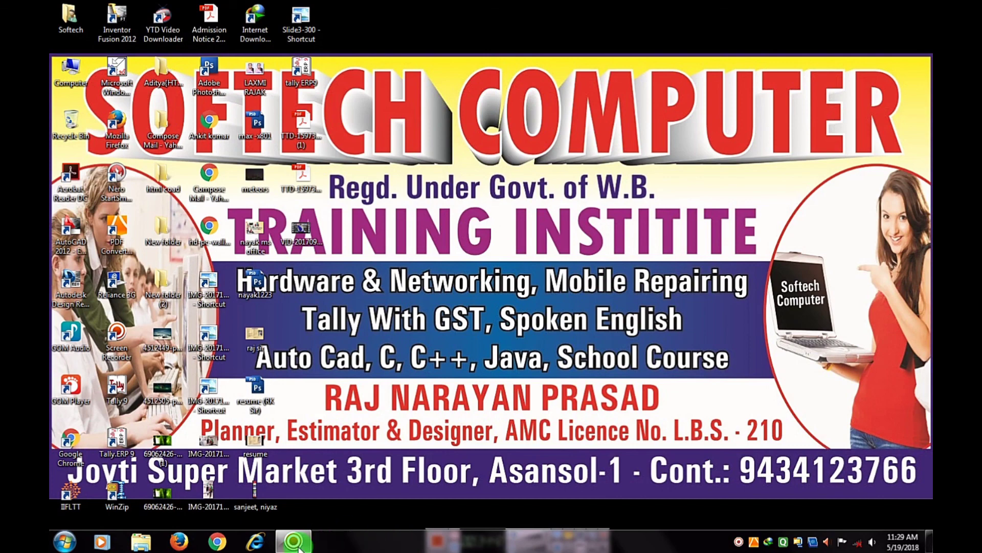
mouse_move(306, 547)
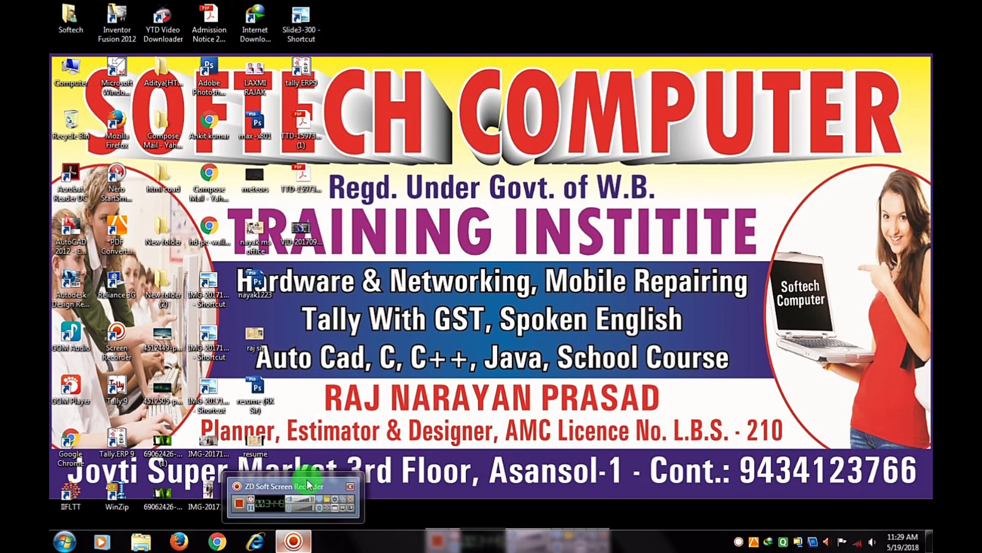